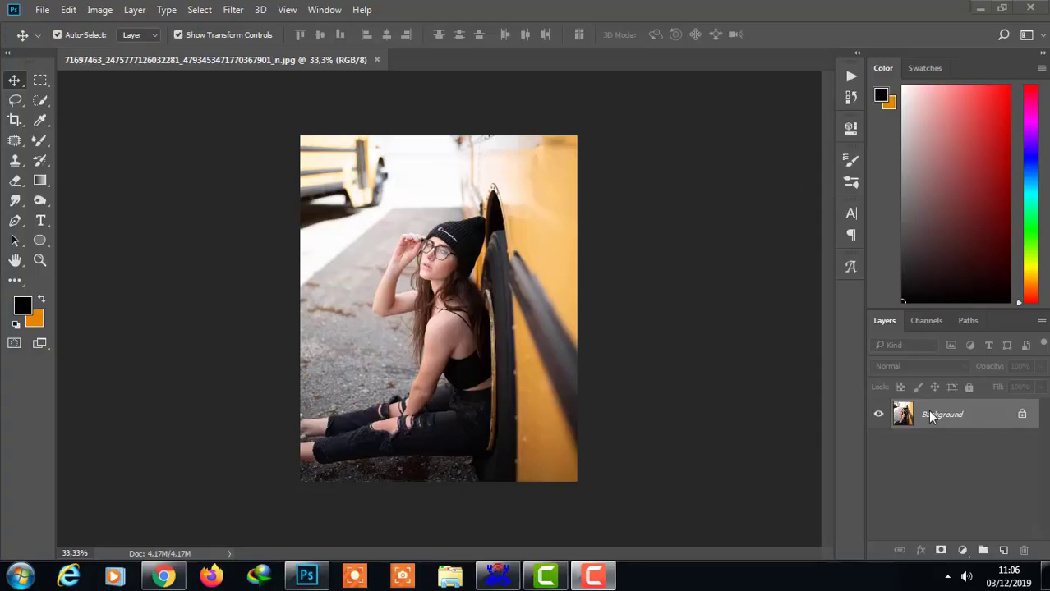
Step: Duplicate the Background photo layer
right_click(943, 416)
left_click(707, 159)
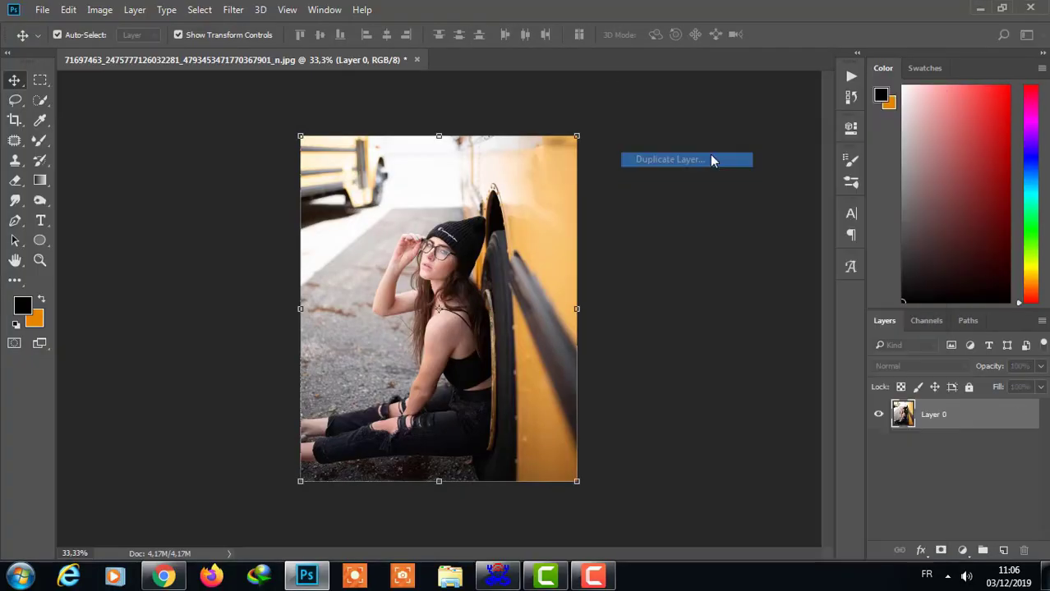
key("Return")
key("ctrl+plus")
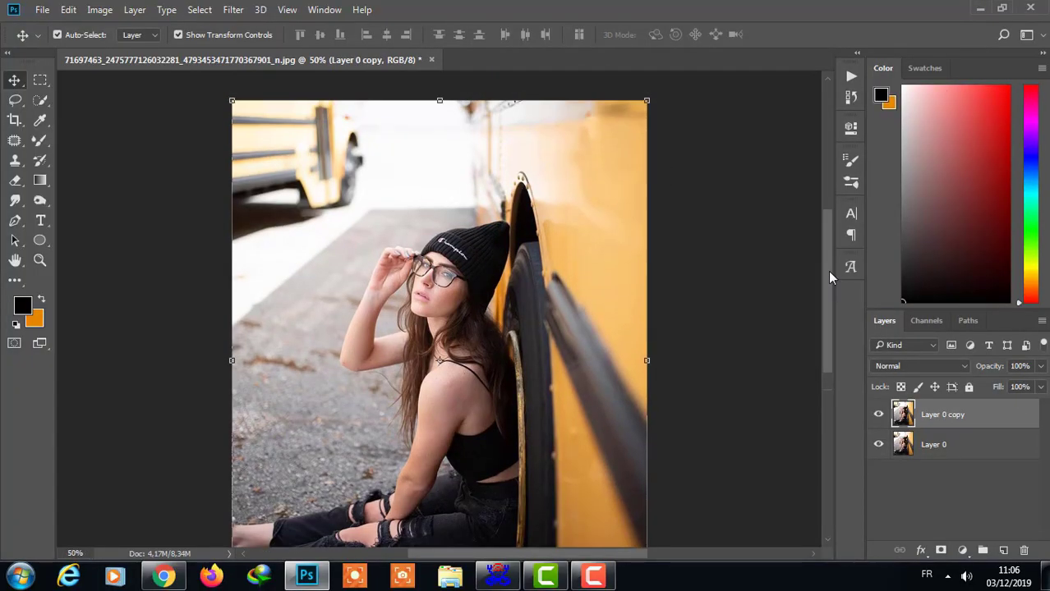
key("ctrl+minus")
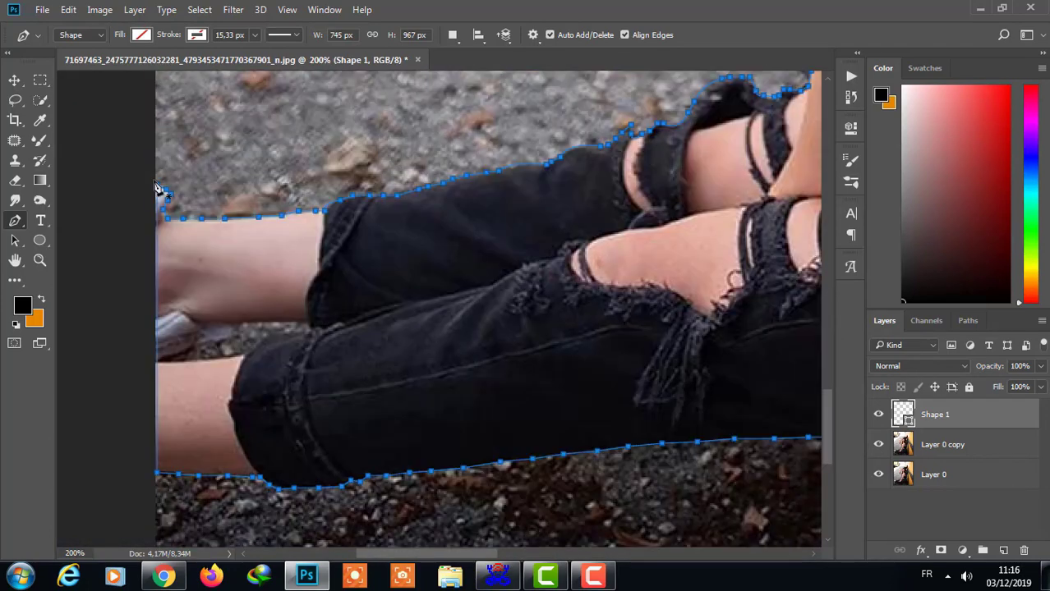
Step: Turn the Pen outline around the girl into a selection and target Layer 0 copy
key("ctrl+minus")
key("ctrl+minus")
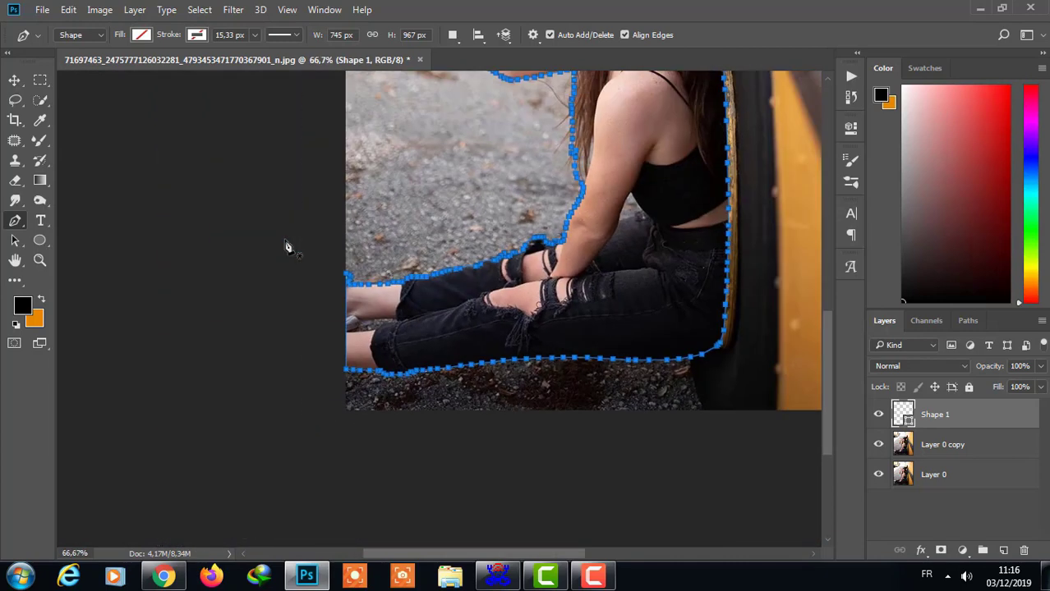
left_click_drag(552, 547, 606, 556)
left_click_drag(832, 352, 833, 302)
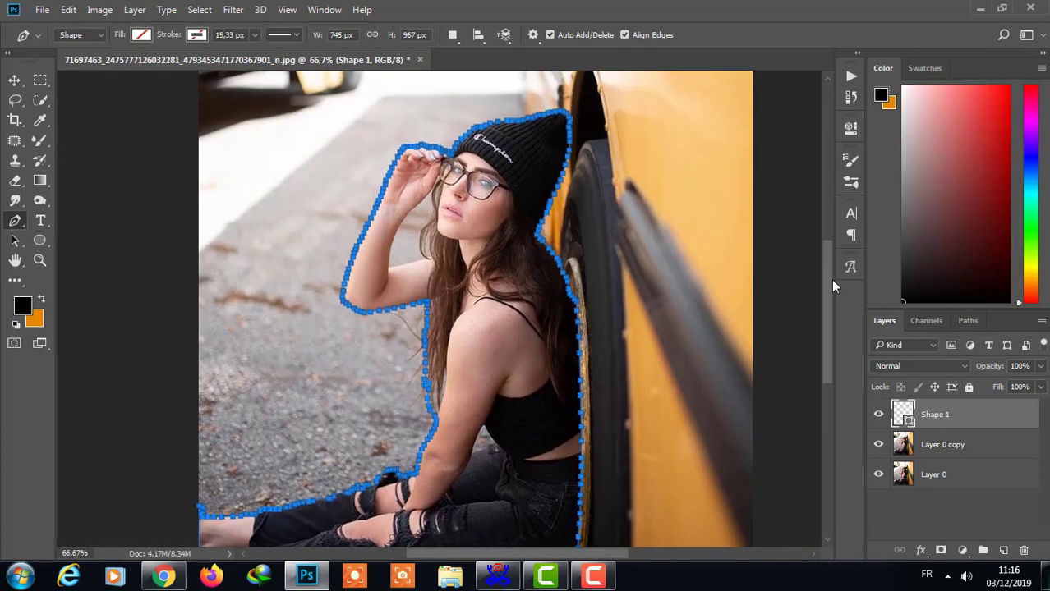
right_click(438, 263)
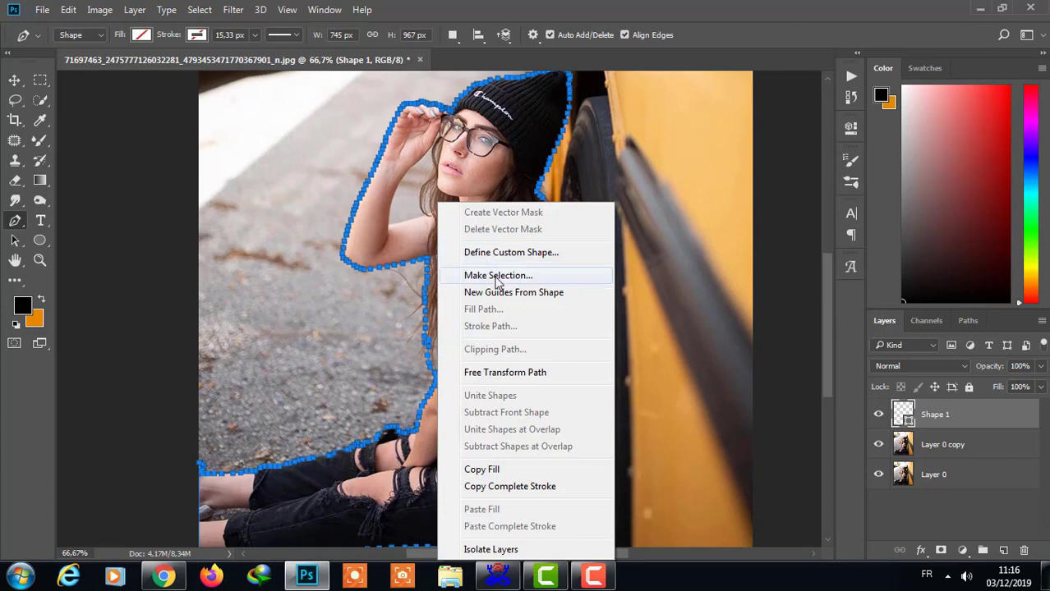
left_click(494, 276)
left_click(594, 161)
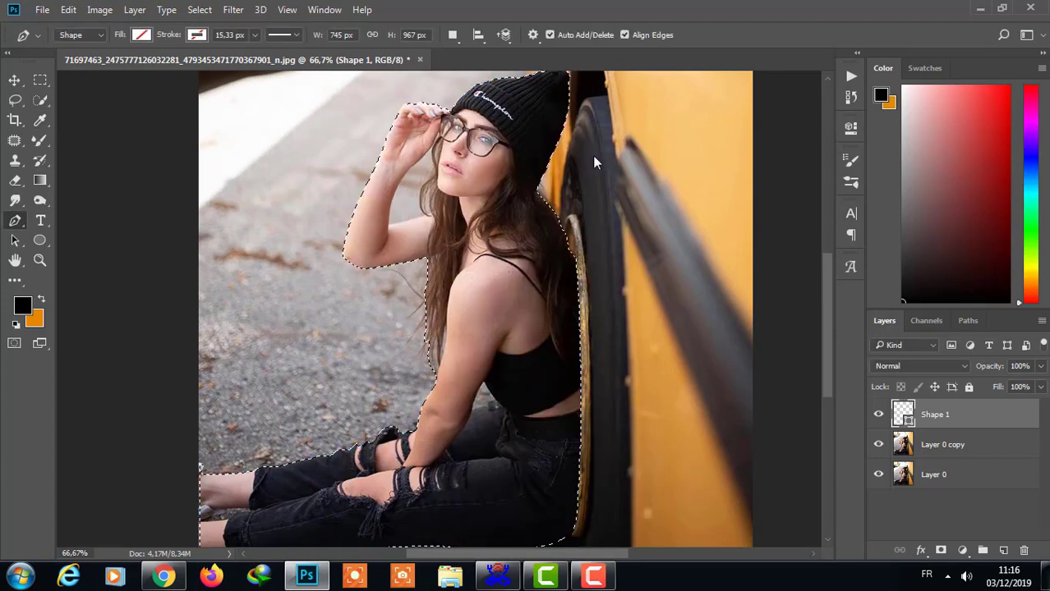
left_click(945, 445)
Step: In Quick Mask, paint out the background beside the girl's face and along her arm
key("q")
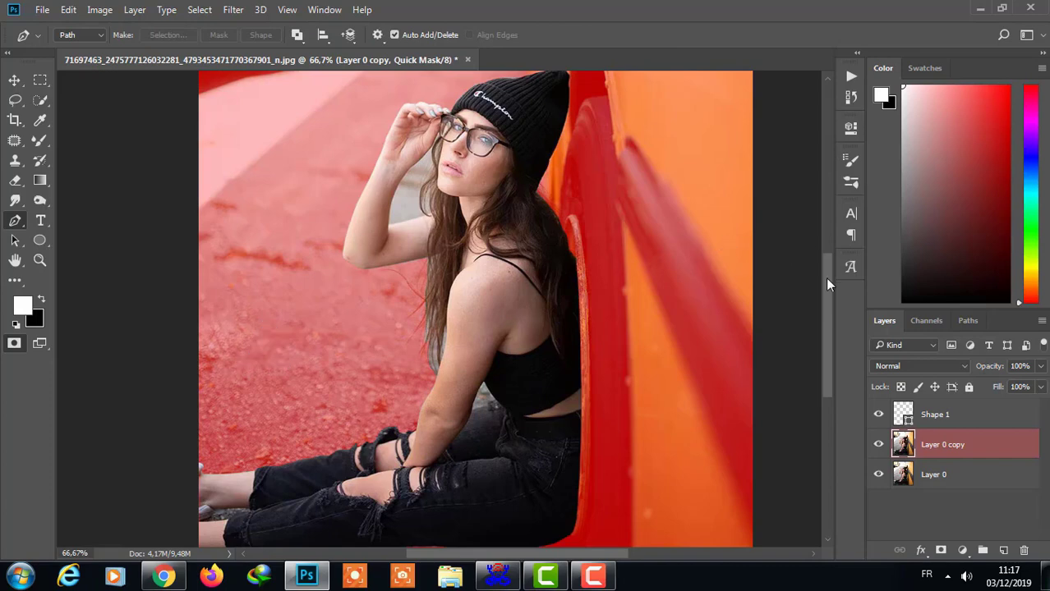
scroll(431, 134, "up", 2)
key("b")
key("x")
left_click_drag(332, 307, 378, 238)
key("bracketleft")
key("bracketleft")
key("bracketleft")
mouse_move(344, 276)
left_mouse_down()
mouse_move(405, 225)
mouse_move(307, 391)
mouse_move(396, 231)
mouse_move(321, 392)
mouse_move(382, 270)
left_mouse_up()
key("bracketright")
key("bracketright")
key("bracketright")
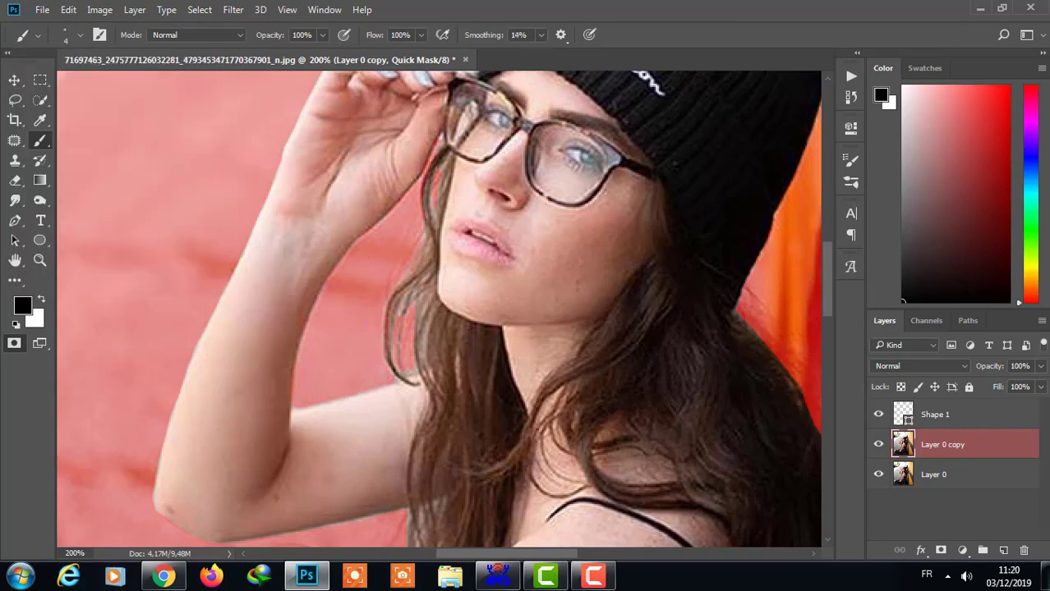
Step: Refine the mask edge near the elbow, undoing a stray brush stroke
scroll(437, 308, "down", 10)
key("x")
scroll(208, 178, "up", 1)
key("x")
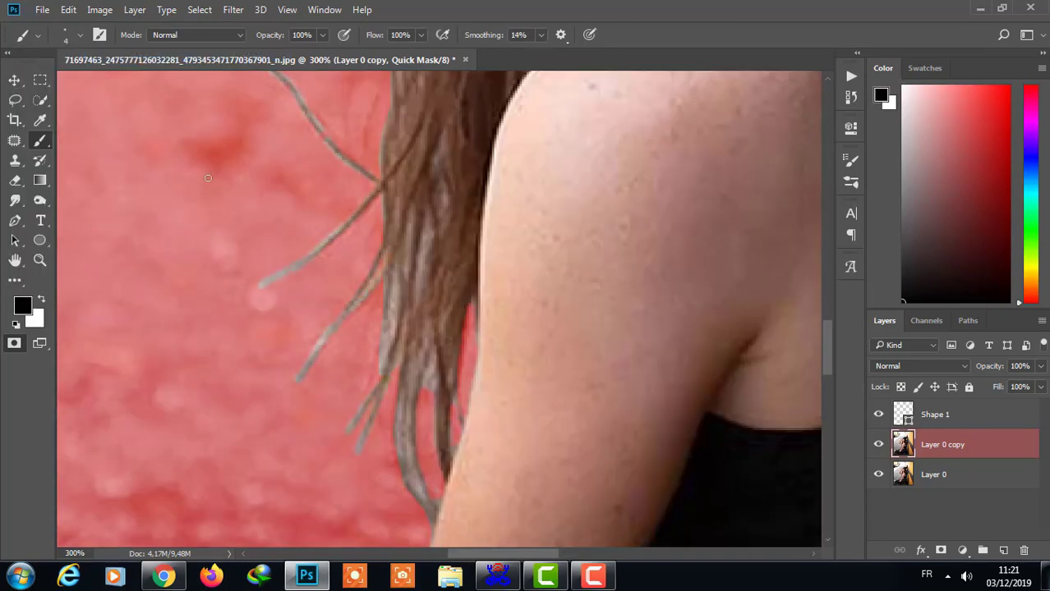
scroll(208, 179, "down", 5)
key("bracketright")
key("bracketright")
left_click_drag(645, 300, 605, 402)
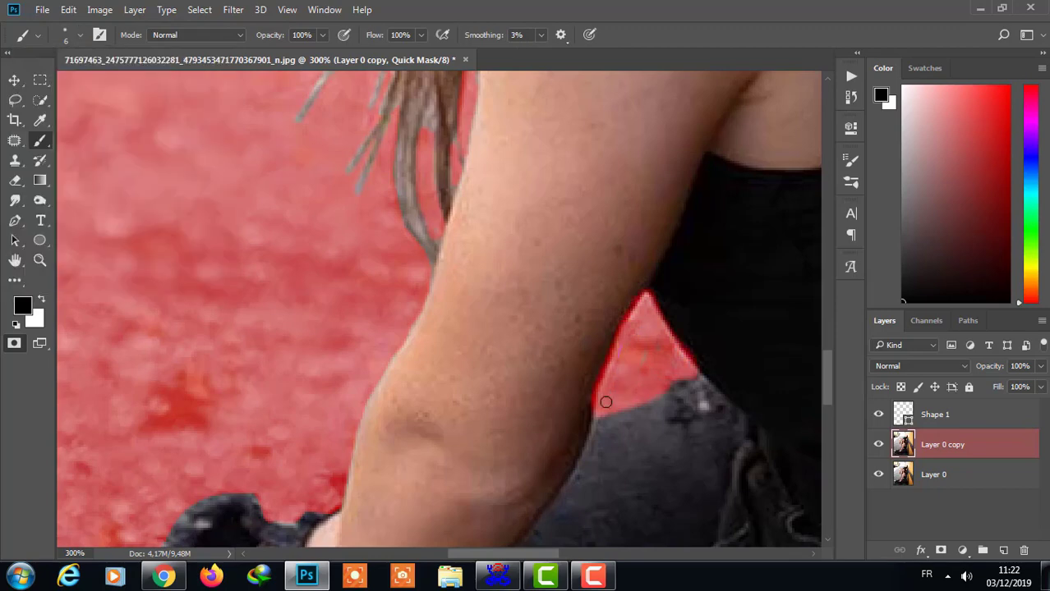
key("ctrl+z")
key("x")
key("ctrl+0")
Step: Return to a standard selection and invert it so the background is selected
key("q")
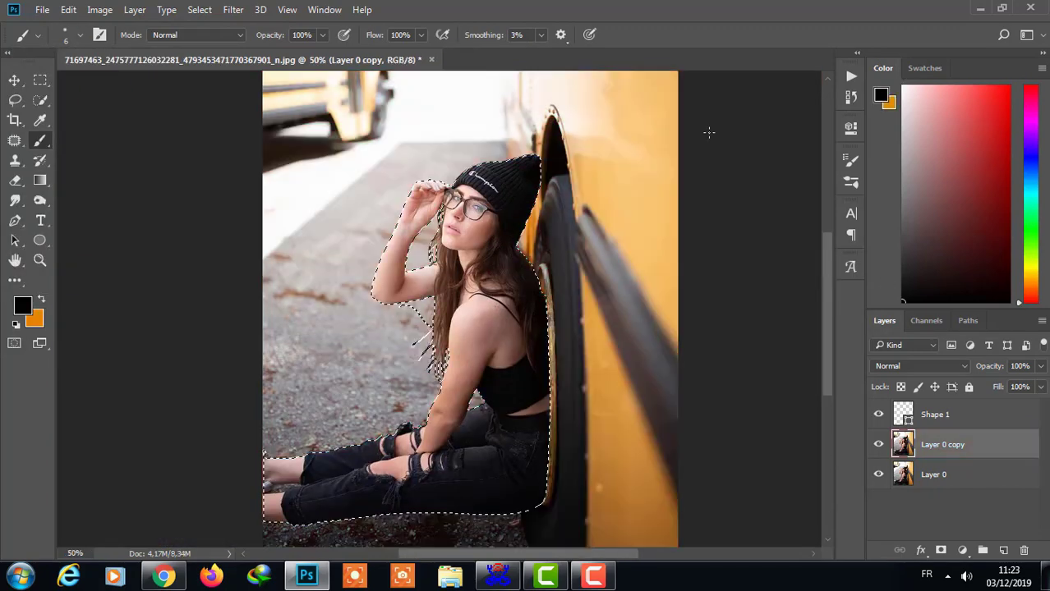
key("ctrl+minus")
left_click(233, 9)
key("Escape")
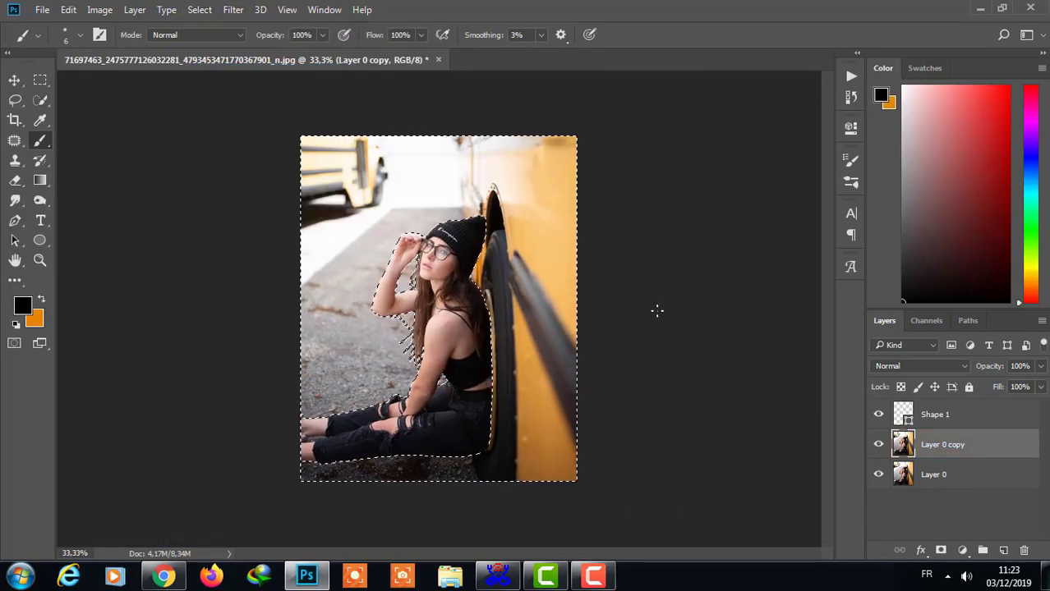
Step: Add a background Brightness/Contrast adjustment with Brightness -32 and Contrast 53
left_click(962, 550)
left_click(912, 264)
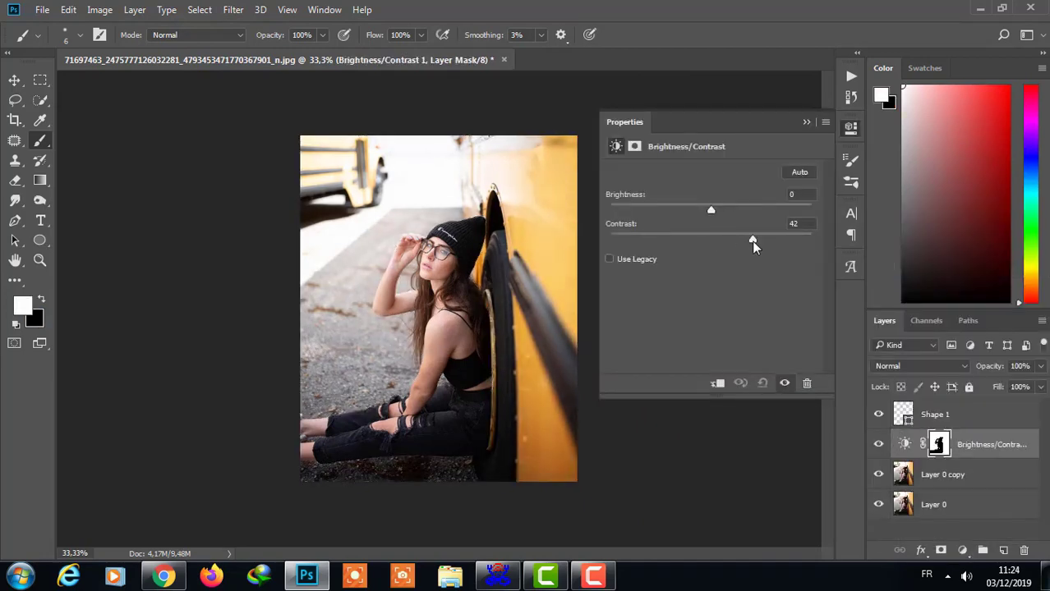
left_click_drag(759, 260, 764, 240)
left_click_drag(711, 210, 689, 214)
Step: Add a masked Hue/Saturation layer, shifting Yellows hue to -8 and darkening them
right_click(937, 445)
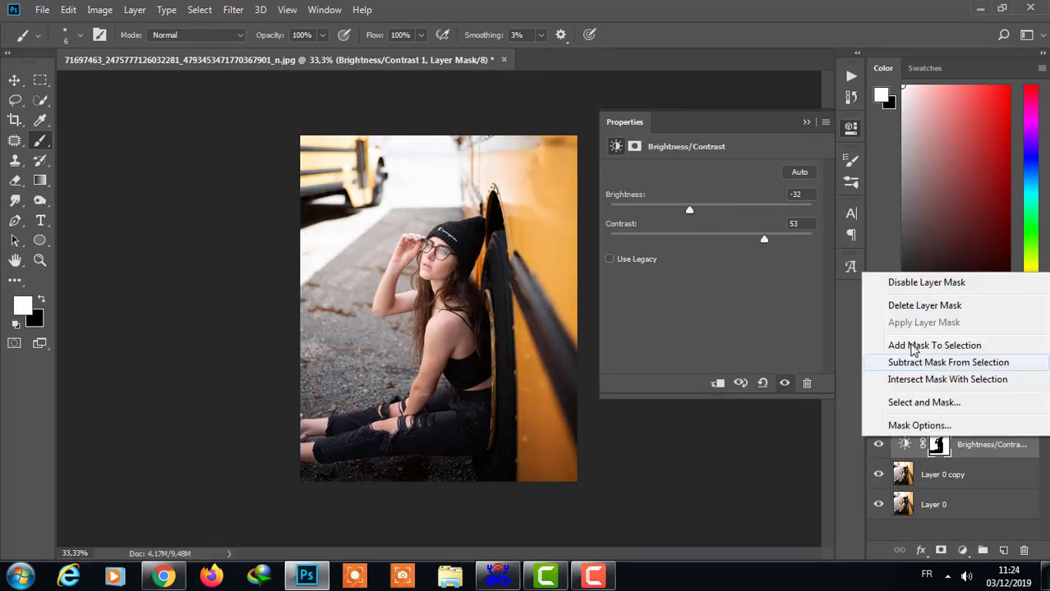
left_click(930, 342)
left_click(962, 550)
left_click(920, 361)
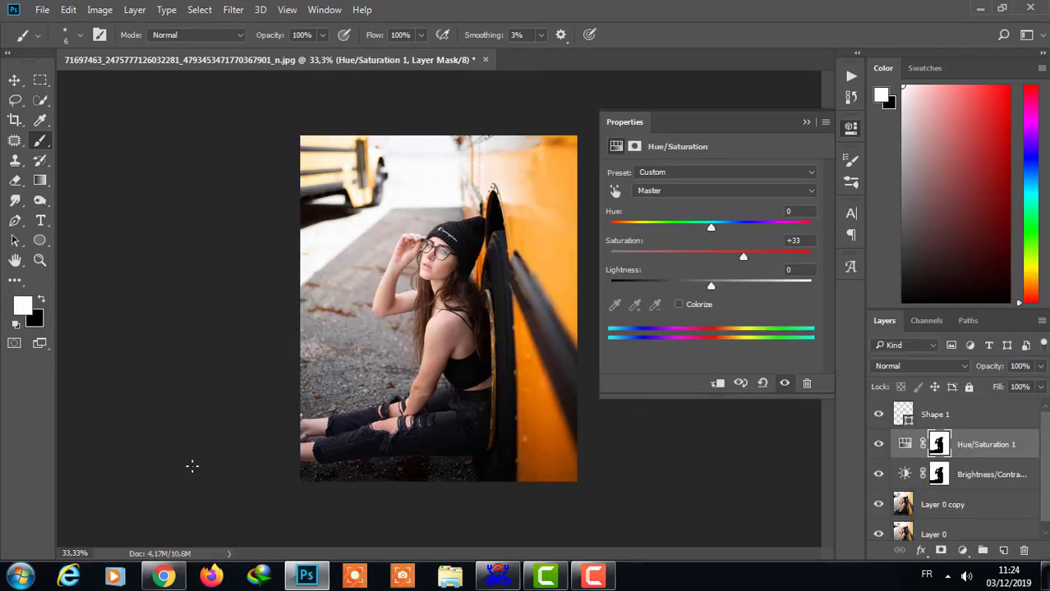
left_click(707, 191)
left_click(691, 223)
left_click_drag(711, 228, 702, 228)
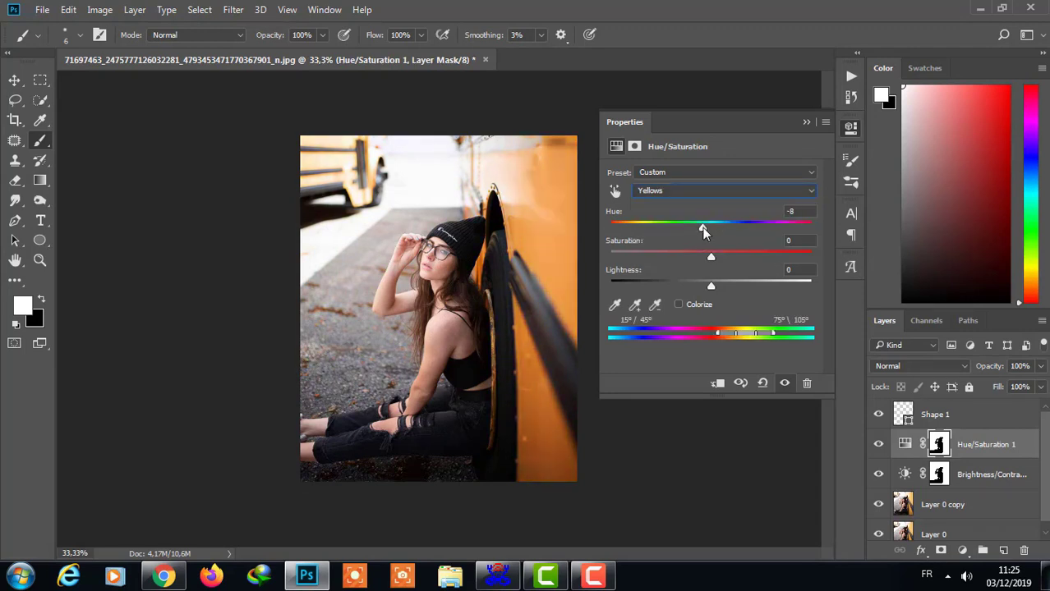
left_click_drag(710, 287, 685, 287)
Step: Check the Blues, then boost the Magentas' saturation in the Hue/Saturation layer
left_click(706, 191)
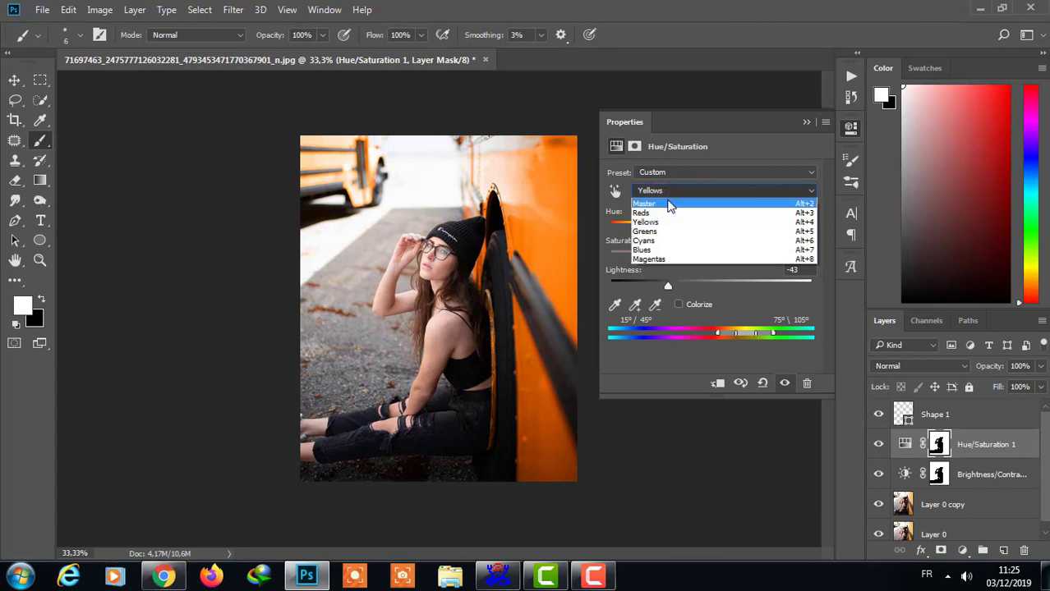
left_click(682, 260)
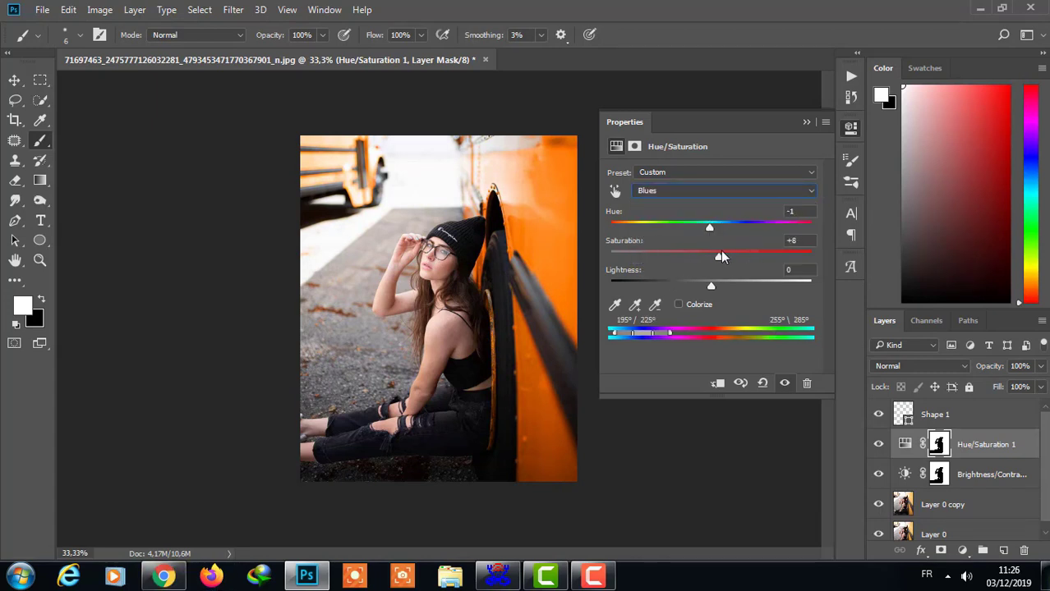
left_click(723, 191)
left_click(682, 257)
left_click_drag(711, 257, 744, 257)
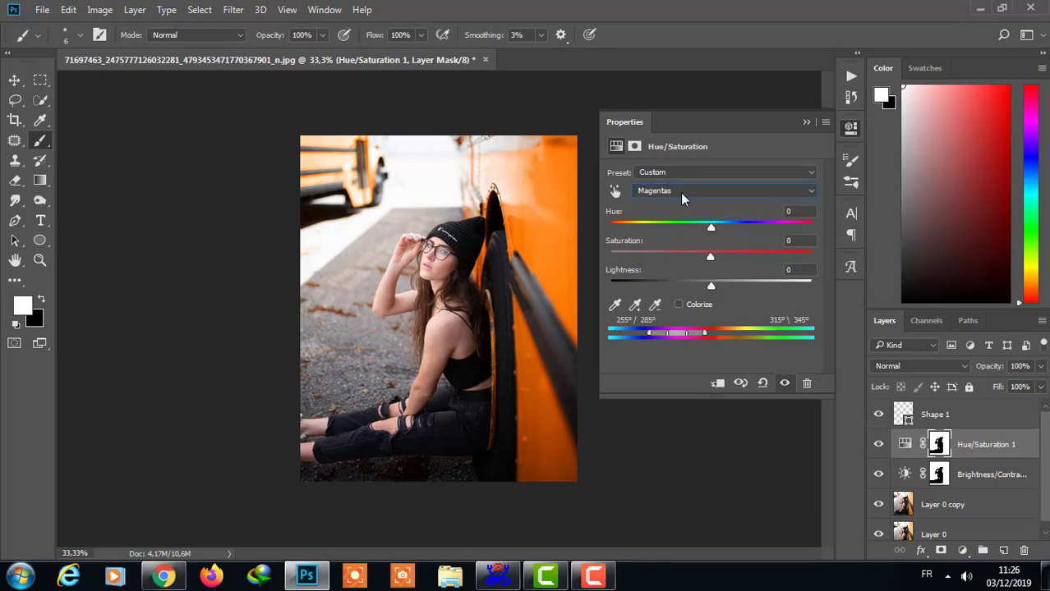
left_click(806, 124)
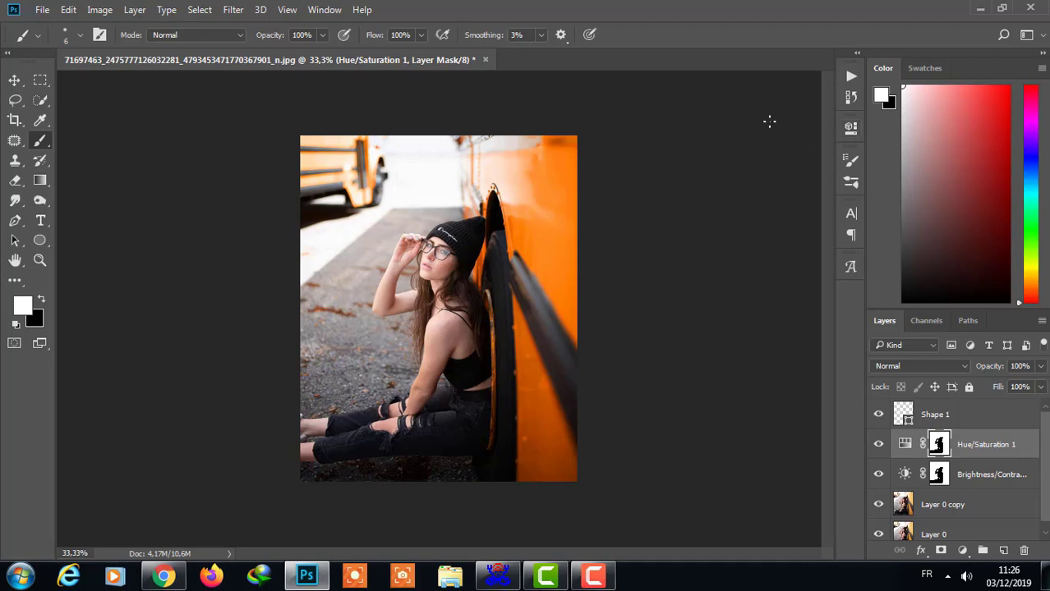
Step: Add a Color Balance layer pushing midtones to Cyan -79 and toward blue
left_click(961, 551)
left_click(931, 382)
left_click_drag(690, 207, 628, 207)
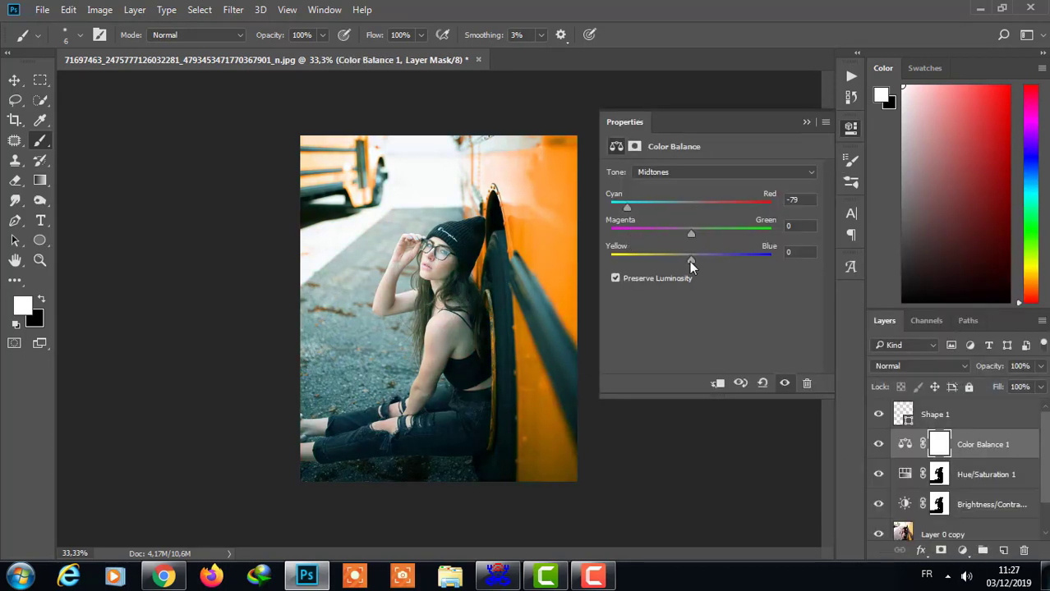
left_click_drag(690, 259, 749, 257)
Step: Add a second Hue/Saturation layer with slightly adjusted saturation and lower lightness
left_click(962, 549)
left_click(926, 368)
left_click_drag(712, 287, 708, 287)
left_click_drag(749, 257, 711, 257)
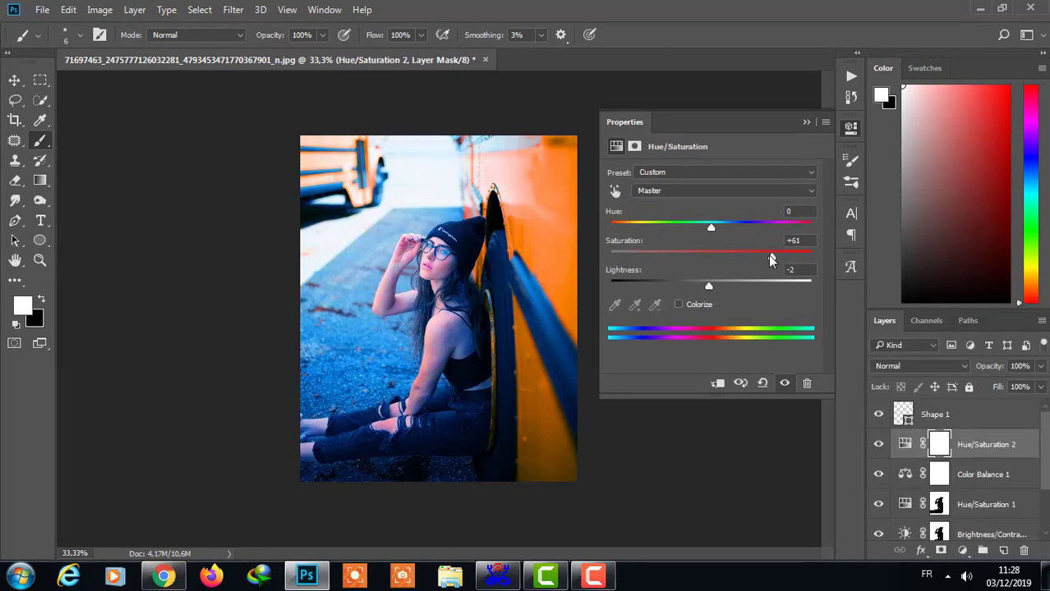
left_click(850, 128)
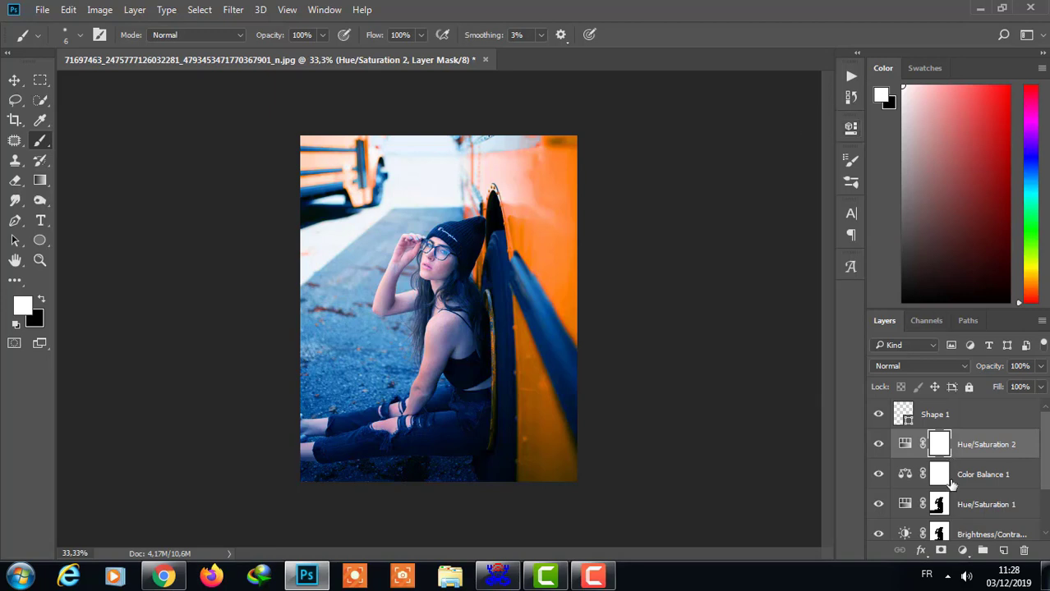
Step: Copy the girl's silhouette mask onto Color Balance 1 and Hue/Saturation 2
mouse_move(939, 503)
left_mouse_down()
mouse_move(920, 508)
mouse_move(938, 481)
mouse_move(939, 444)
left_mouse_up()
key("Return")
key("Delete")
left_click(939, 475)
key("Return")
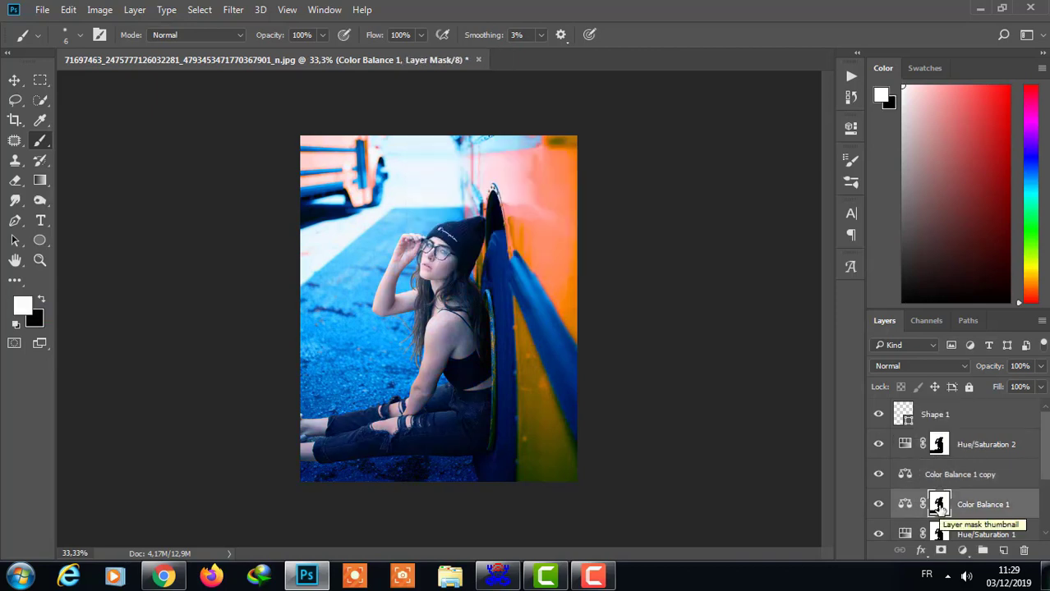
key("Delete")
left_click(932, 442)
Step: Set brush size and hardness and paint black on Hue/Saturation 2's mask
left_click(79, 35)
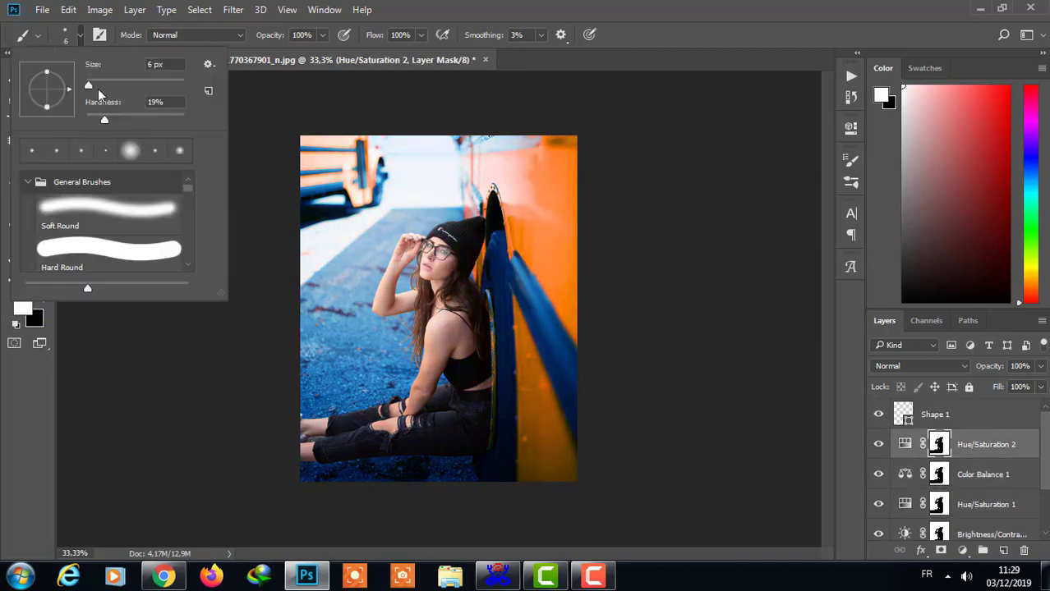
left_click(378, 114)
key("x")
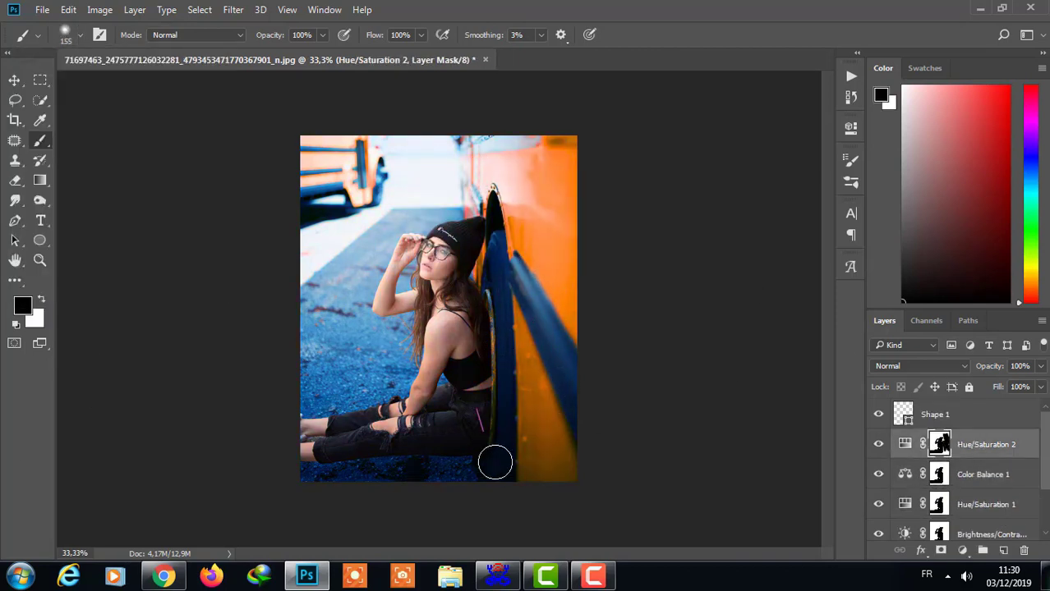
left_click(78, 36)
left_click(510, 244)
Step: Copy Hue/Saturation 2's updated mask onto Color Balance 1
key("ctrl+j")
left_click_drag(938, 445, 952, 464)
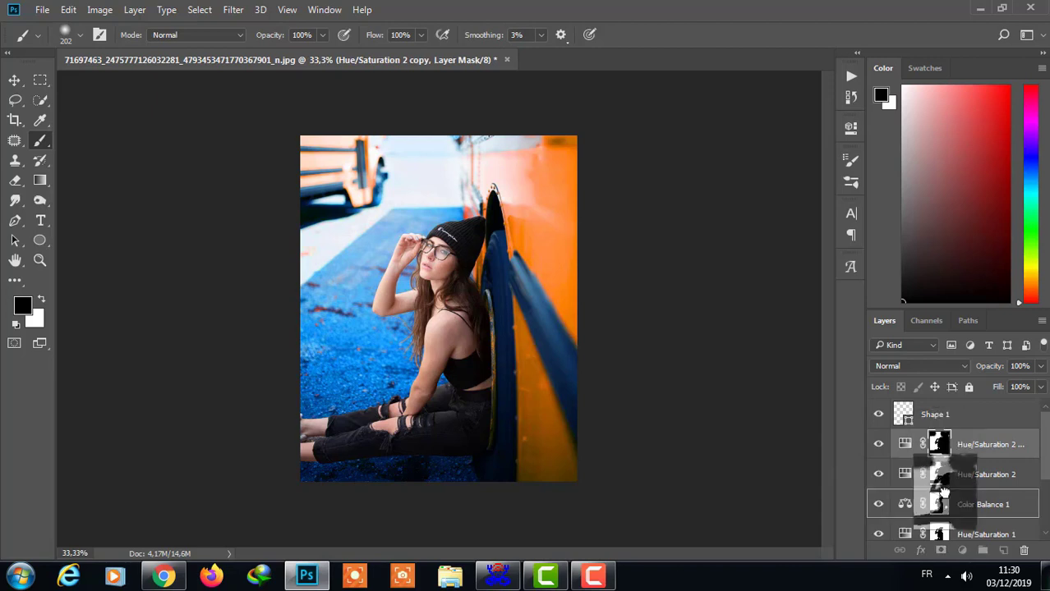
key("Delete")
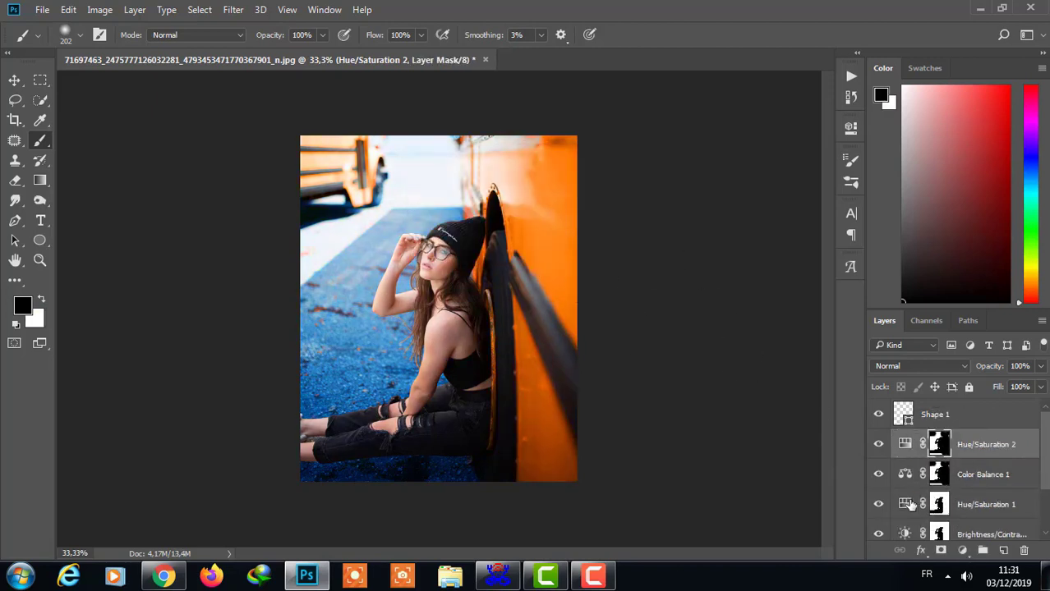
key("alt+bracketleft")
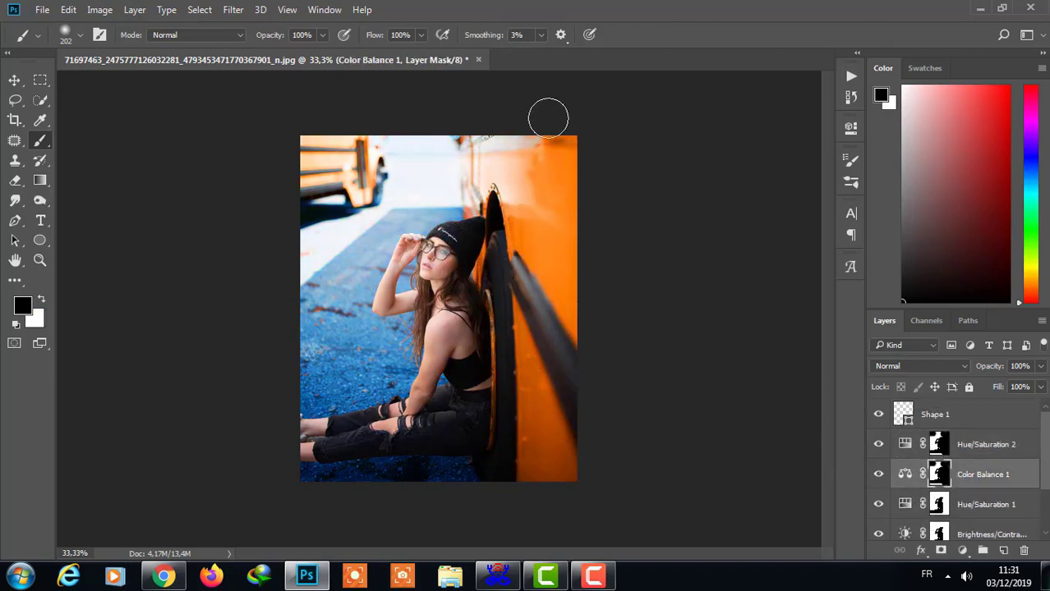
Step: Stamp all visible layers into a new merged Layer 1
key("alt+bracketright")
key("shift+ctrl+alt+e")
left_click_drag(937, 444, 934, 435)
Step: Load Layer 1's mask as a selection and invert it
left_click(934, 436, "ctrl")
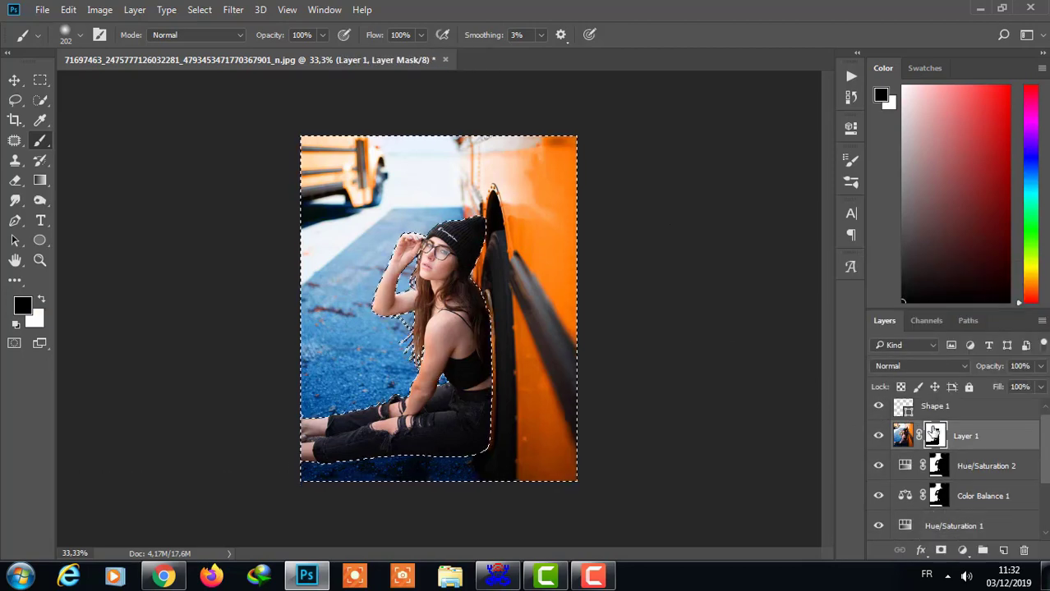
left_click(961, 551)
left_click(902, 435)
key("ctrl+d")
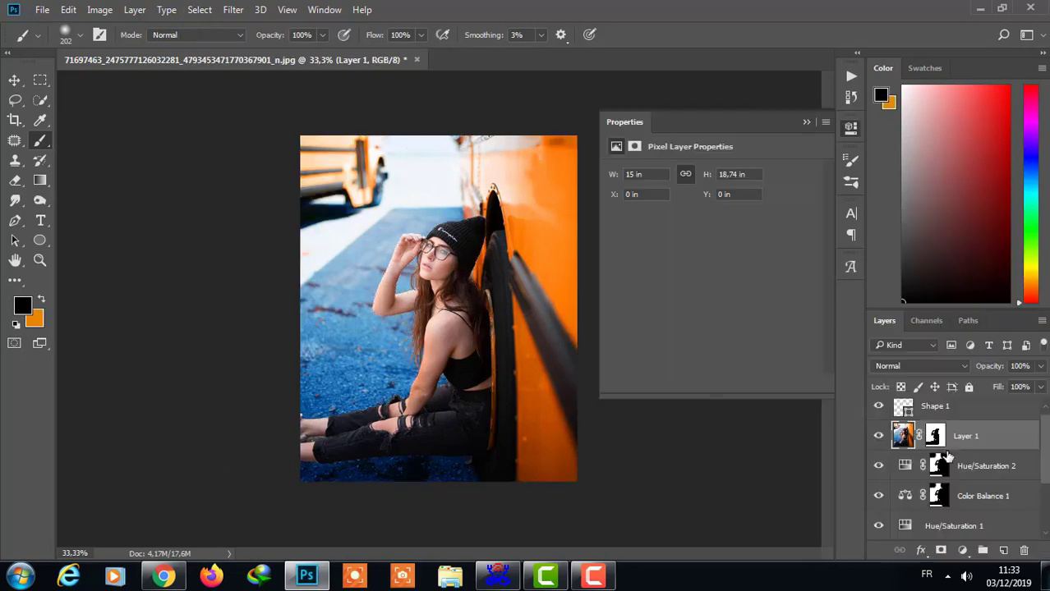
right_click(945, 448)
left_click(950, 340)
left_click(200, 9)
Step: Add a Curves adjustment with the curve pulled down to darken
left_click(211, 72)
left_click(962, 550)
left_click(925, 321)
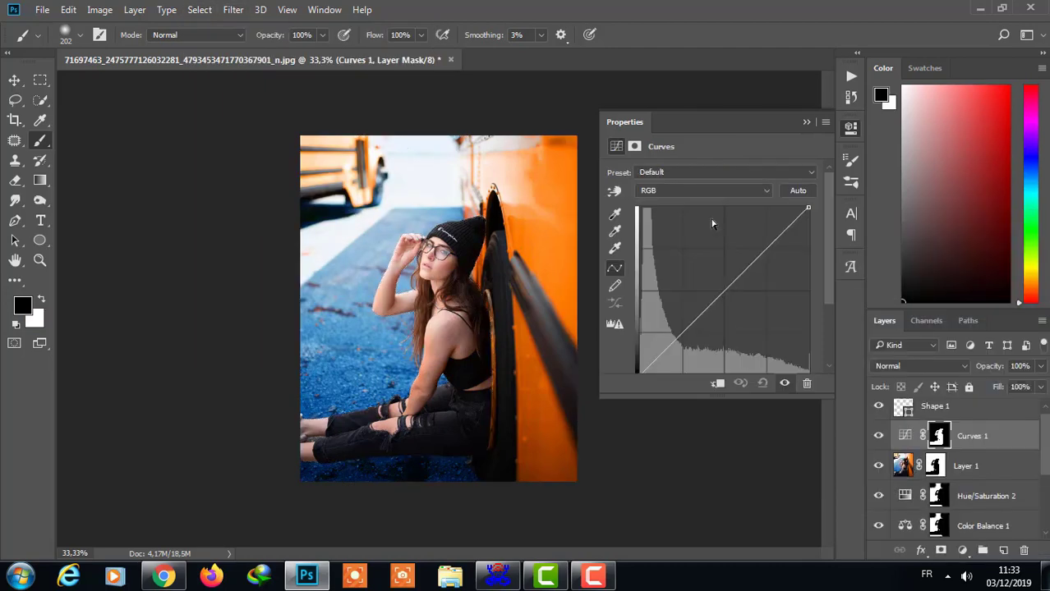
left_click_drag(731, 282, 739, 289)
Step: Add a masked Brightness/Contrast adjustment with Brightness -11
left_click(934, 435, "ctrl")
left_click(962, 550)
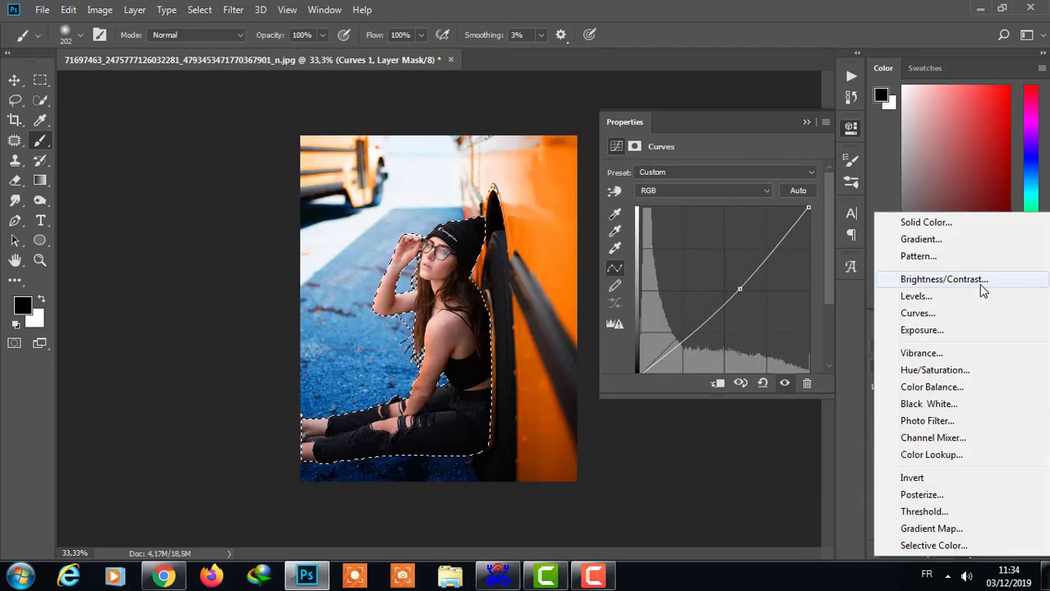
left_click(943, 279)
left_click_drag(708, 210, 722, 222)
Step: Add a masked Selective Color layer adding black (+17) to the Reds
right_click(950, 450)
left_click(952, 359)
left_click(961, 550)
left_click(945, 555)
left_click_drag(711, 282, 728, 309)
left_click_drag(722, 221, 711, 219)
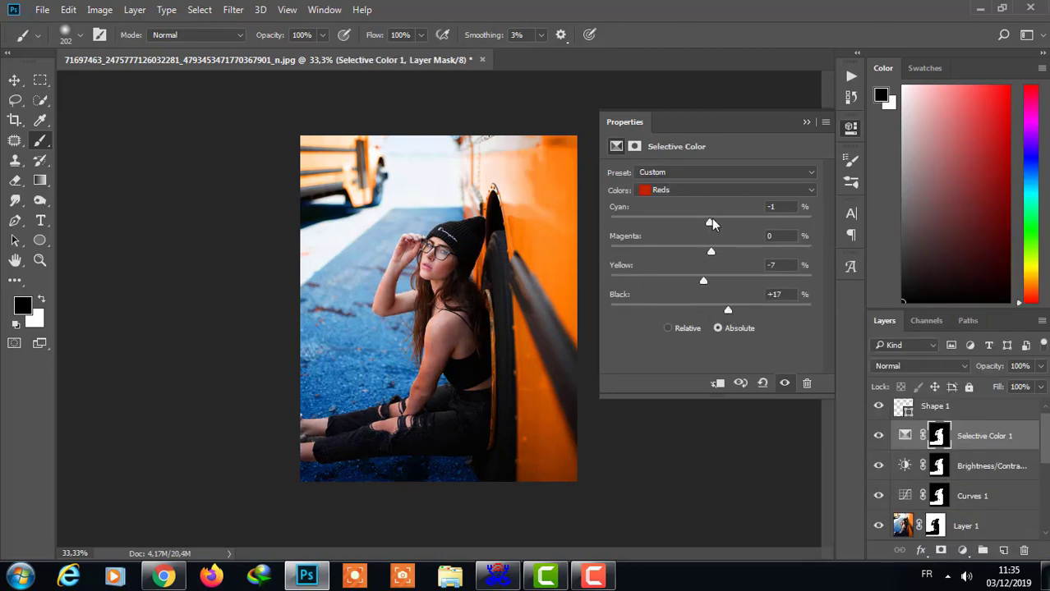
left_click(806, 121)
Step: Stamp a merged layer, duplicate it, and name the copies 'texture' and 'skin'
key("shift+ctrl+alt+e")
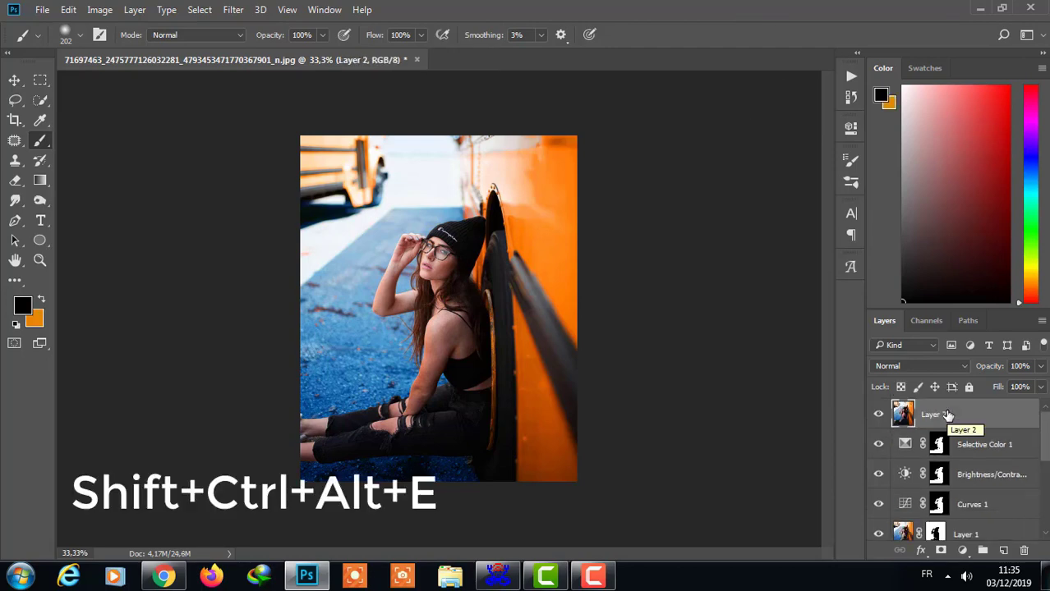
key("ctrl+plus")
key("ctrl+plus")
key("ctrl+j")
key("ctrl+j")
double_click(942, 414)
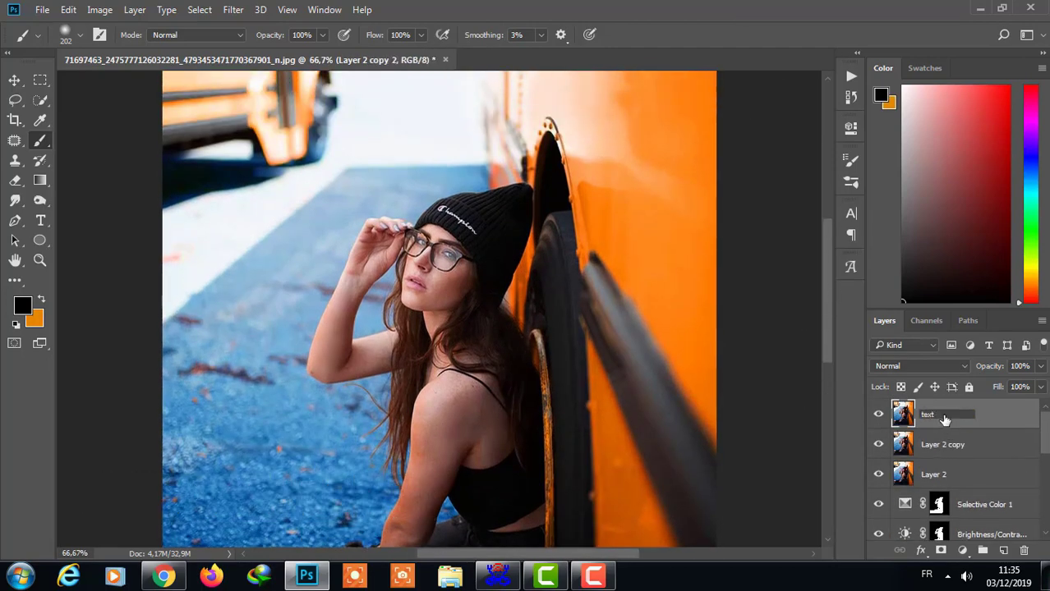
type("texture")
double_click(932, 445)
type("skin")
Step: Apply a 0.6-pixel Gaussian Blur to the skin layer
left_click(233, 9)
left_click(468, 239)
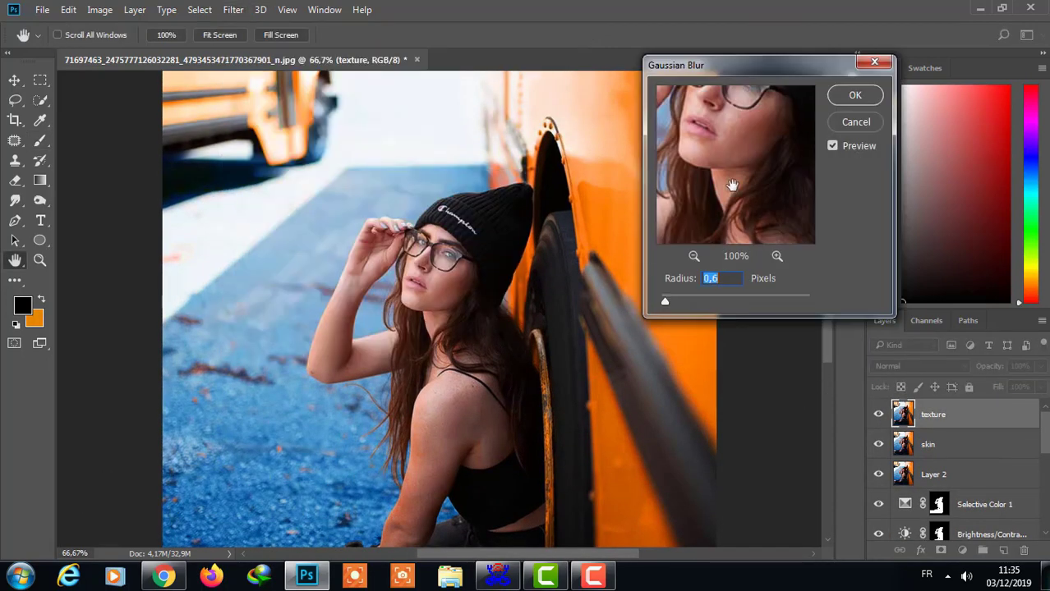
left_click(857, 94)
Step: Run Apply Image with Invert and Add blending, then set texture to Soft Light
left_click(99, 9)
left_click(164, 236)
left_click(749, 221)
left_click(840, 188)
left_click(920, 366)
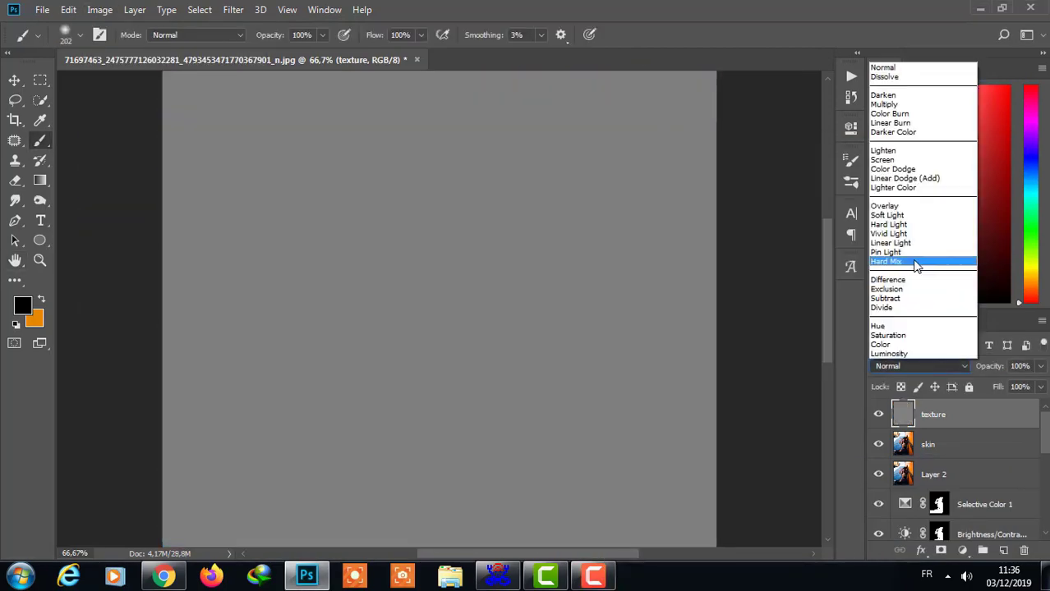
left_click(871, 209)
left_click(39, 140)
Step: Switch to the Mixer Brush and zoom in on the face
key("shift+b")
left_click(65, 35)
scroll(375, 282, "up", 2)
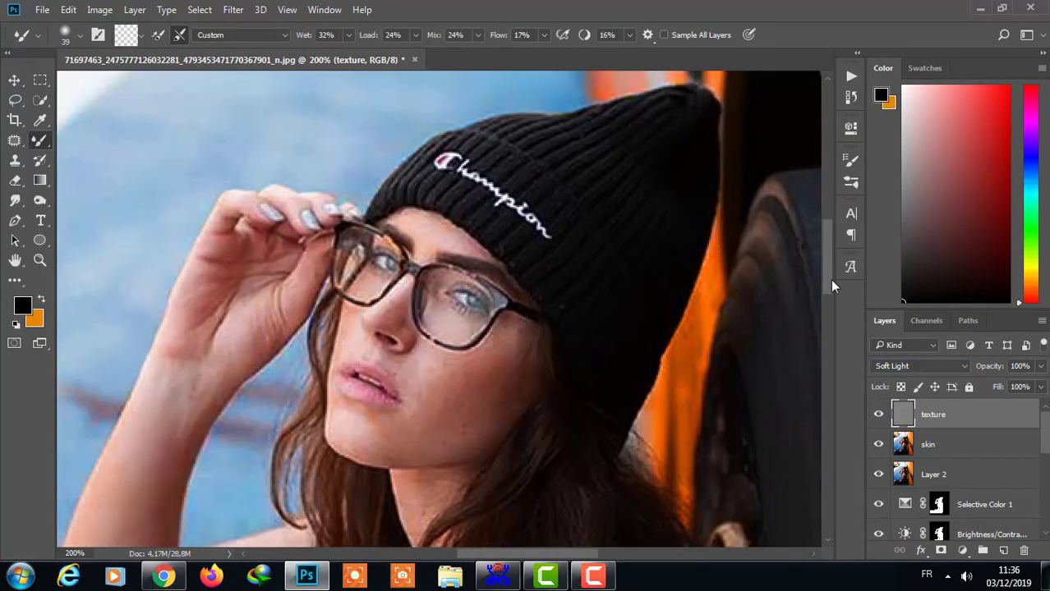
key("shift+alt+n")
Step: Redo Apply Image using the skin layer as the source, then select the skin layer
left_click(100, 9)
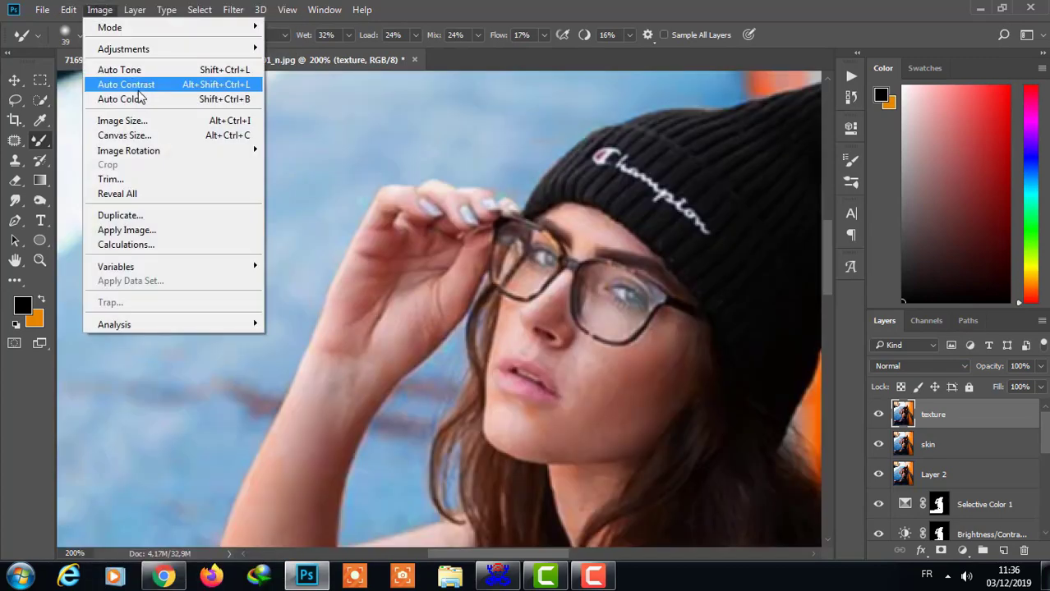
left_click(168, 231)
left_click(690, 201)
left_click(657, 252)
left_click(840, 188)
left_click(920, 366)
left_click(904, 212)
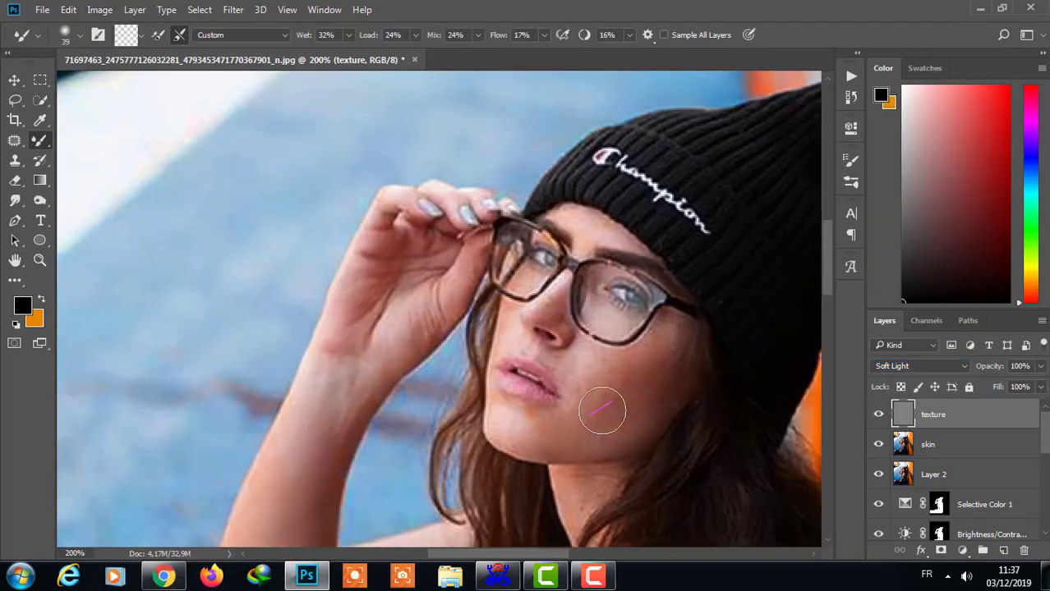
key("alt+bracketleft")
Step: Blend the skin beside the lips and cheek with the Mixer Brush on the skin layer
right_click(613, 246)
scroll(581, 364, "up", 2)
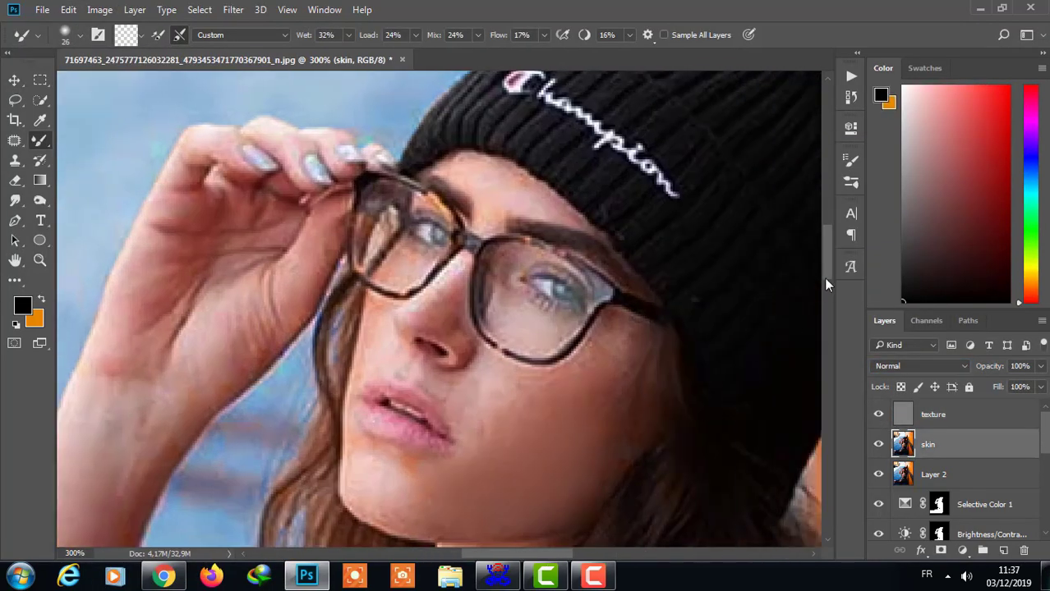
right_click(580, 364)
left_click_drag(605, 270, 461, 331)
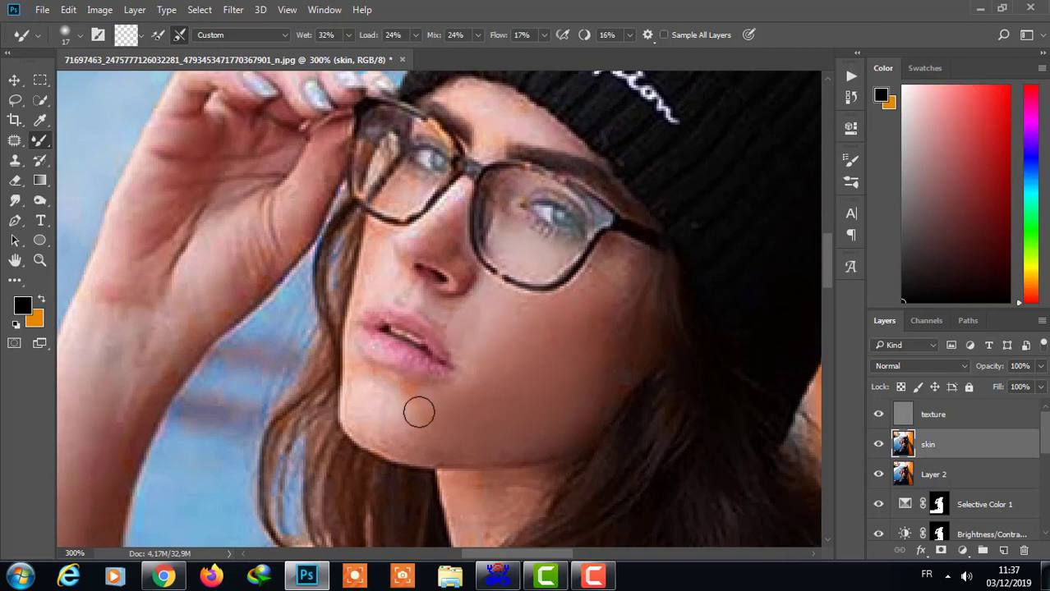
right_click(363, 374)
key("Escape")
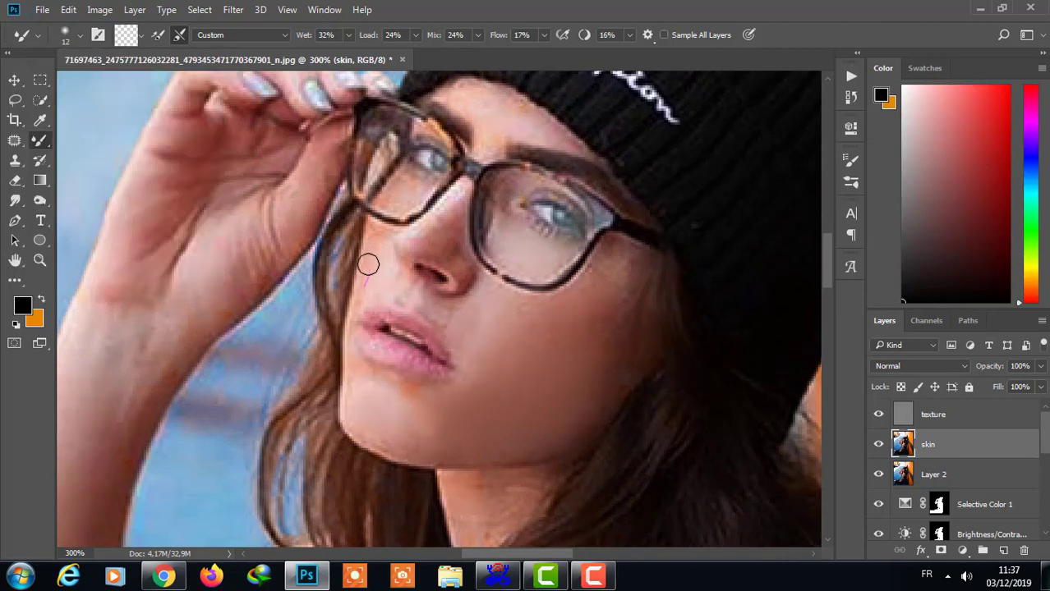
Step: Smooth the nose area with smaller Mixer Brush sizes between 9 and 15 px
right_click(217, 150)
key("Escape")
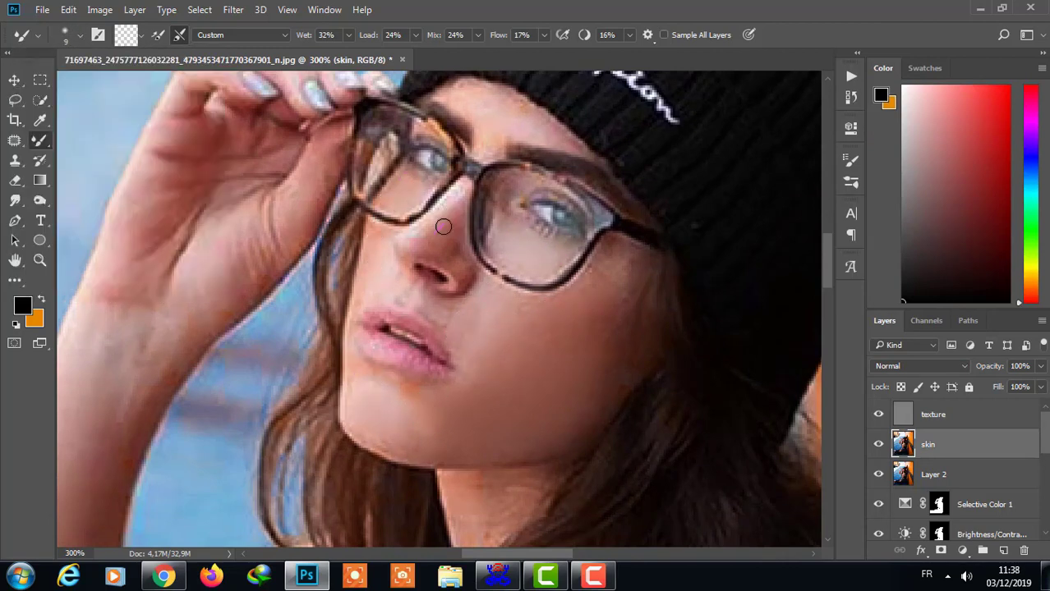
left_click(80, 36)
left_click(448, 274)
right_click(411, 256)
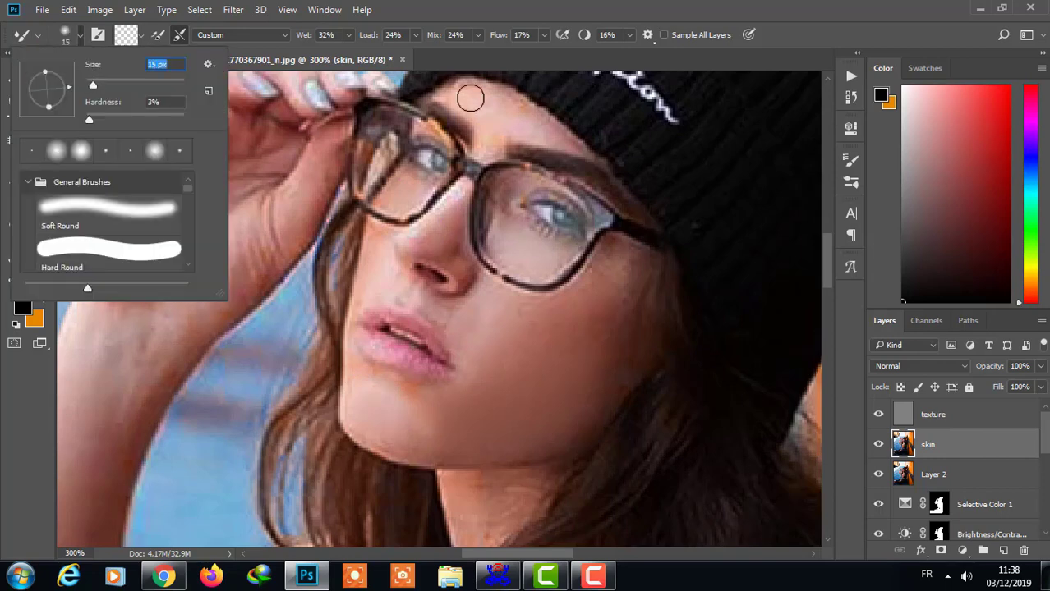
key("Escape")
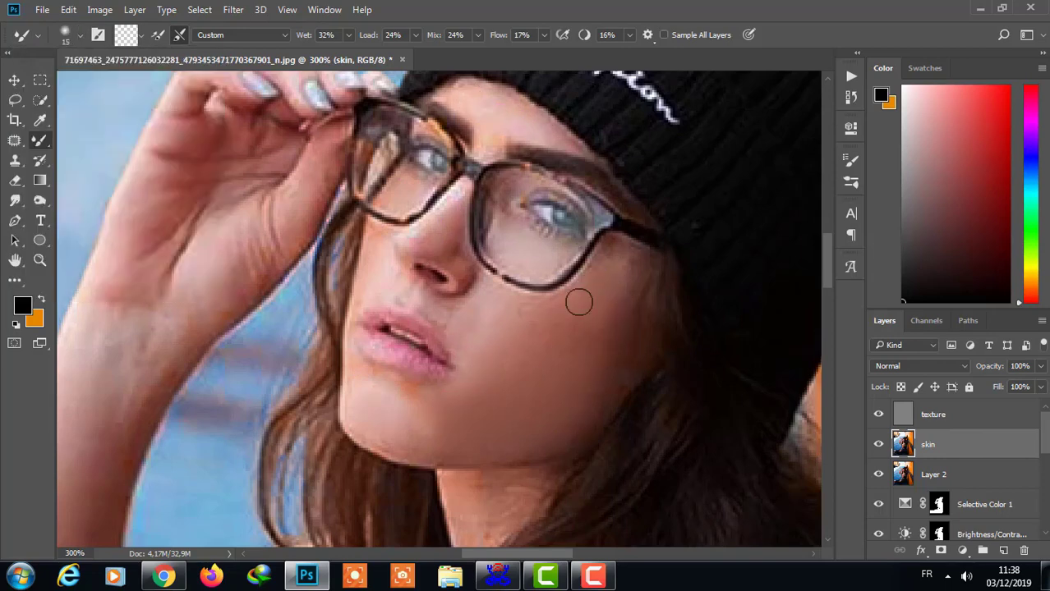
left_click(83, 40)
left_click(451, 308)
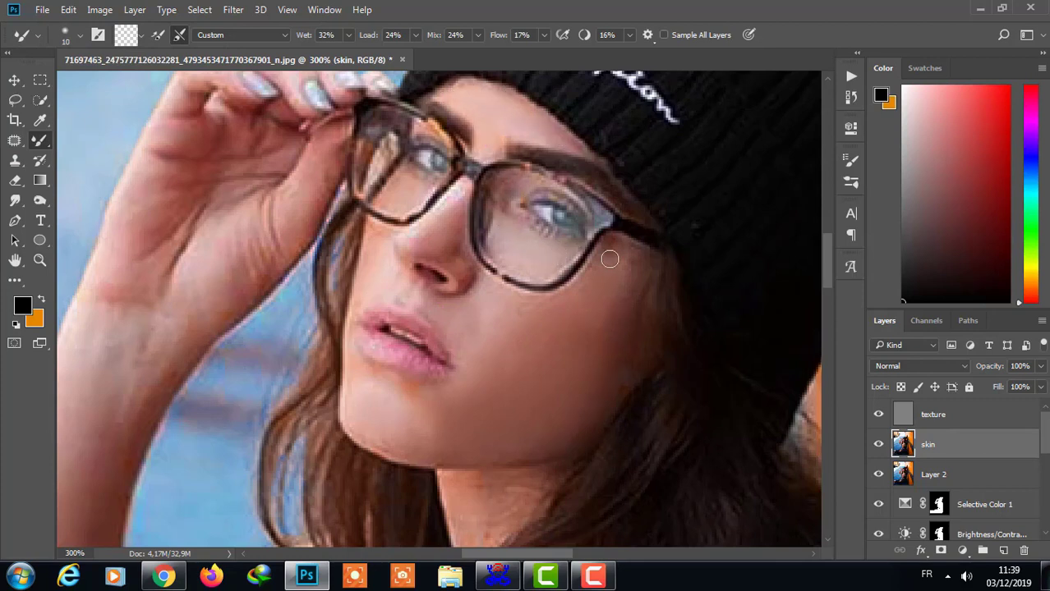
Step: Group the texture and skin layers into a folder named 'nct sep'
left_click(924, 419, "shift")
key("ctrl+g")
double_click(932, 408)
type("frequ")
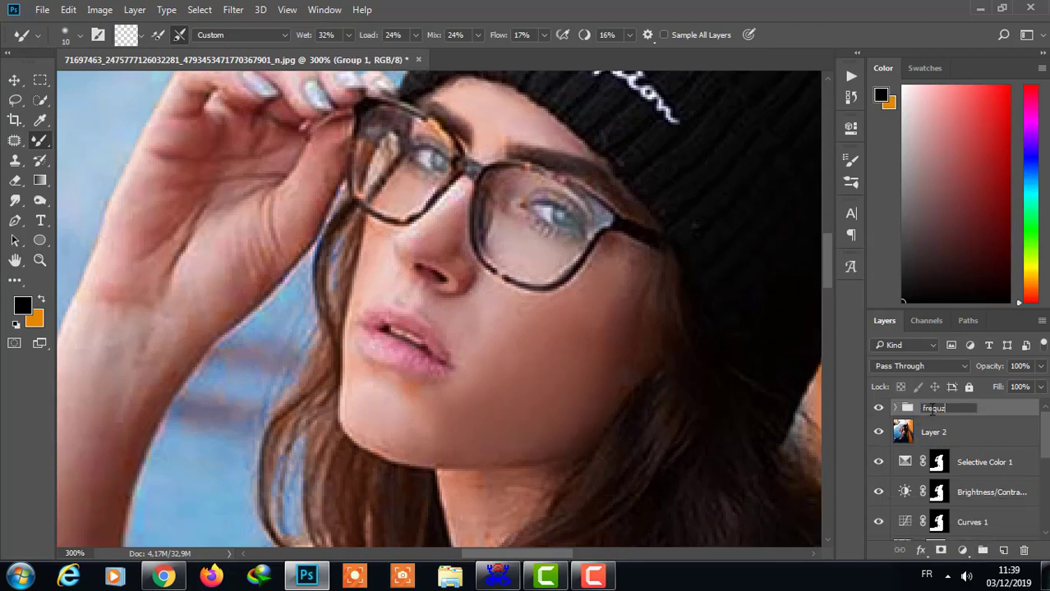
type("nct sep")
key("Return")
key("ctrl+minus")
key("ctrl+minus")
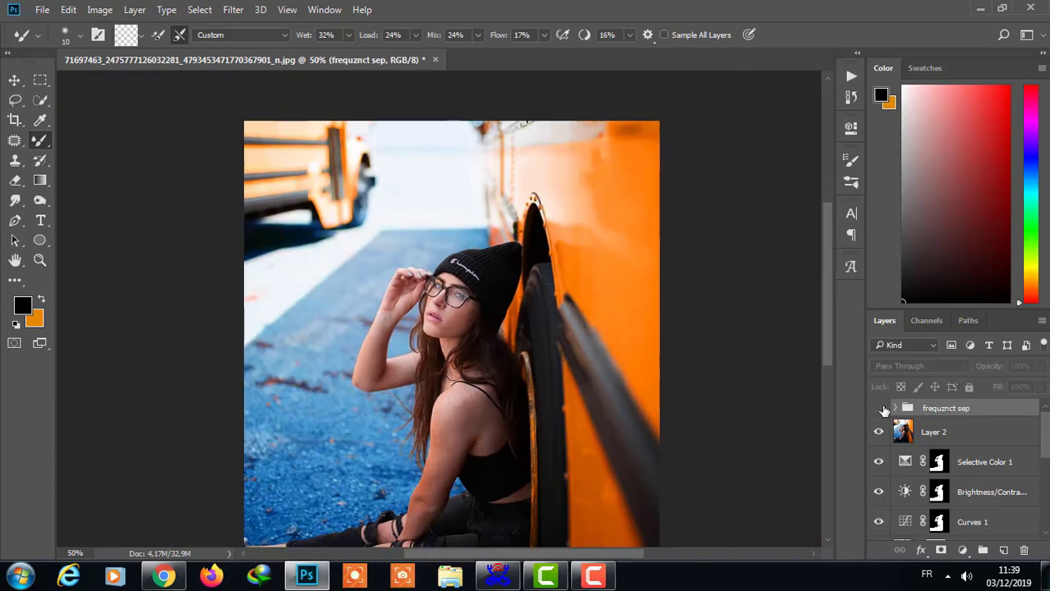
Step: Zoom in on the shoulder and select the skin layer inside the group
key("ctrl+minus")
key("ctrl+minus")
key("ctrl+plus")
key("ctrl+plus")
key("ctrl+plus")
left_click(896, 408)
left_click(940, 461)
left_click(77, 37)
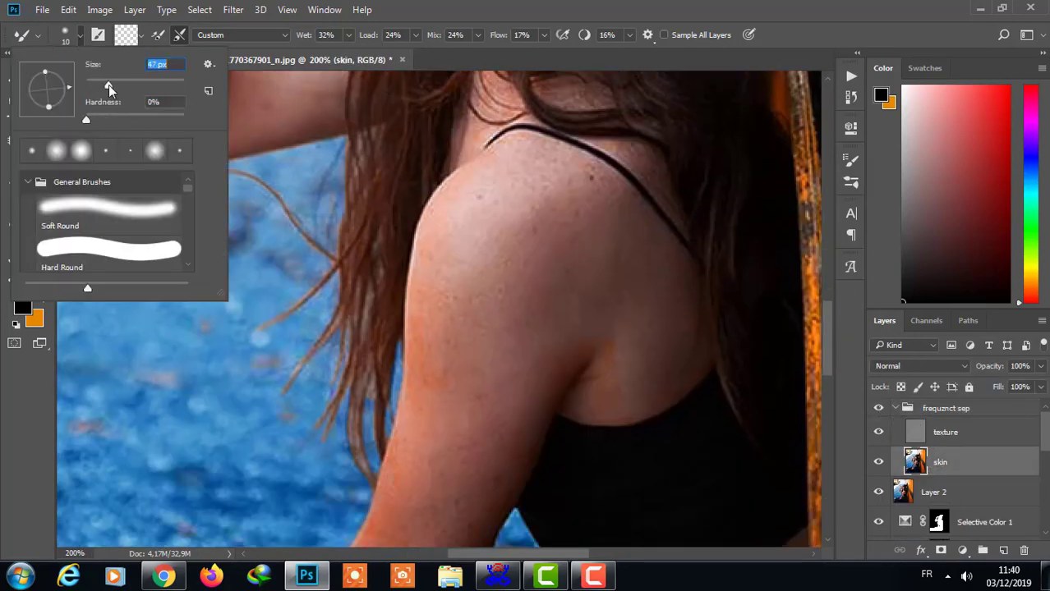
scroll(660, 340, "down", 5)
scroll(363, 481, "up", 4)
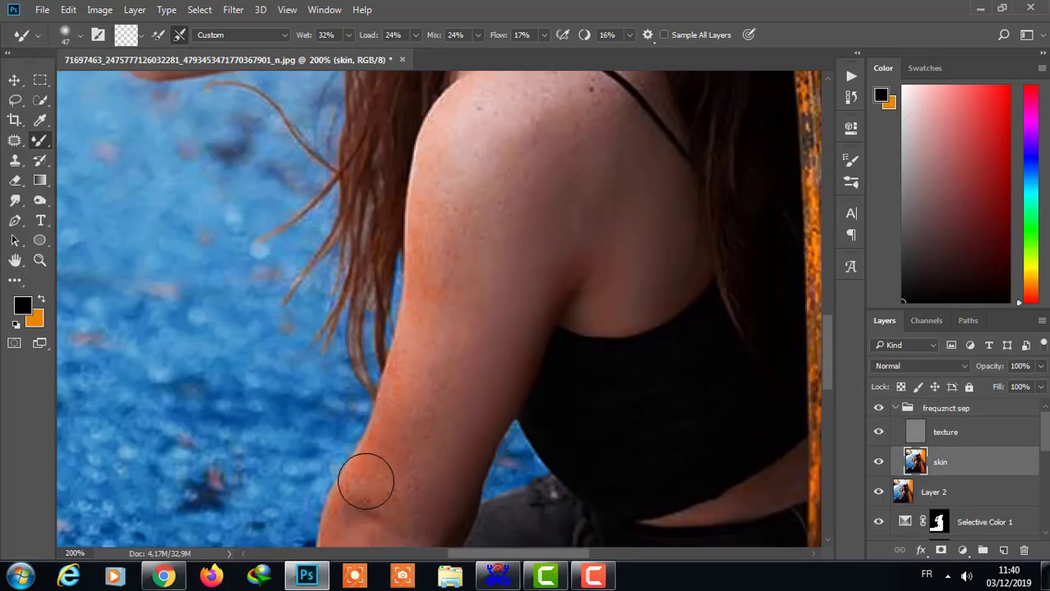
Step: Pan around the face and neck and set the Mixer Brush to 10 px
scroll(493, 226, "down", 3)
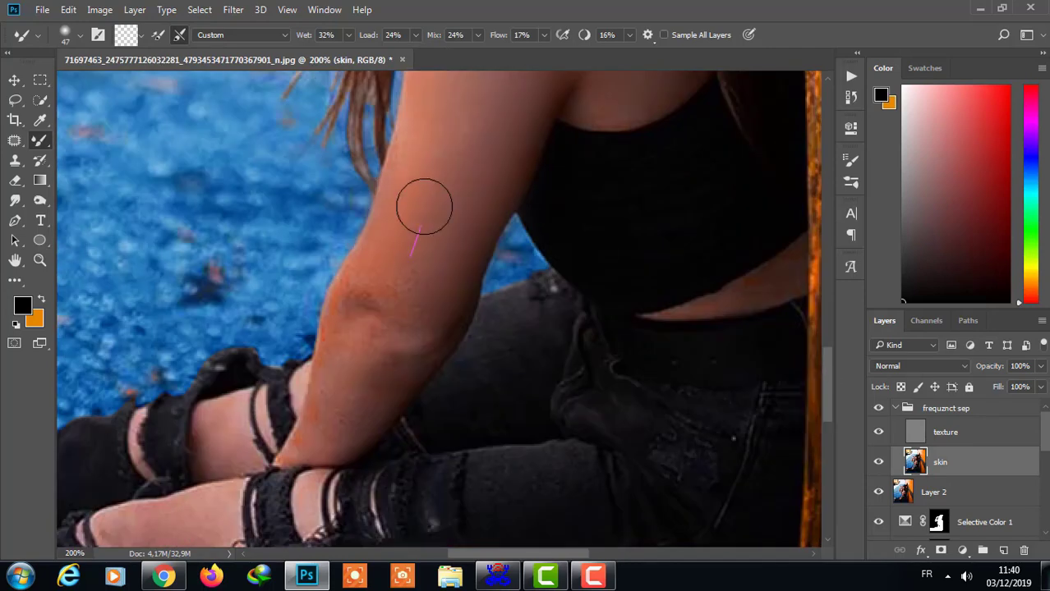
scroll(493, 247, "right", 2)
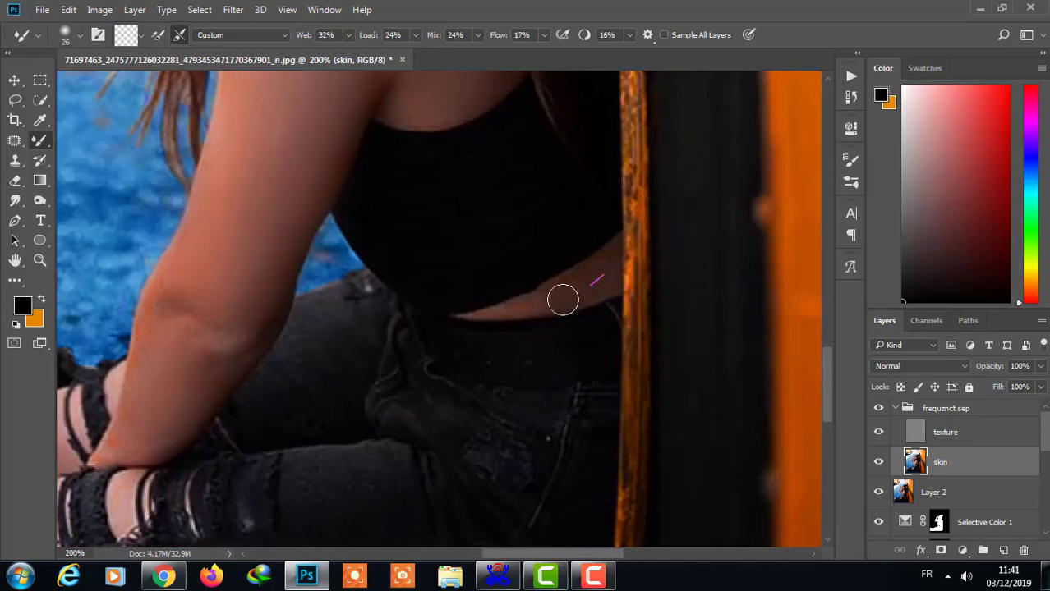
scroll(493, 214, "up", 5)
scroll(428, 134, "left", 3)
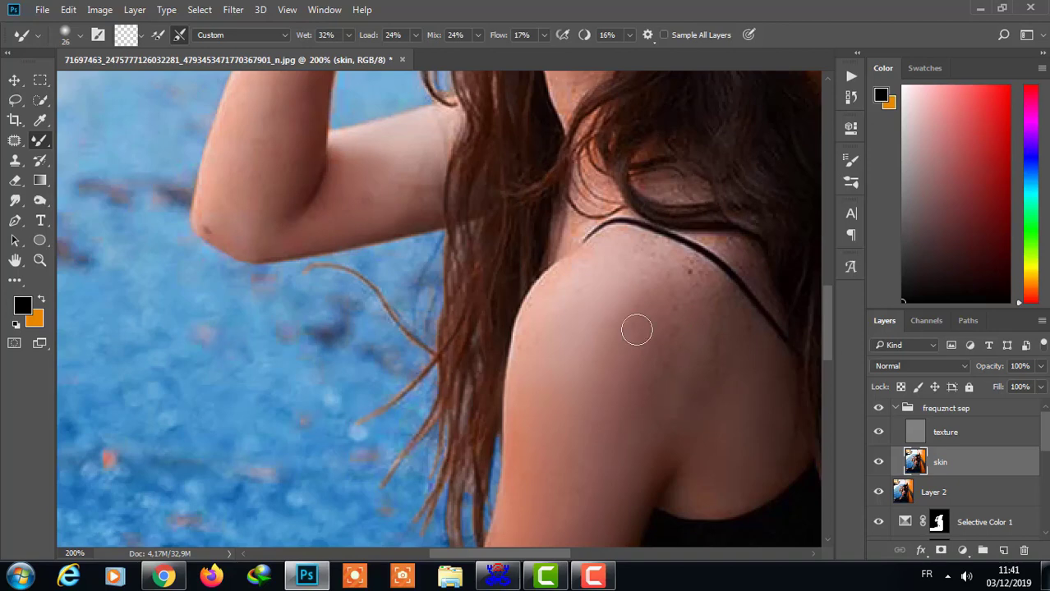
scroll(636, 330, "up", 3)
scroll(773, 230, "up", 1)
left_click(73, 35)
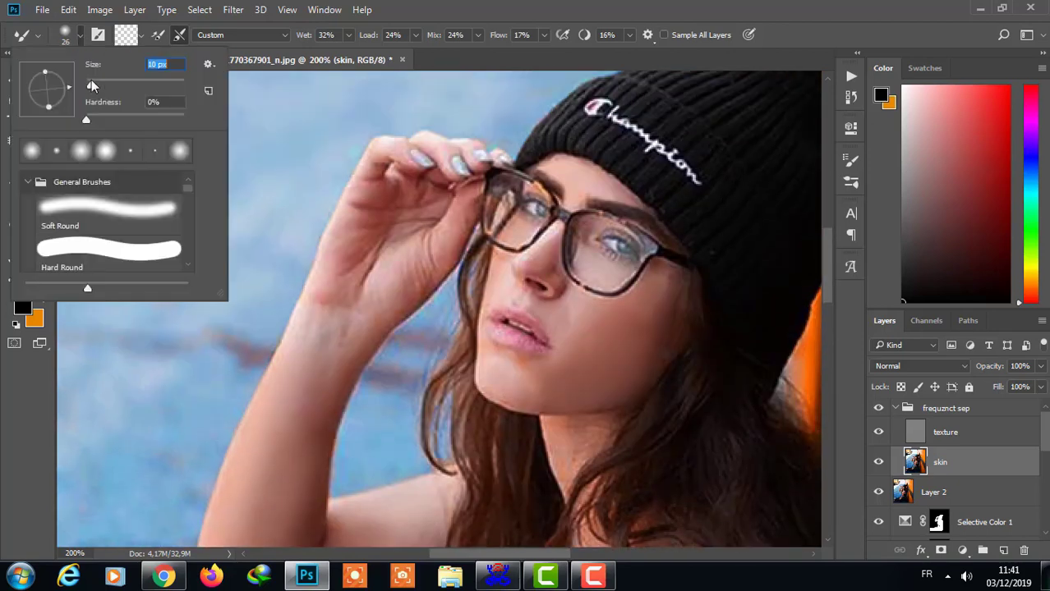
key("Return")
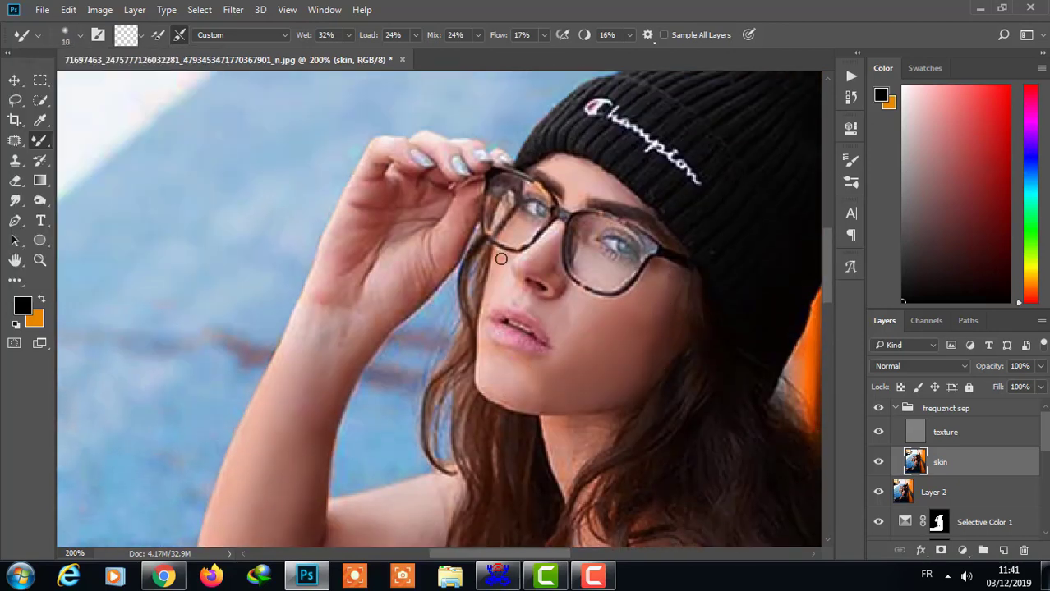
Step: Scroll across the photo to bring the whole image into view
scroll(436, 262, "down", 2)
scroll(374, 389, "down", 3)
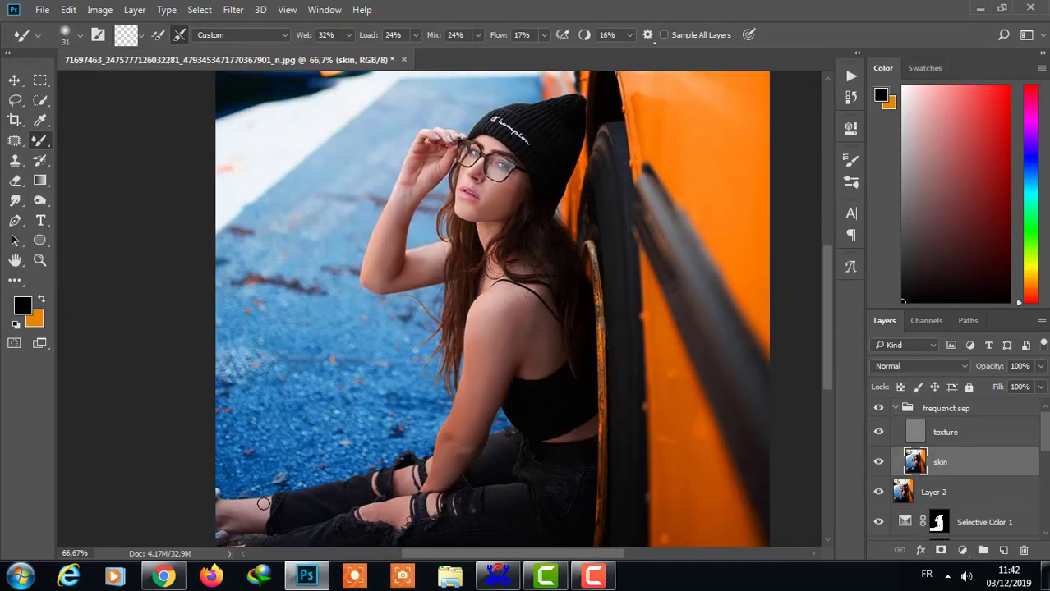
scroll(206, 470, "down", 3)
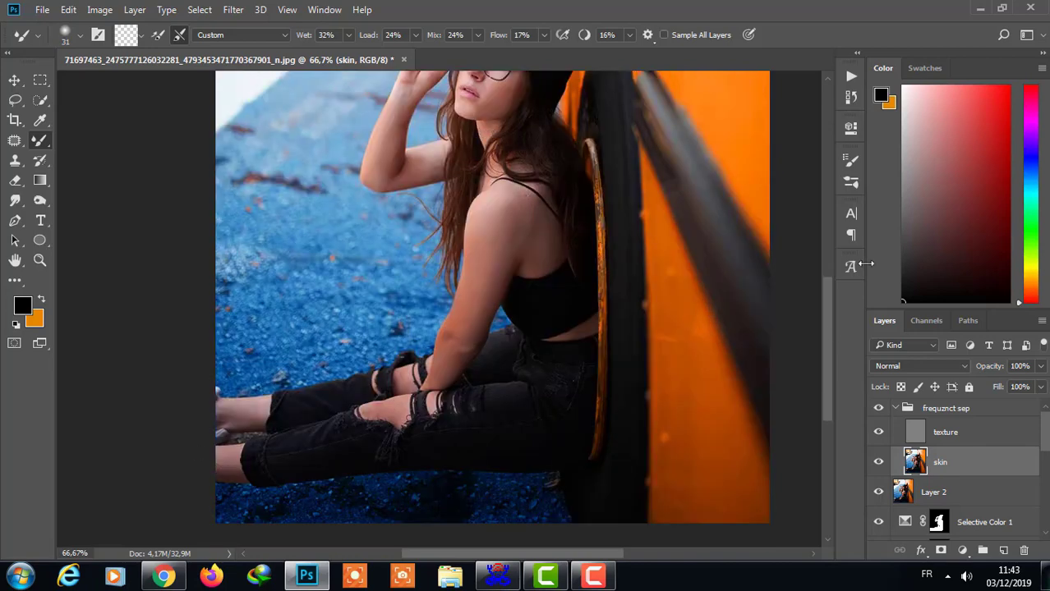
scroll(403, 226, "up", 5)
scroll(449, 239, "up", 3)
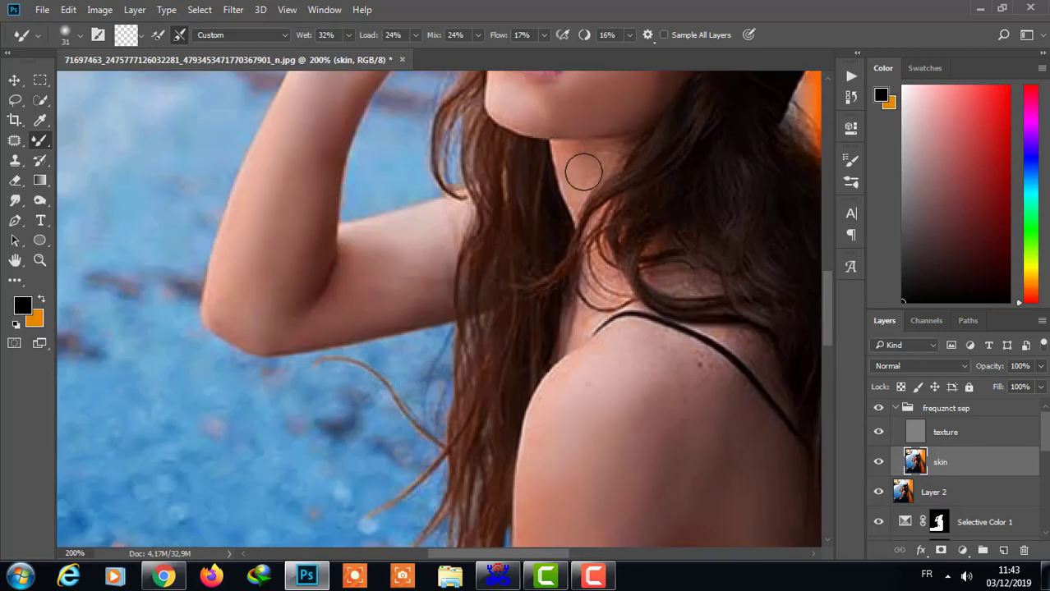
scroll(586, 168, "down", 1)
scroll(559, 177, "down", 2)
scroll(558, 177, "down", 2)
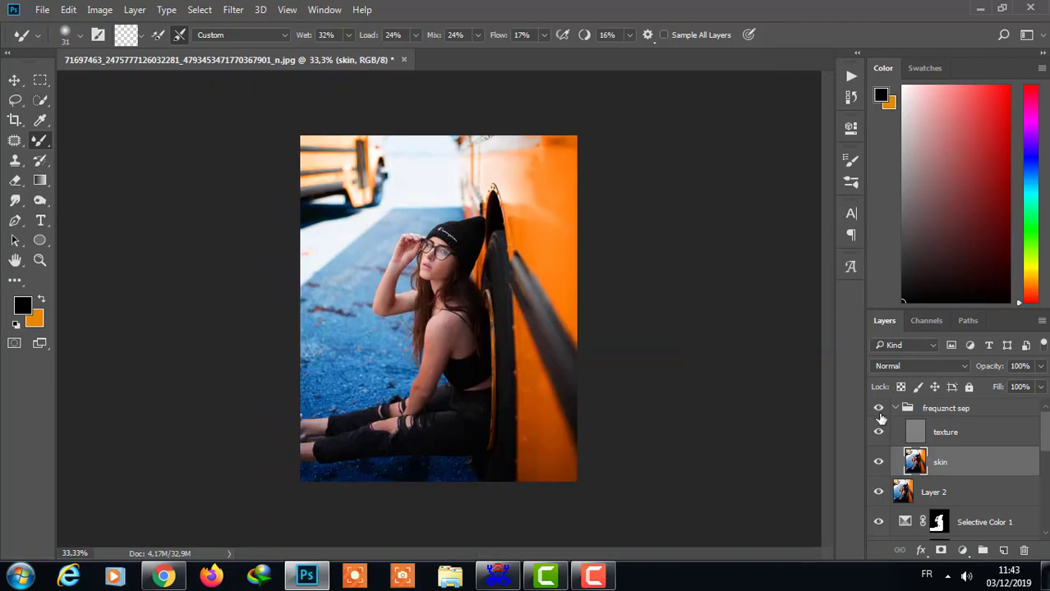
Step: Stamp visible layers and add a Color Balance layer warming midtones to +13/+9/+11
left_click(895, 408)
key("ctrl+shift+alt+e")
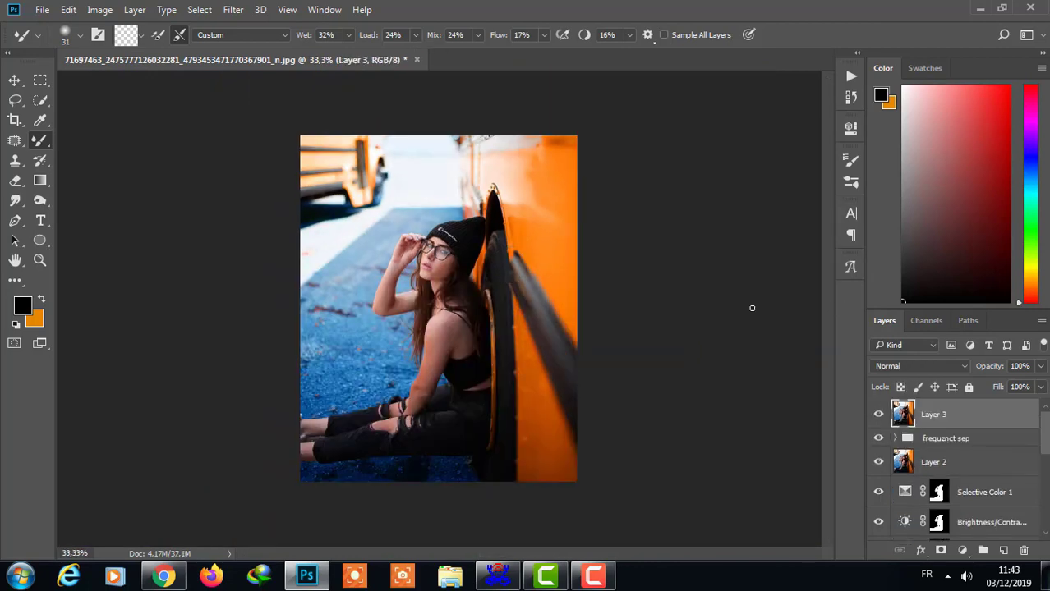
left_click(963, 550)
left_click(926, 378)
mouse_move(689, 206)
left_mouse_down()
mouse_move(700, 205)
mouse_move(699, 260)
mouse_move(697, 233)
left_mouse_up()
left_click(807, 122)
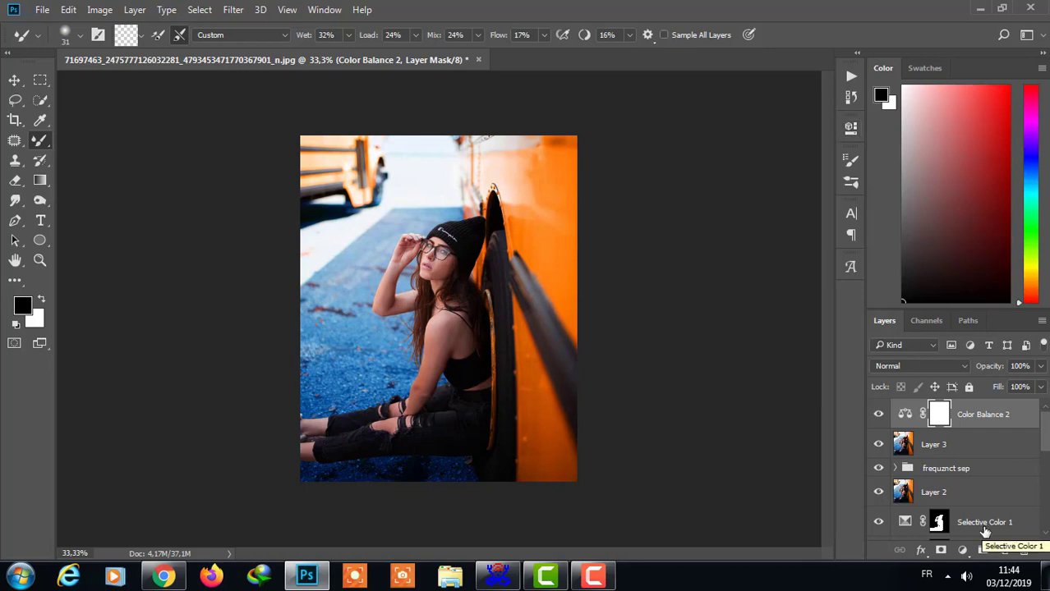
Step: Stamp a new merged layer and grade it in Camera Raw: Contrast +32, Dehaze +41
left_click(963, 550)
key("Escape")
key("ctrl+shift+alt+e")
key("ctrl+shift+a")
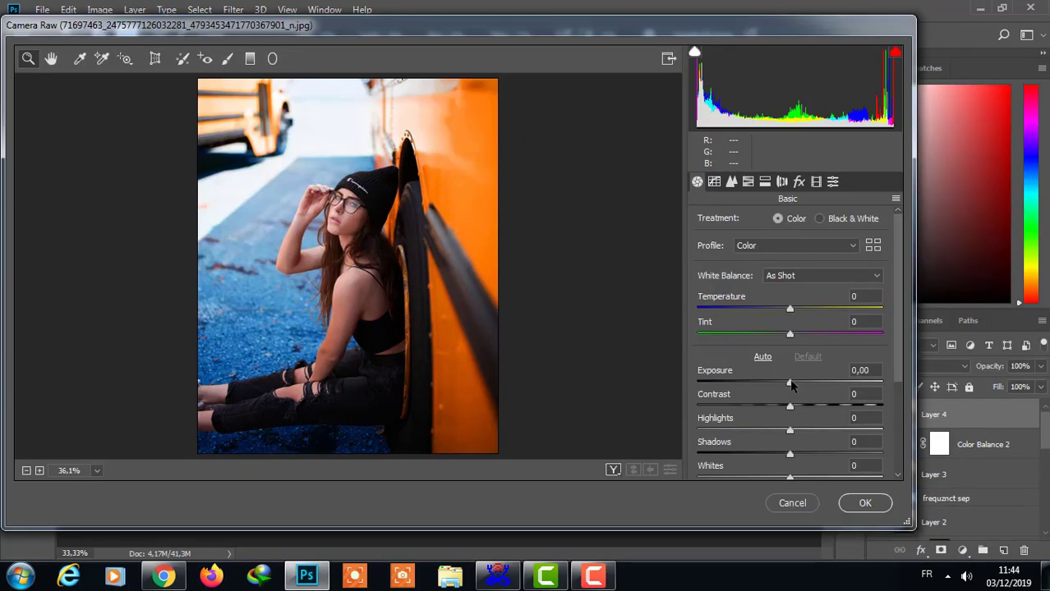
left_click_drag(790, 385, 795, 385)
mouse_move(790, 406)
left_mouse_down()
mouse_move(819, 406)
mouse_move(802, 392)
mouse_move(810, 418)
left_mouse_up()
scroll(821, 370, "down", 3)
scroll(900, 442, "down", 1)
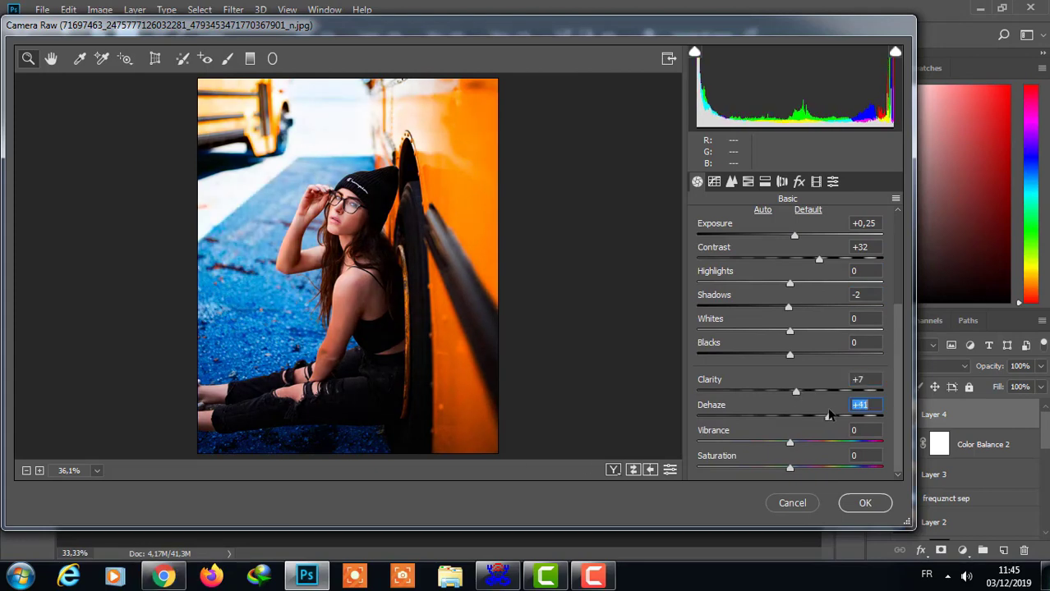
left_click(865, 503)
Step: Add a Color Lookup layer using the 2Strip look
left_click(962, 550)
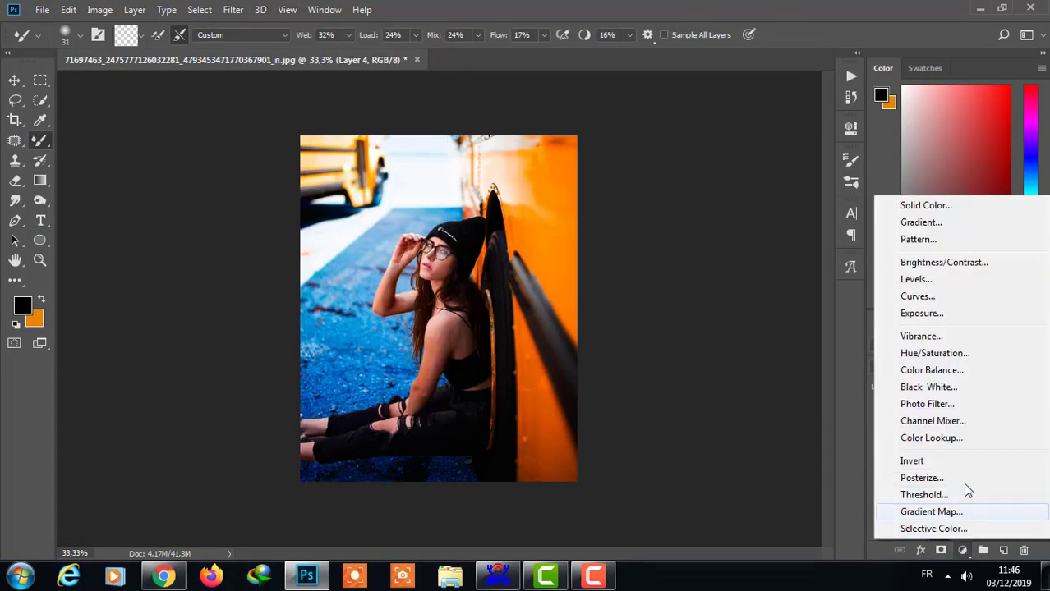
left_click(912, 441)
left_click(741, 171)
left_click(733, 234)
left_click(805, 123)
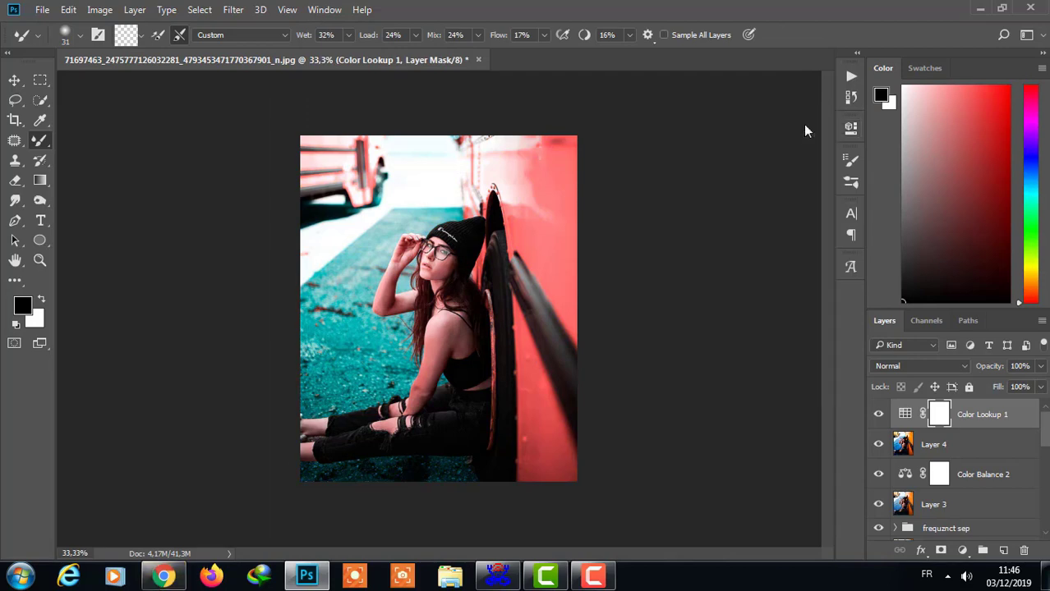
Step: Add a Hue/Saturation layer on Reds with Hue +20 and Saturation +84
left_click(963, 550)
left_click(945, 538)
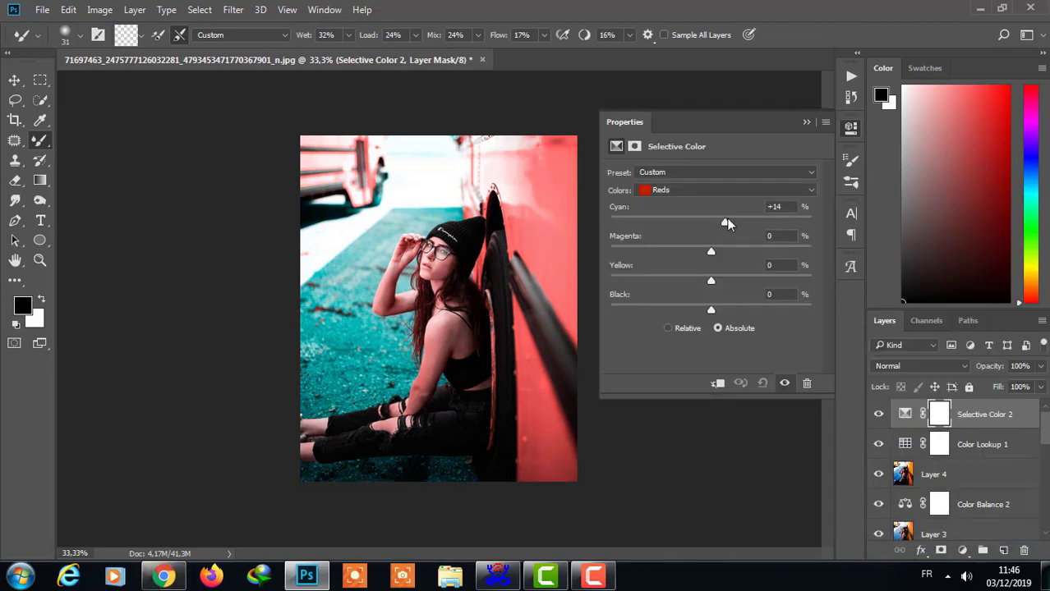
left_click(806, 383)
left_click(963, 550)
left_click(920, 356)
left_click(723, 190)
left_click(707, 209)
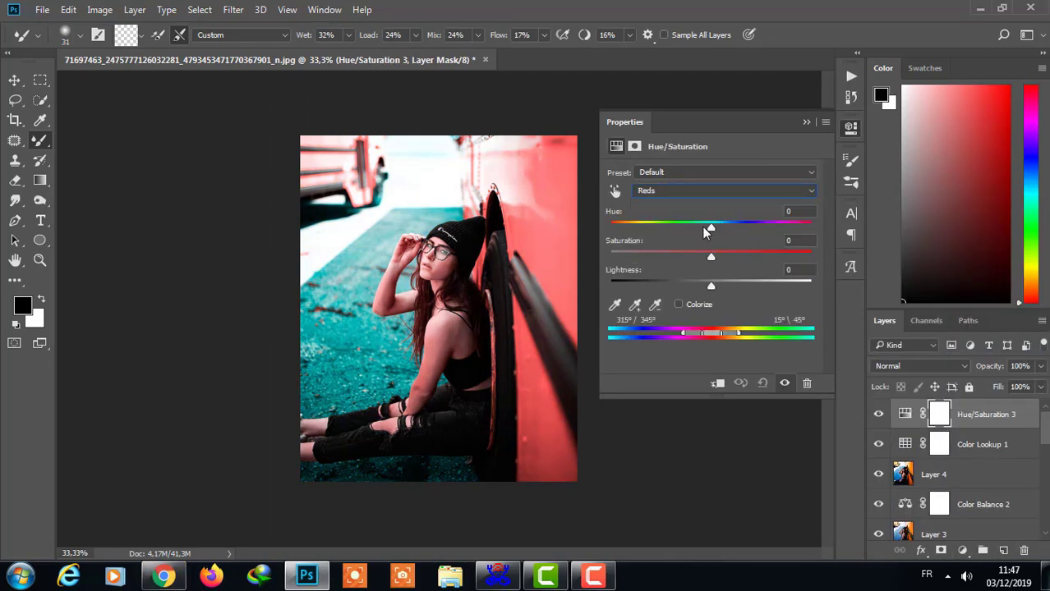
mouse_move(708, 227)
left_mouse_down()
mouse_move(731, 227)
mouse_move(756, 256)
left_mouse_up()
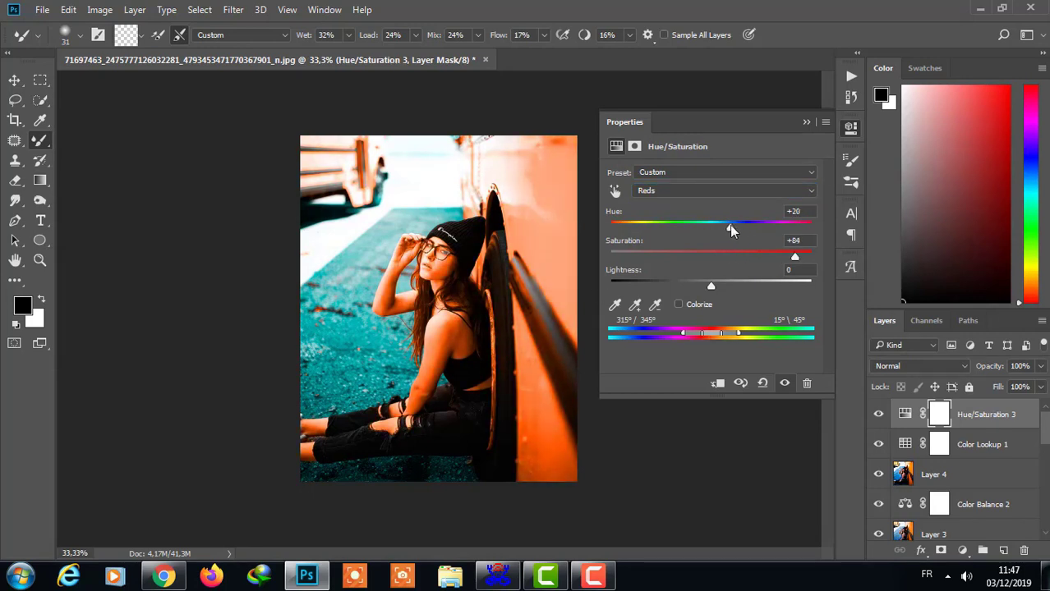
Step: Copy the silhouette mask onto Hue/Saturation 3, replacing its existing mask
key("alt+4")
left_click_drag(902, 474, 939, 414)
left_click(516, 223)
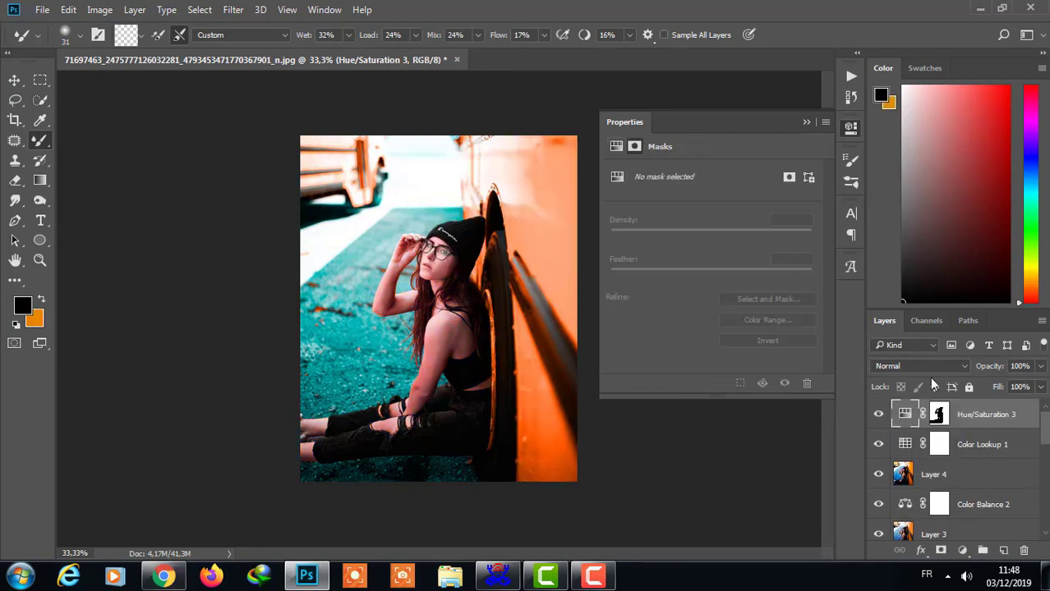
Step: Switch to the regular Brush tool at size 53
right_click(39, 139)
left_click(82, 142)
left_click(74, 34)
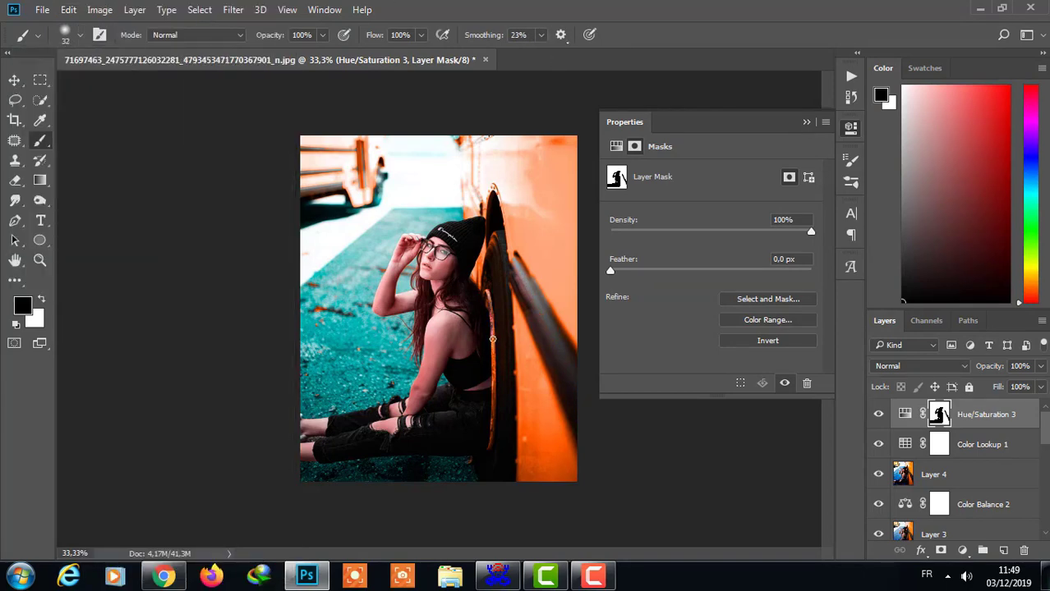
Step: Paint black on the Color Lookup 1 and Hue/Saturation 3 masks, then stamp visible into Layer 5
key("alt+bracketleft")
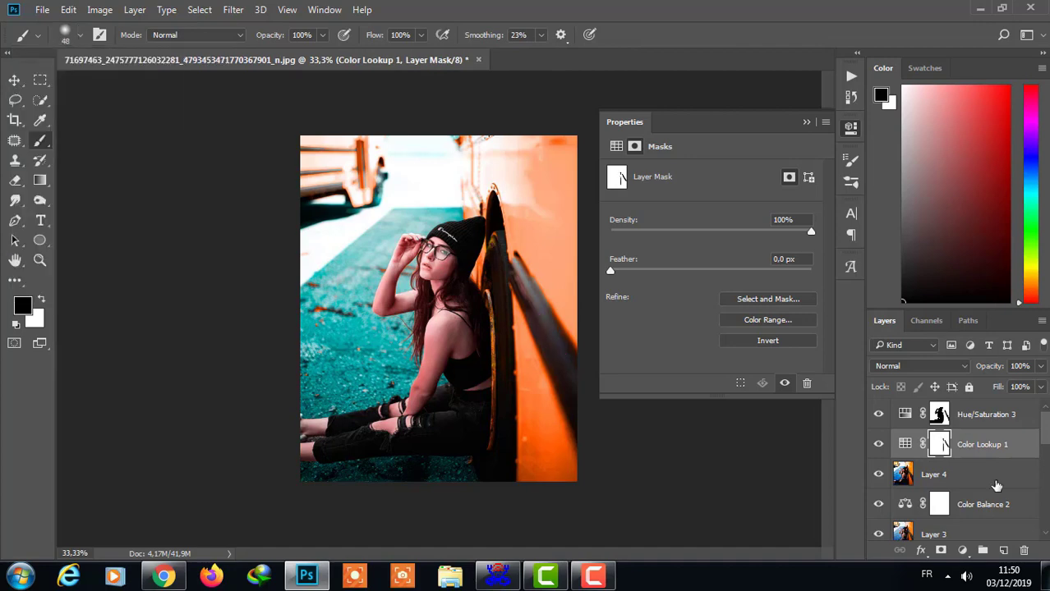
key("alt+bracketright")
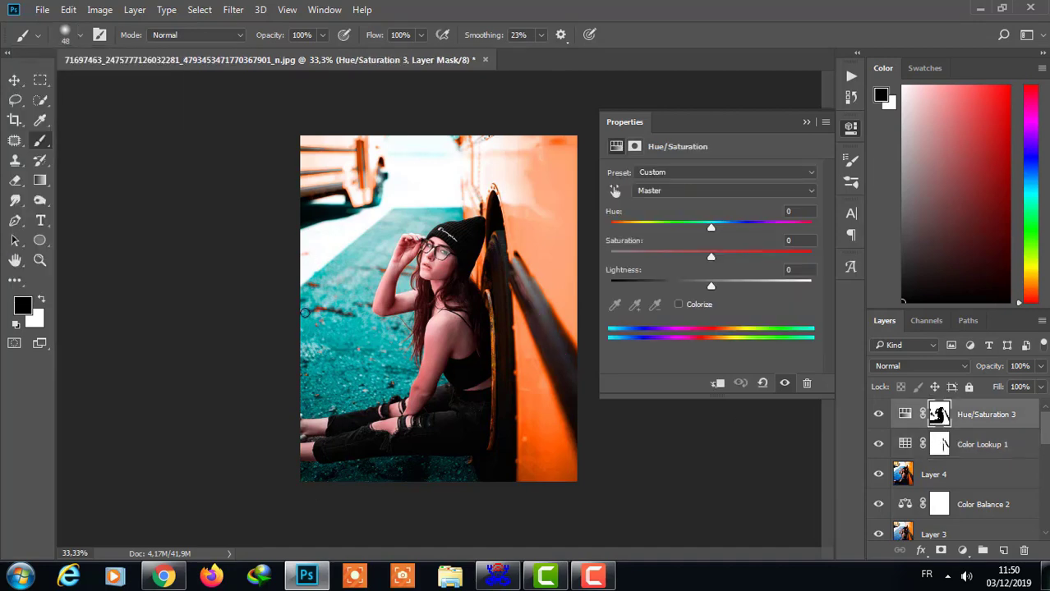
key("alt+bracketleft")
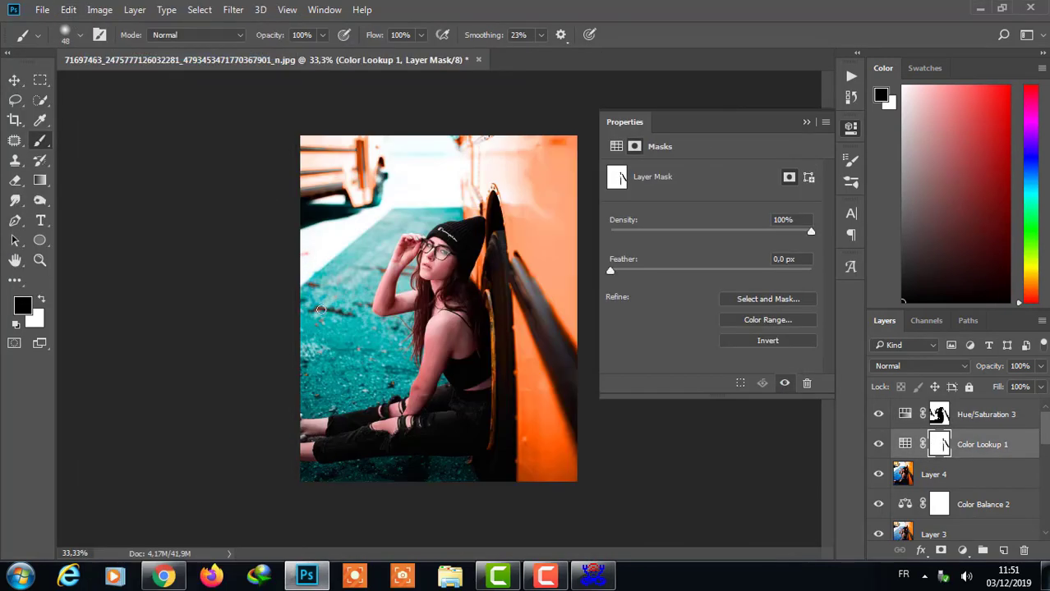
key("alt+bracketright")
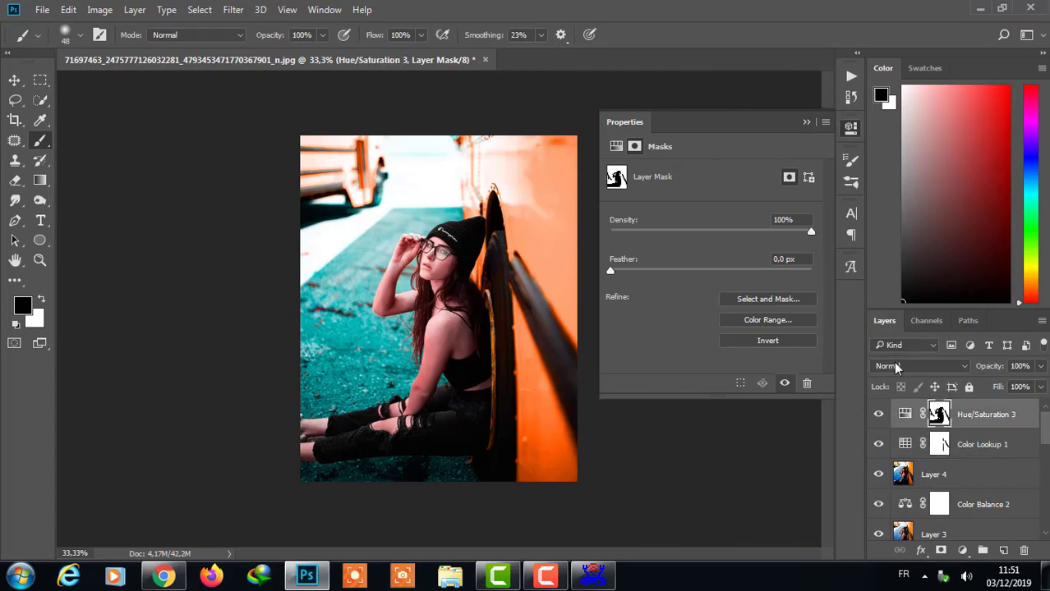
key("ctrl+shift+alt+e")
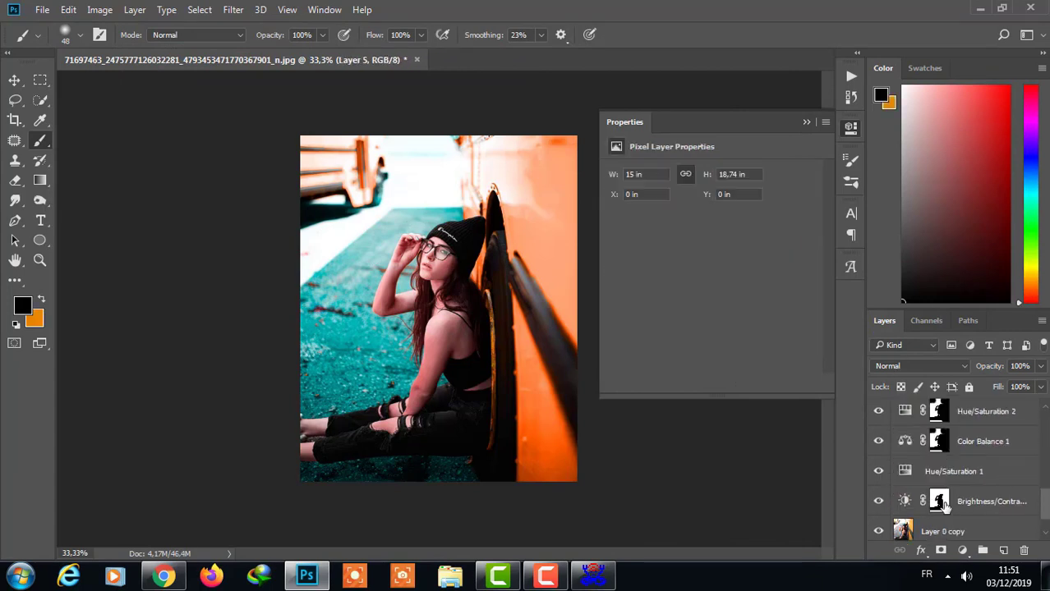
Step: Try a Hue/Saturation layer with a slight hue nudge, then undo it
left_click(961, 550)
left_click(920, 369)
left_click(711, 228)
left_click(68, 9)
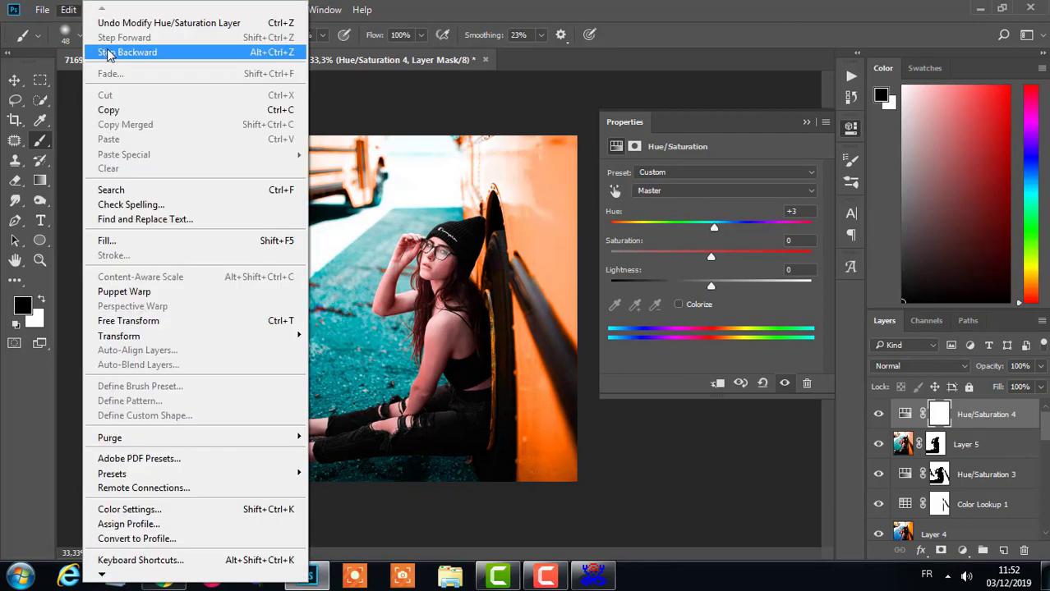
left_click(123, 47)
key("ctrl+z")
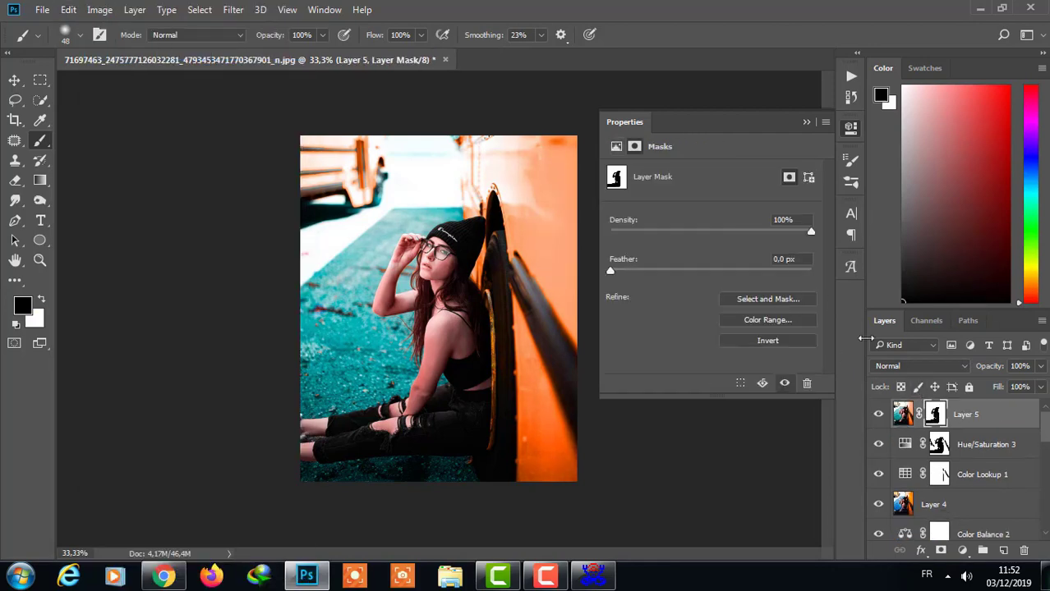
Step: Load Layer 5's mask as a selection and invert it onto the girl
right_click(934, 415)
left_click(911, 324)
left_click(961, 551)
left_click(928, 362)
left_click_drag(711, 227, 723, 230)
left_click(68, 9)
left_click(164, 49)
left_click(199, 9)
left_click(234, 70)
Step: Add a masked Hue/Saturation layer shifting Reds hue +13, then stamp visible into Layer 6
left_click(962, 550)
left_click(939, 376)
left_click(722, 190)
left_click(707, 211)
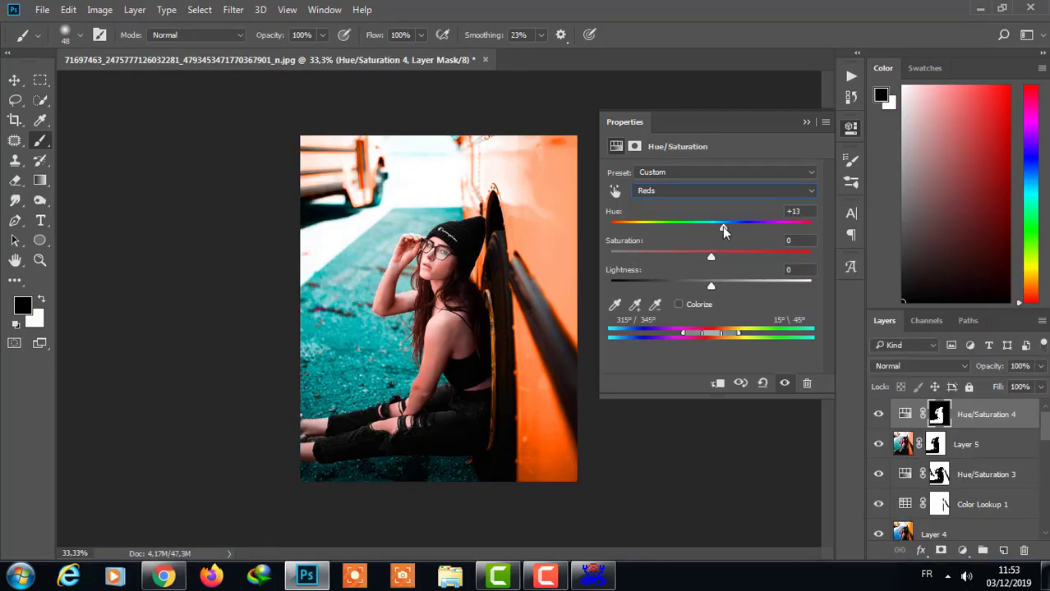
left_click(851, 127)
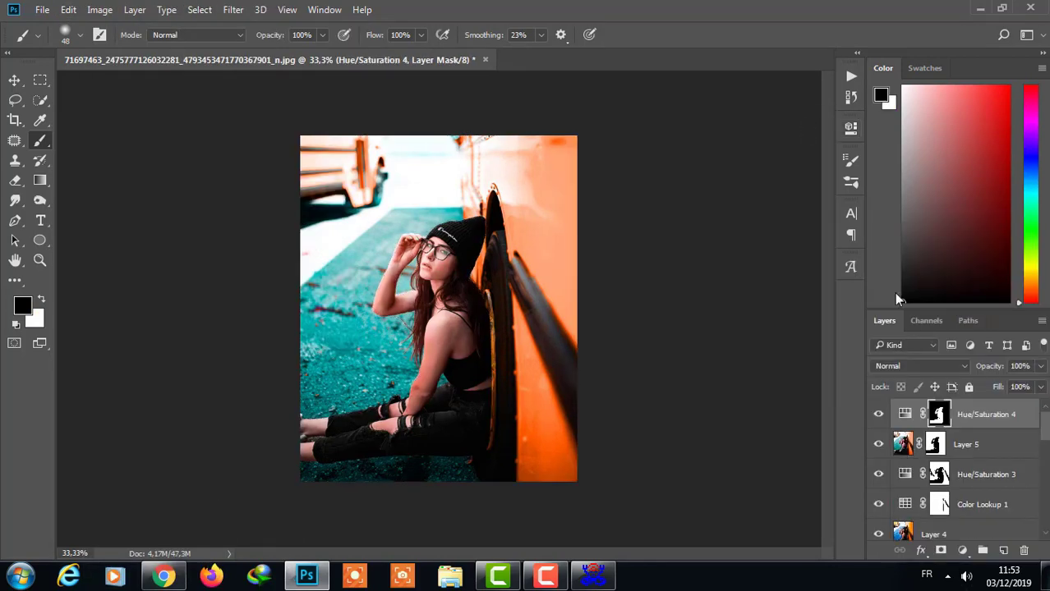
key("ctrl+alt+shift+e")
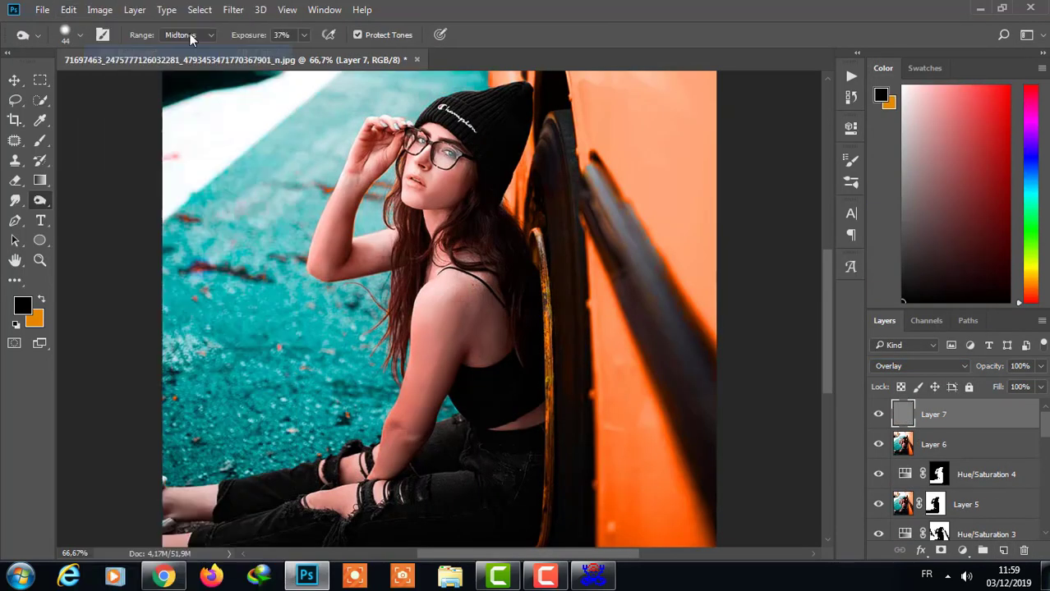
Step: Enlarge the brush to 62 and darken the hair beside the cheek
left_click(79, 35)
left_click_drag(148, 102, 161, 102)
key("Return")
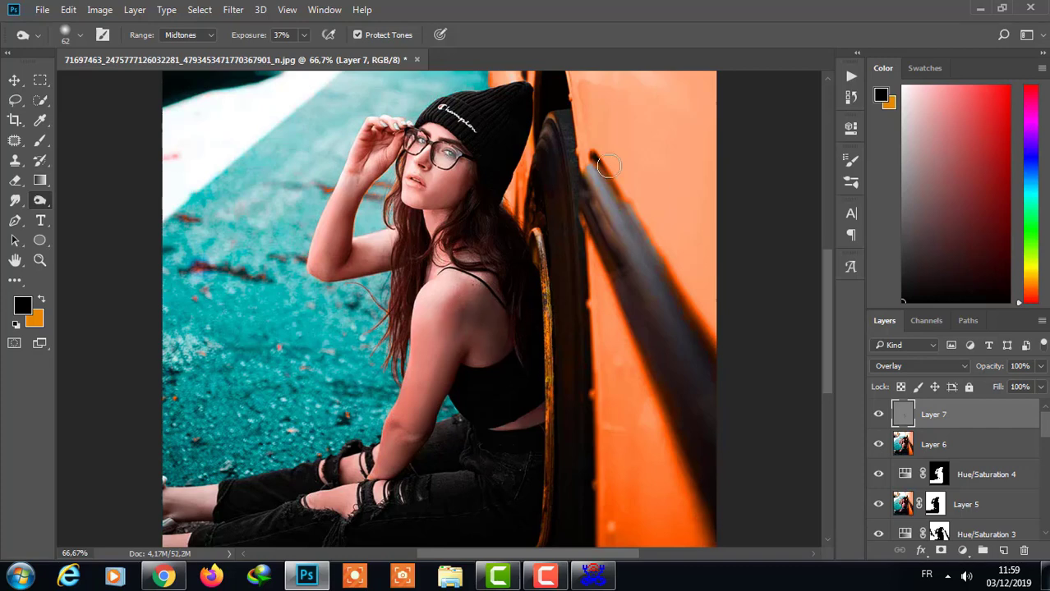
scroll(430, 391, "down", 3)
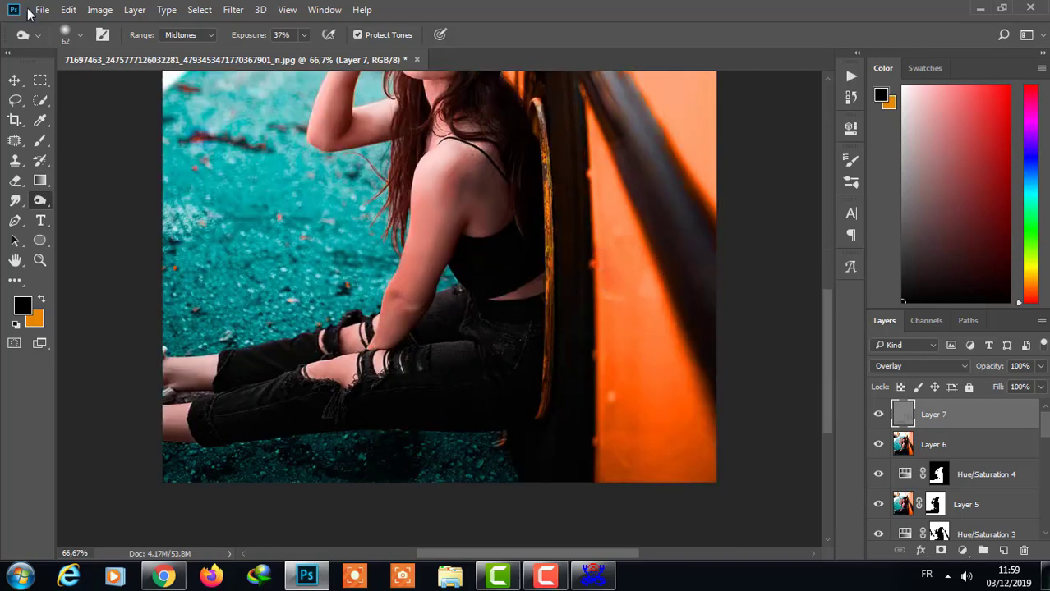
left_click_drag(828, 329, 831, 230)
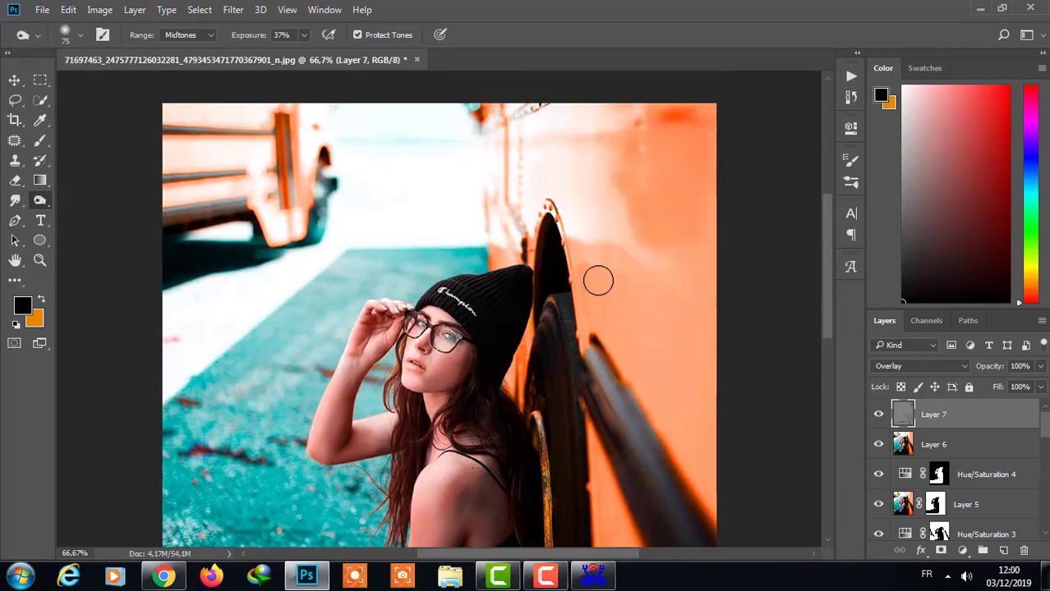
left_click_drag(444, 386, 483, 355)
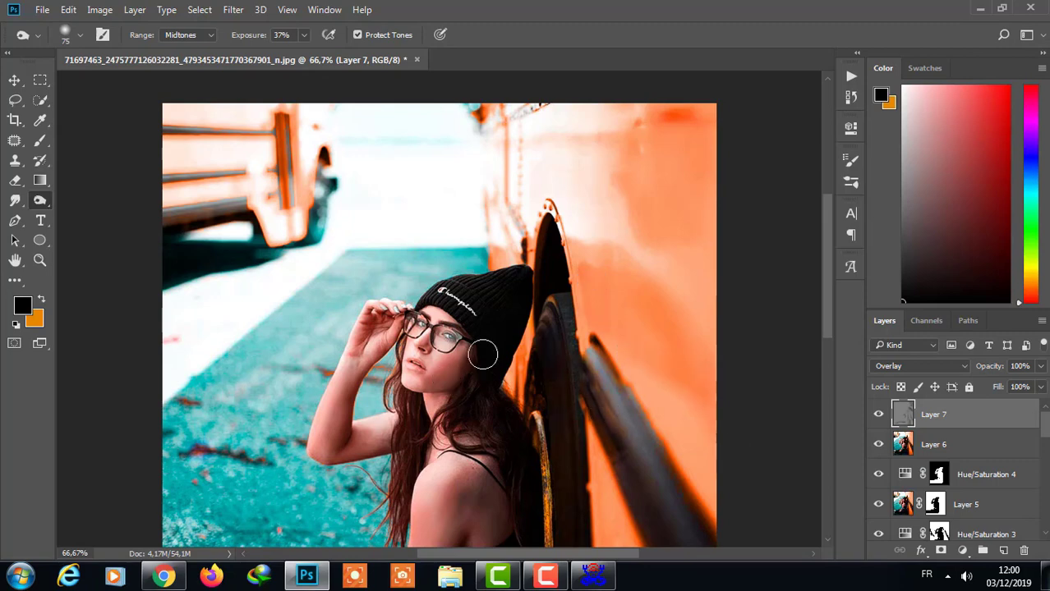
Step: Zoom out, enlarge the brush to 152 and burn the teal road at upper left
scroll(323, 151, "down", 3)
scroll(481, 415, "up", 4)
left_click(79, 34)
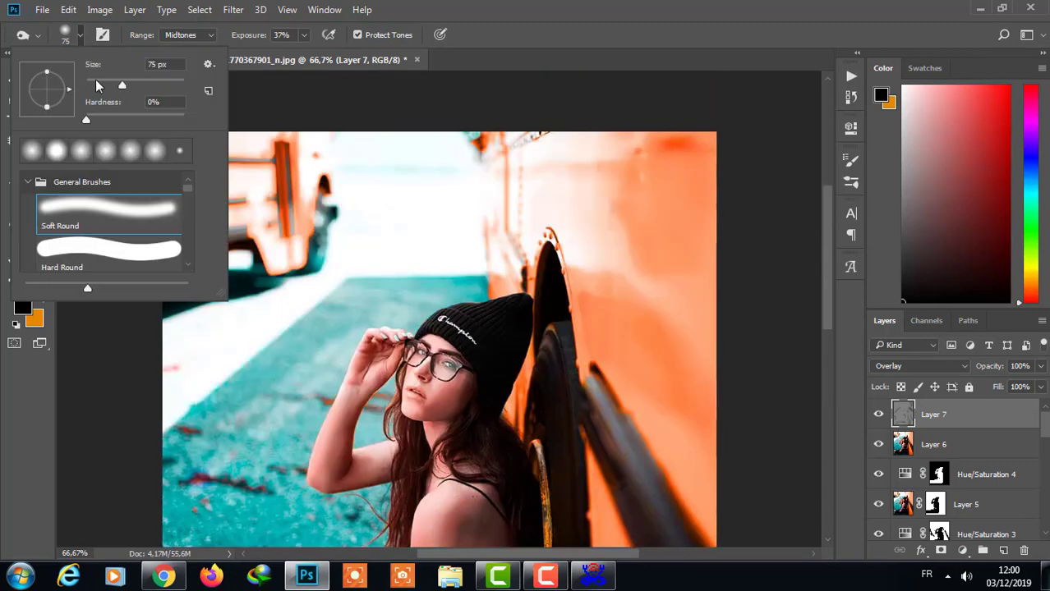
left_click(269, 162)
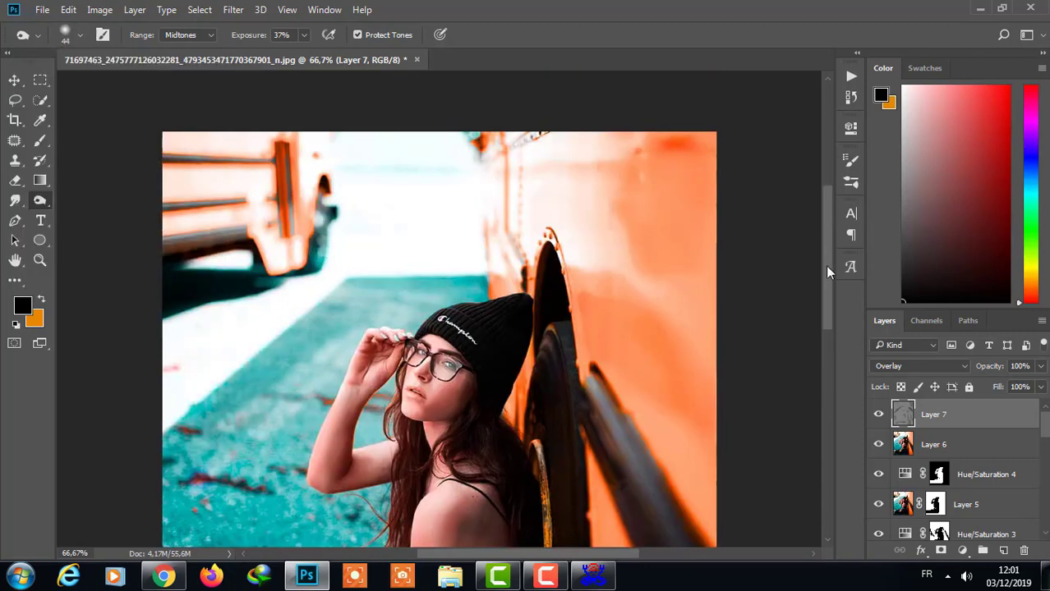
scroll(369, 335, "down", 3)
scroll(834, 337, "down", 3)
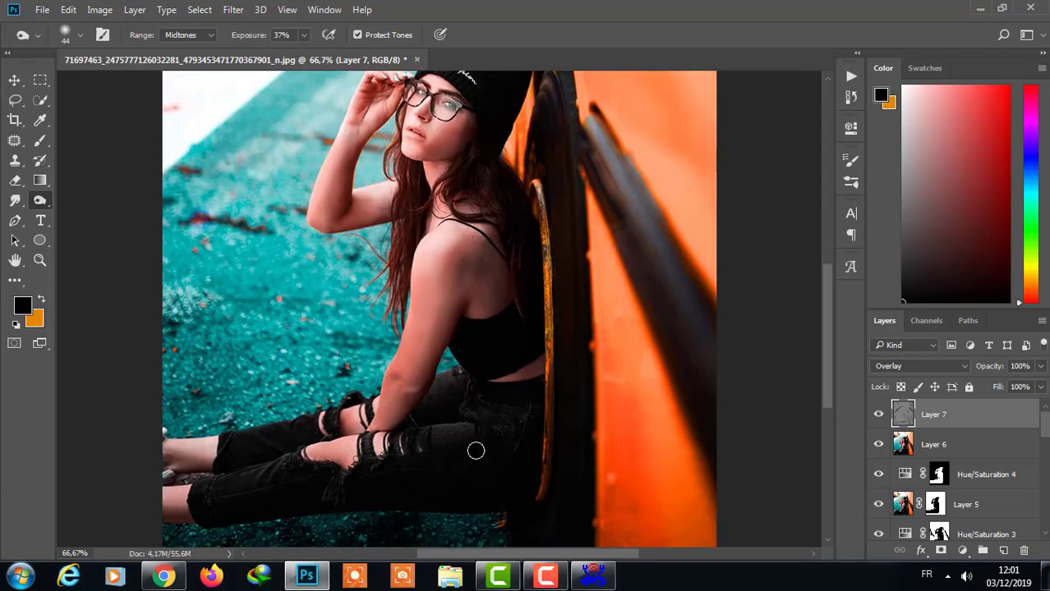
scroll(475, 450, "down", 3)
key("ctrl+minus")
key("ctrl+minus")
right_click(185, 97)
key("Return")
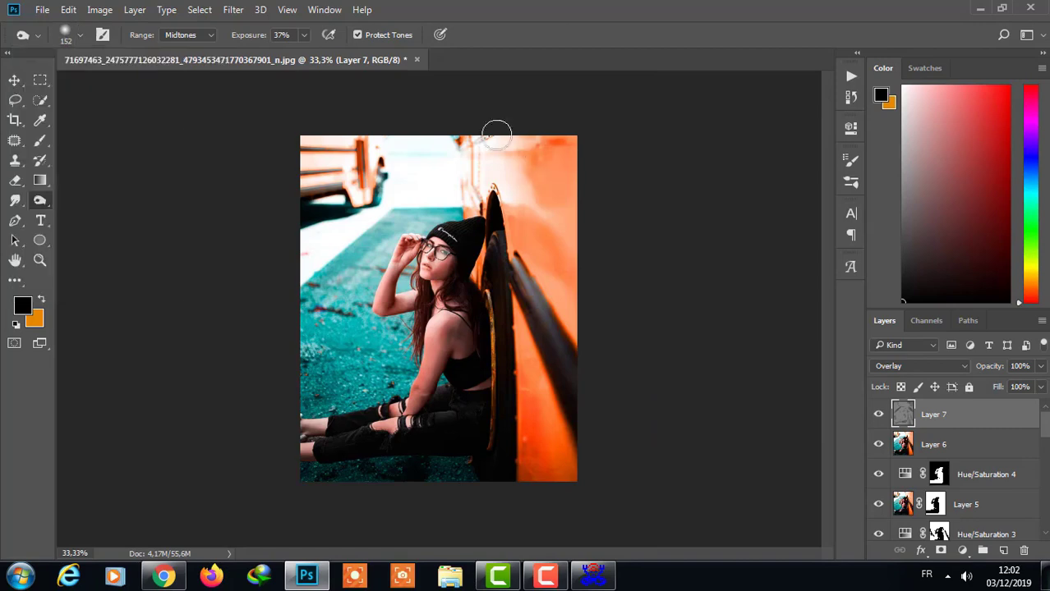
left_click_drag(366, 244, 345, 378)
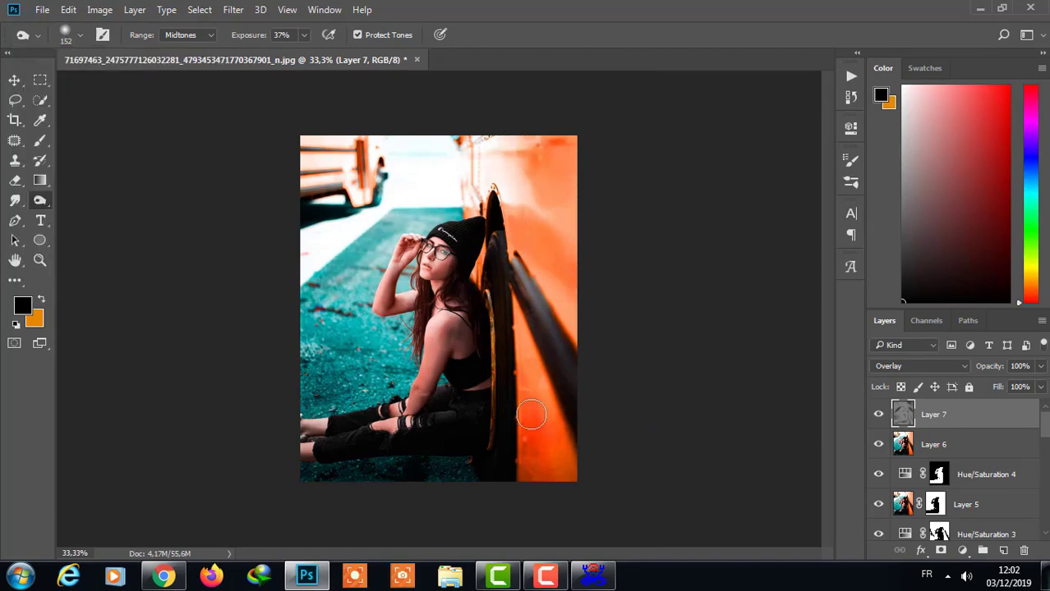
Step: Switch to the Dodge tool for highlights and zoom the photo to 50 percent
key("shift+o")
right_click(71, 282)
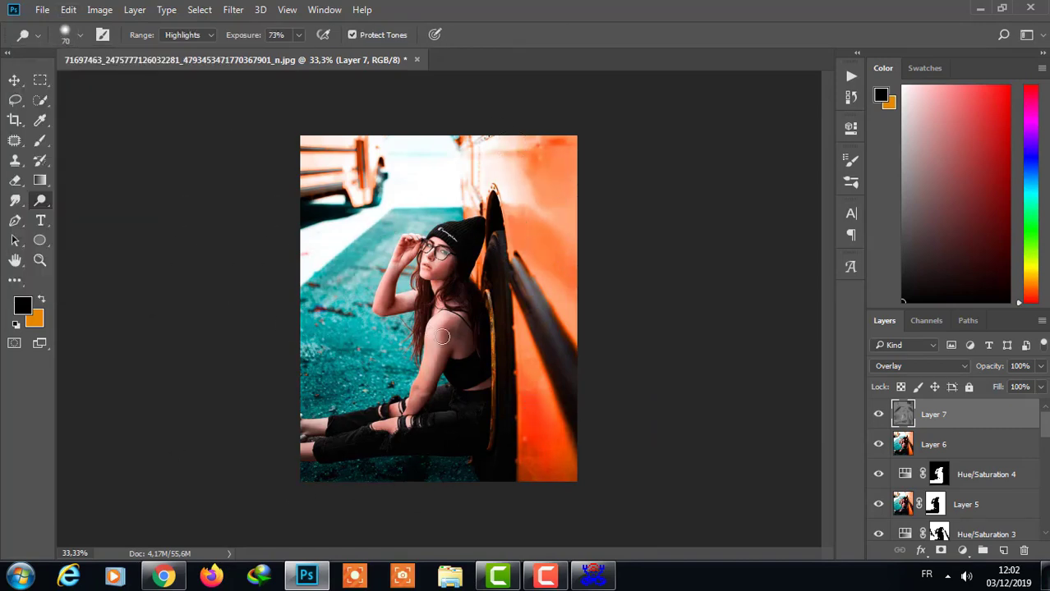
left_click(68, 9)
key("Escape")
left_click(66, 35)
key("Escape")
key("ctrl+plus")
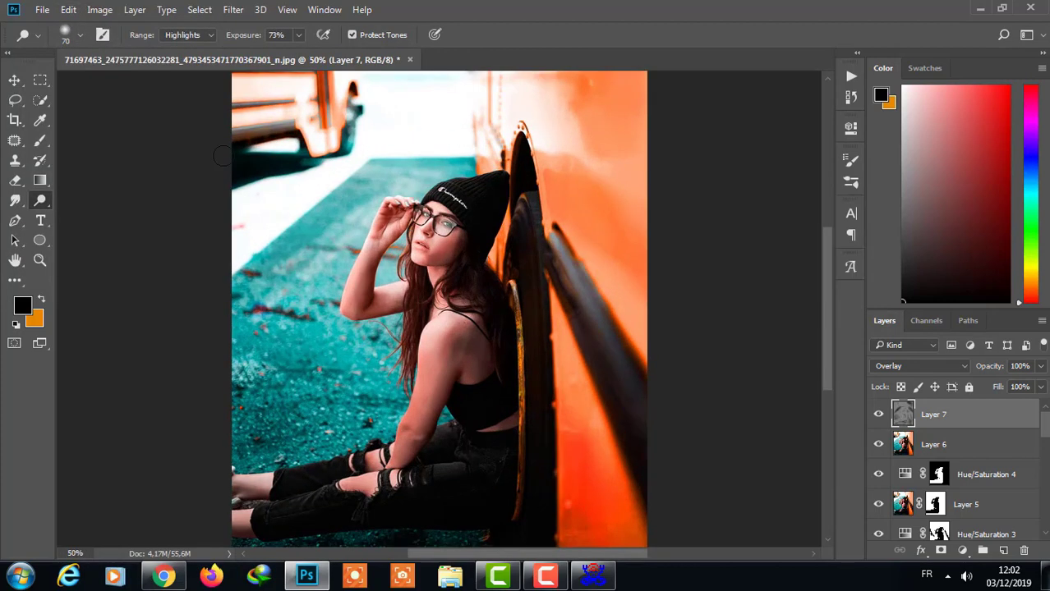
Step: Resize the dodge brush to 44 and brighten the golden wheel rim beside the girl
right_click(222, 155)
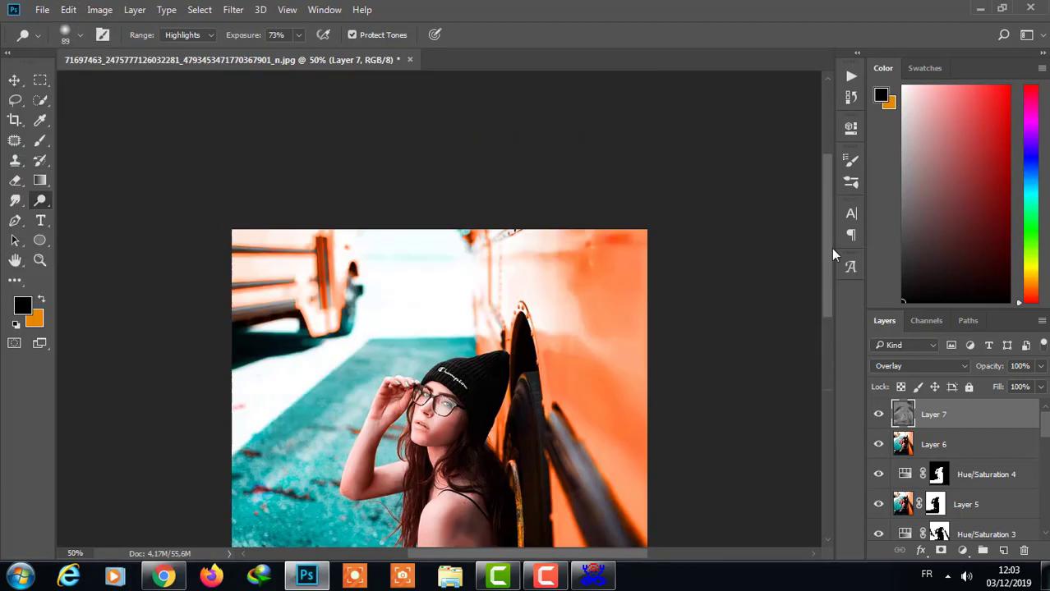
left_click_drag(826, 293, 826, 336)
left_click(66, 35)
left_click_drag(99, 87, 78, 87)
key("Return")
left_click_drag(522, 329, 520, 262)
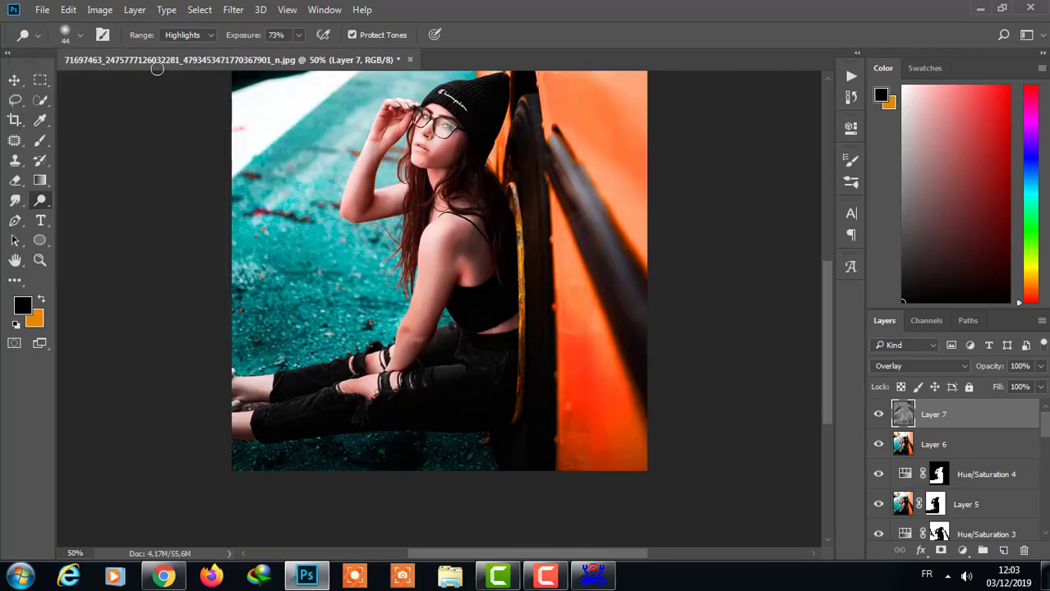
Step: Enlarge the dodge brush to 61 and zoom out to the whole image
left_click(66, 34)
left_click_drag(78, 87, 85, 87)
key("Return")
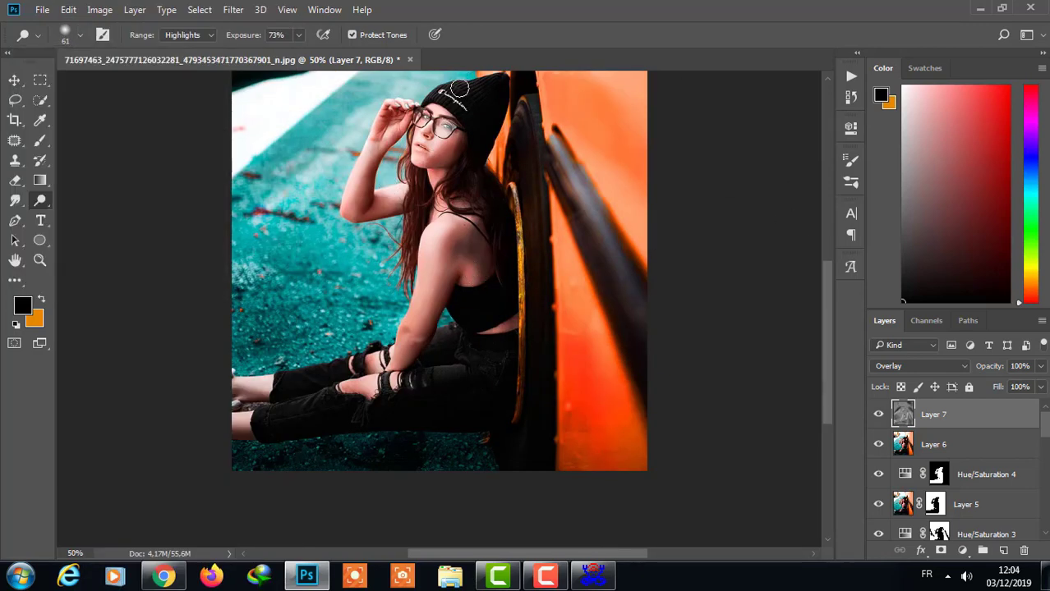
scroll(400, 129, "up", 3)
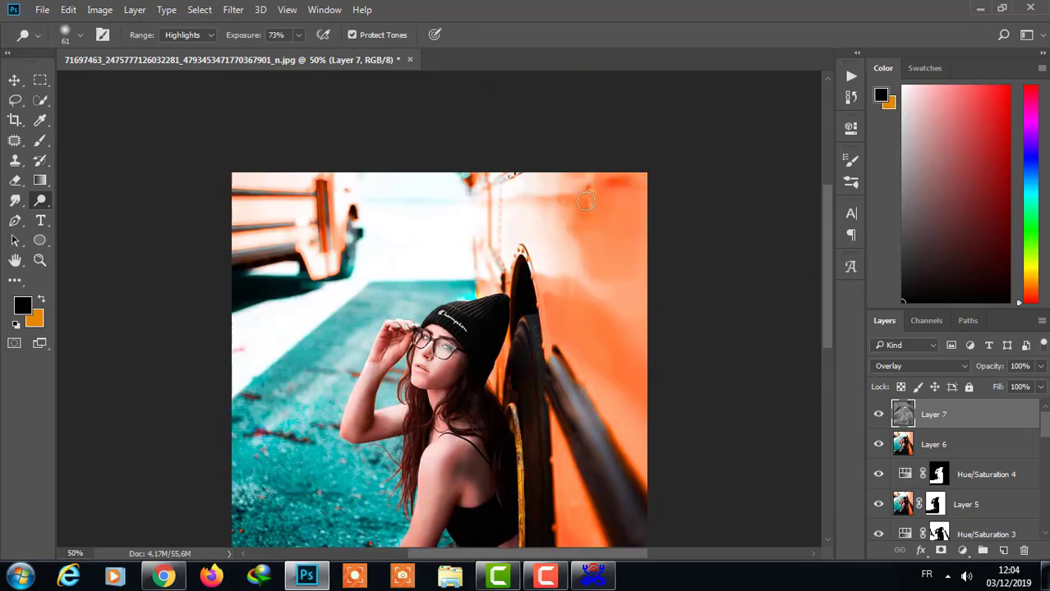
scroll(830, 387, "down", 3)
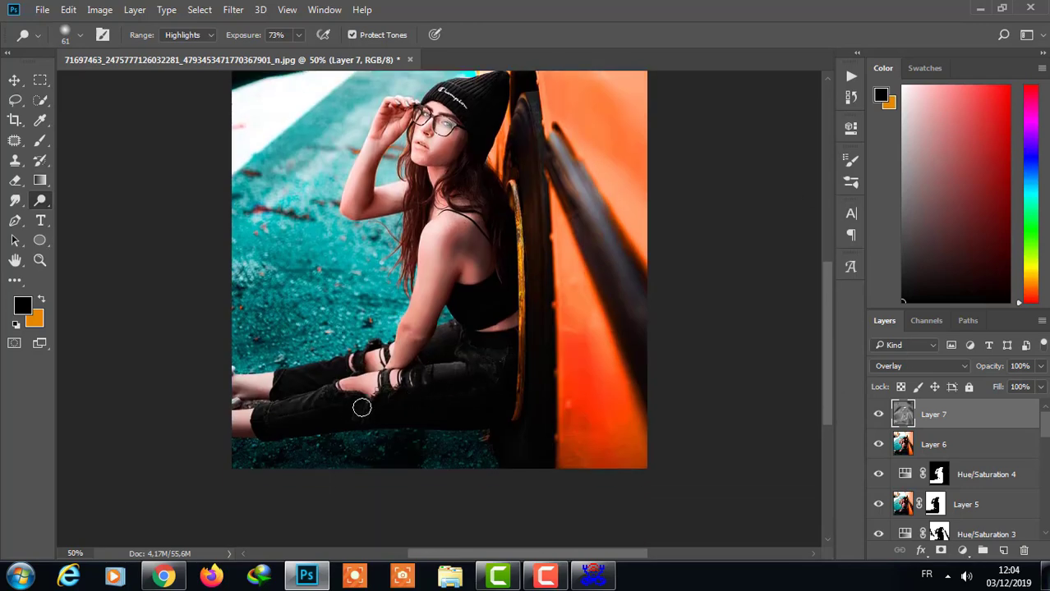
scroll(825, 243, "up", 3)
key("ctrl+minus")
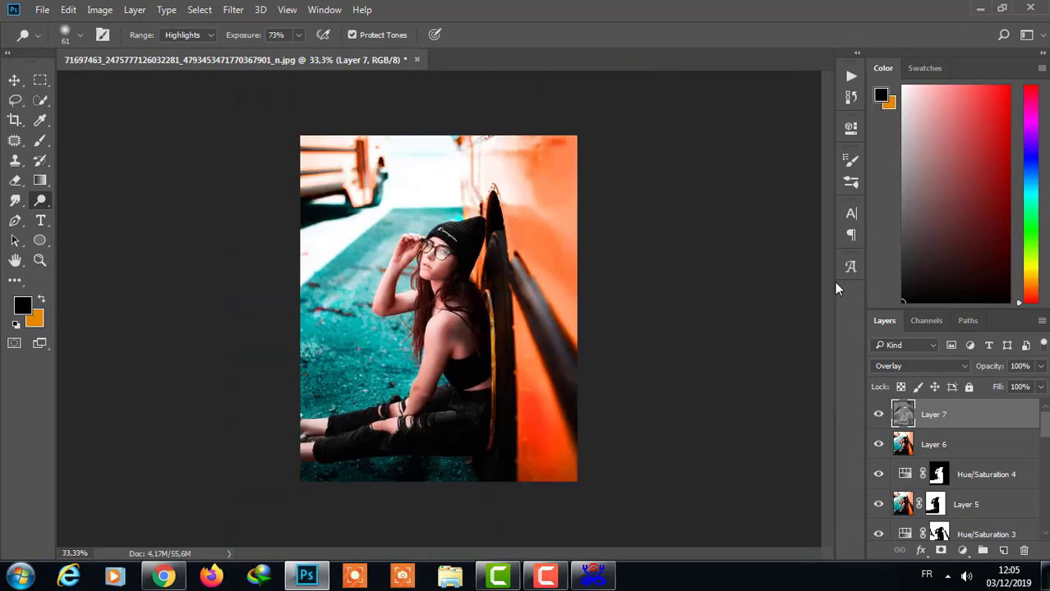
Step: Set Layer 7's opacity to 47%, leaving the Gaussian Blur for later
left_click(233, 9)
left_click(270, 129)
left_click(855, 94)
left_click(1040, 367)
left_click_drag(1036, 385, 998, 386)
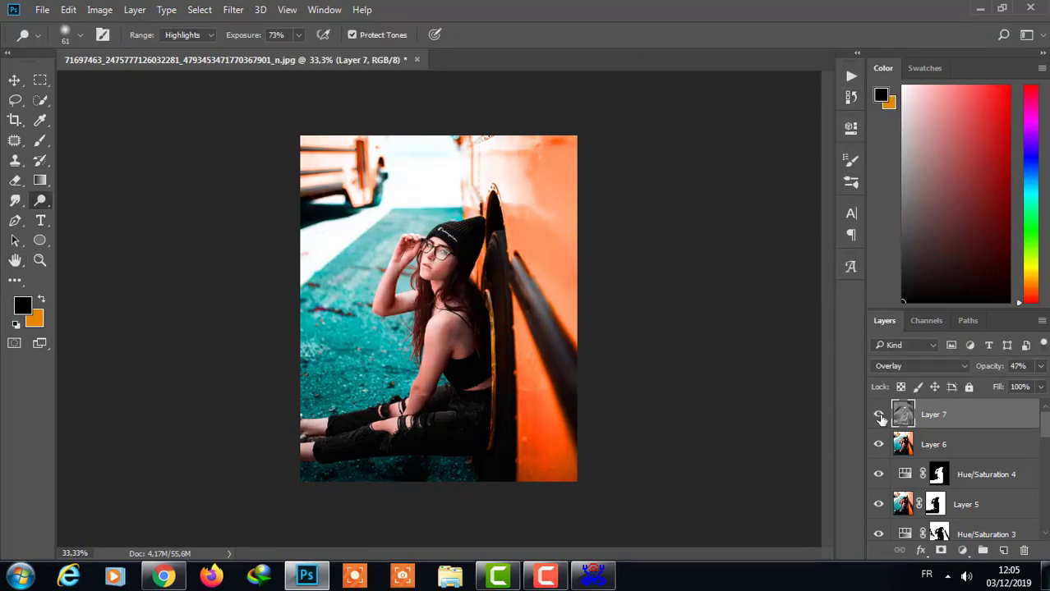
Step: Apply a Gaussian Blur of about 16.6 px radius to Layer 7
left_click(232, 9)
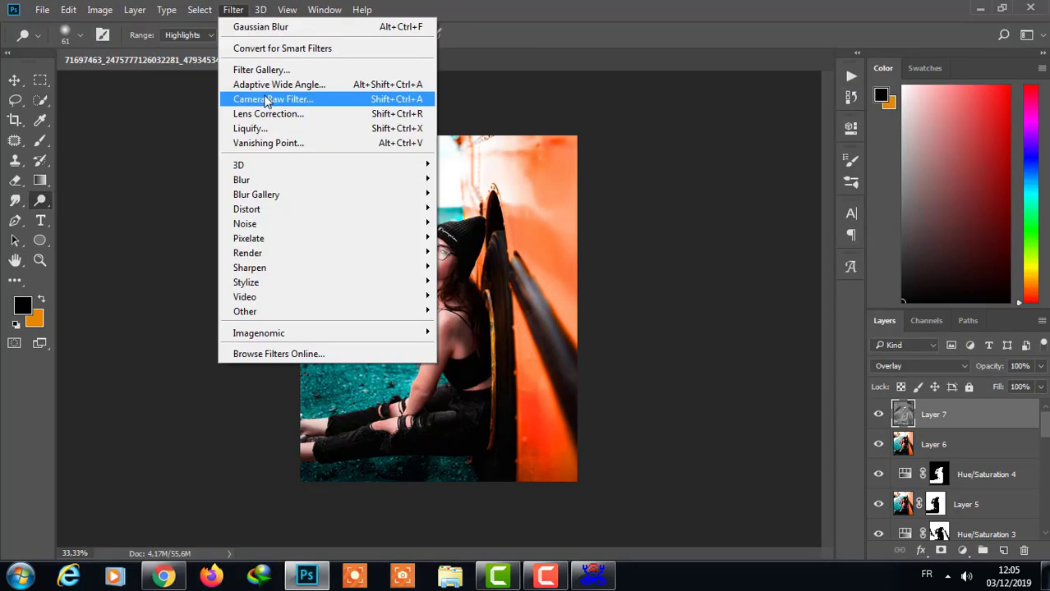
left_click(246, 18)
mouse_move(738, 301)
left_mouse_down()
mouse_move(693, 304)
mouse_move(722, 300)
left_mouse_up()
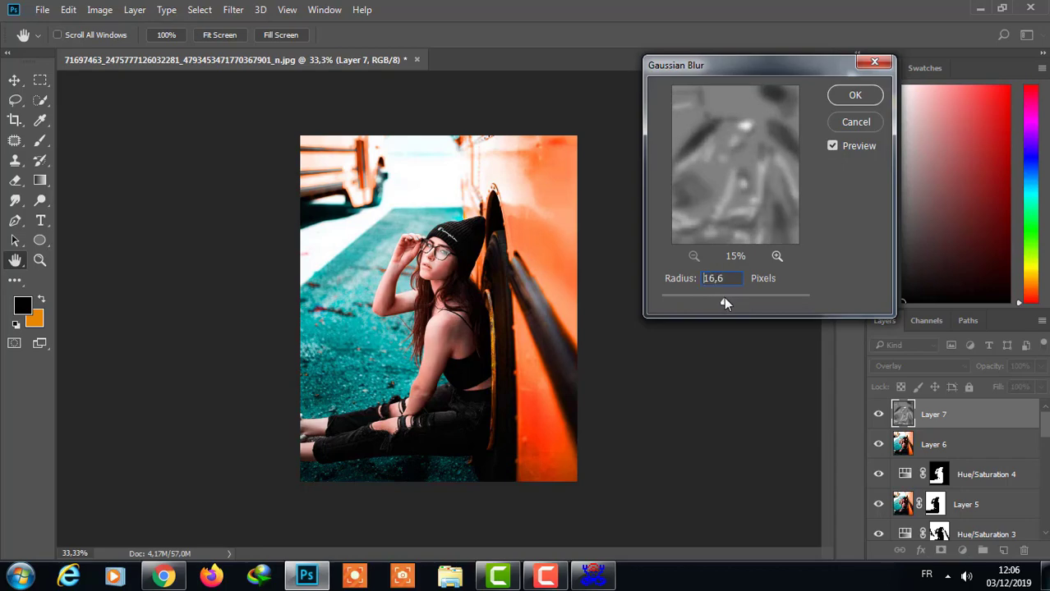
key("Return")
key("ctrl+plus")
key("ctrl+plus")
key("ctrl+plus")
Step: Invert the Curves 2 mask to black
scroll(276, 235, "up", 5)
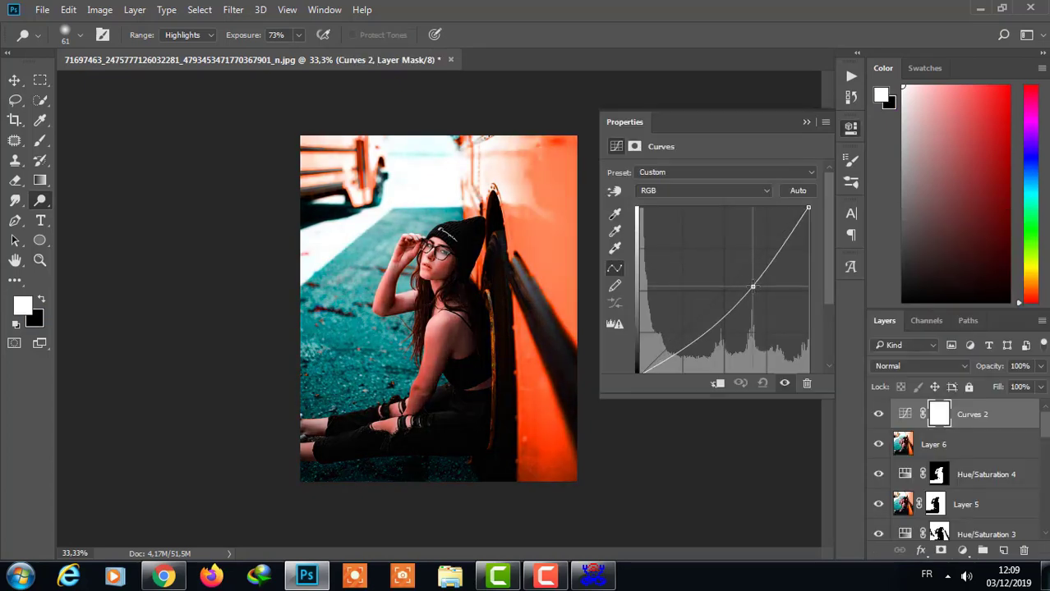
left_click(941, 414)
left_click(764, 342)
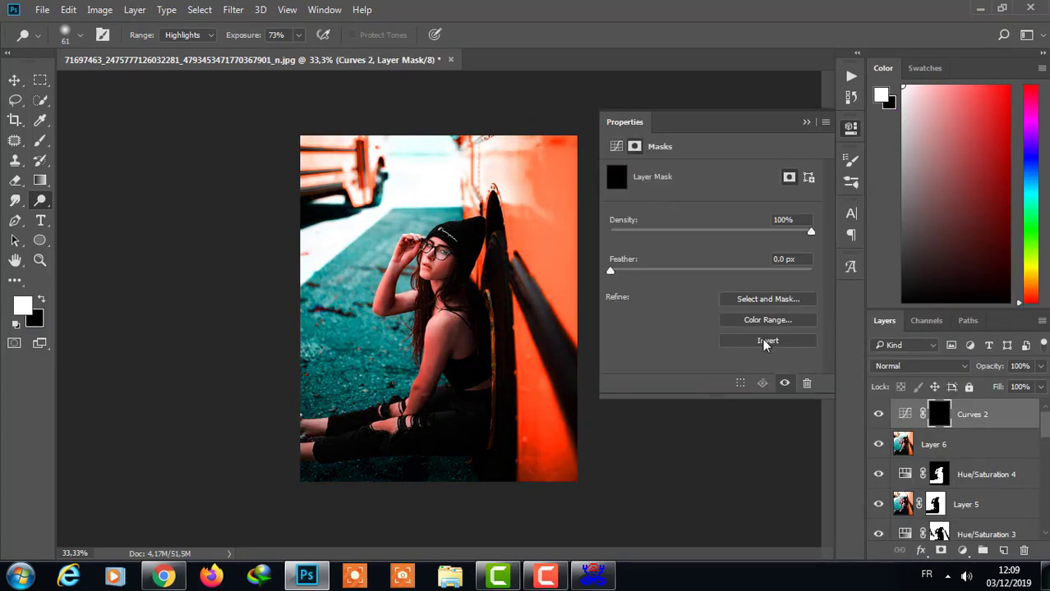
left_click(851, 127)
Step: Paint the darkening onto the teal ground with a white 72 px brush at 82% opacity
key("x")
key("x")
key("b")
left_click(80, 35)
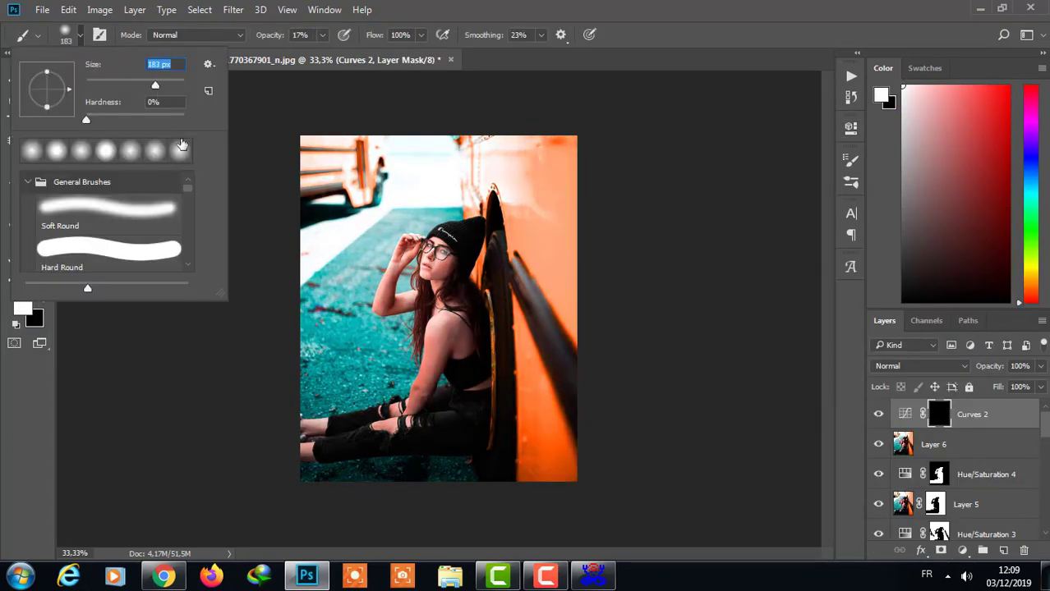
type("72")
key("ctrl+plus")
key("8")
key("2")
left_click_drag(362, 191, 317, 245)
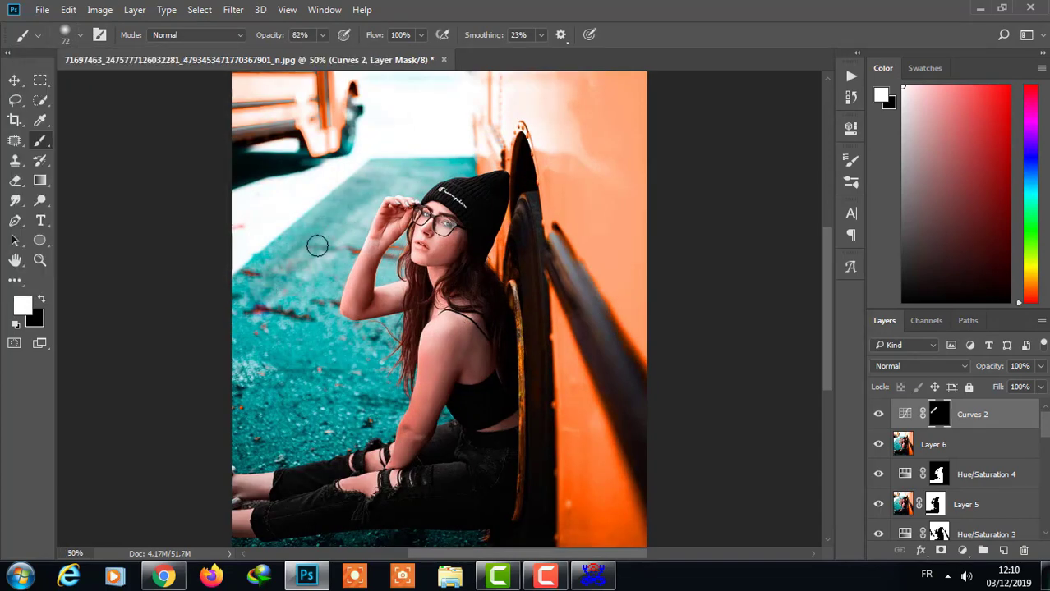
left_click_drag(246, 378, 312, 443)
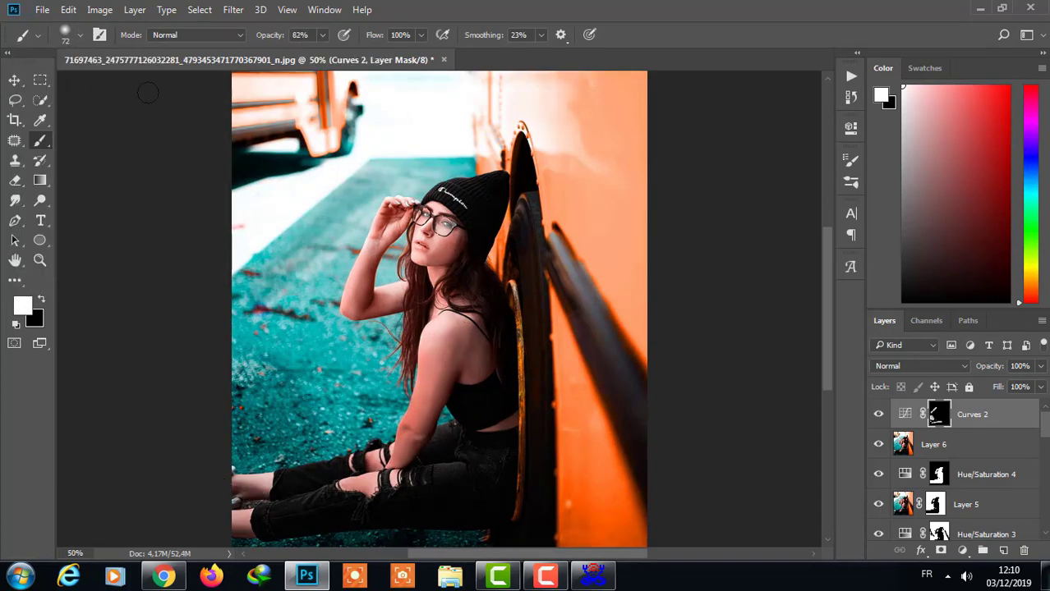
Step: Lower brush opacity to 18%, zoom in on the face, and resize the brush to 42
key("1")
key("8")
key("ctrl+plus")
key("ctrl+plus")
key("ctrl+plus")
scroll(819, 292, "up", 3)
left_click(66, 34)
type("15")
key("Return")
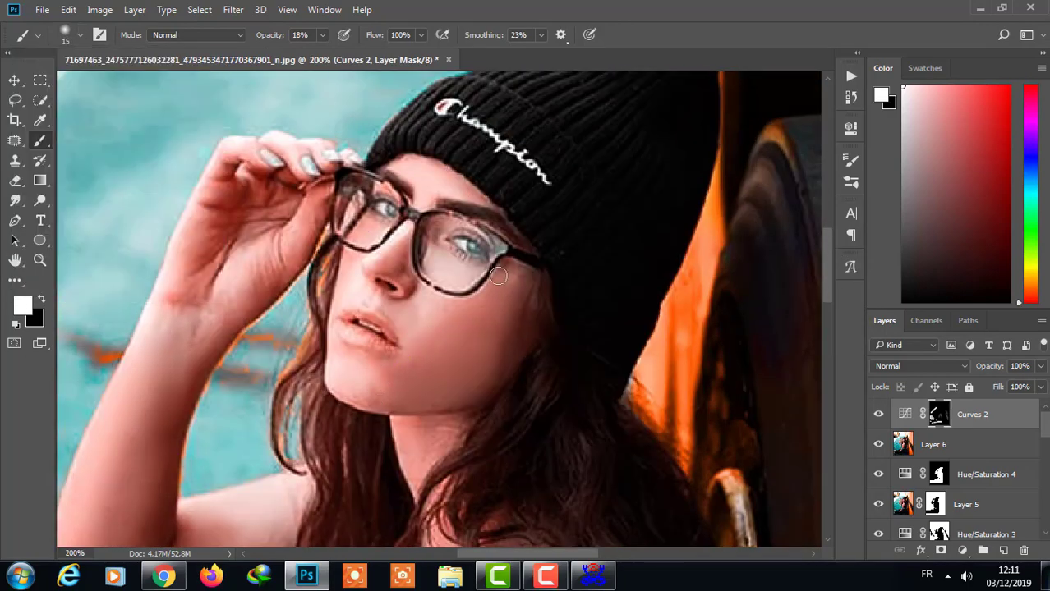
scroll(373, 405, "down", 5)
left_click(66, 34)
type("42")
key("Return")
Step: Zoom out to the whole image and set the brush to 80 px
scroll(188, 140, "down", 5)
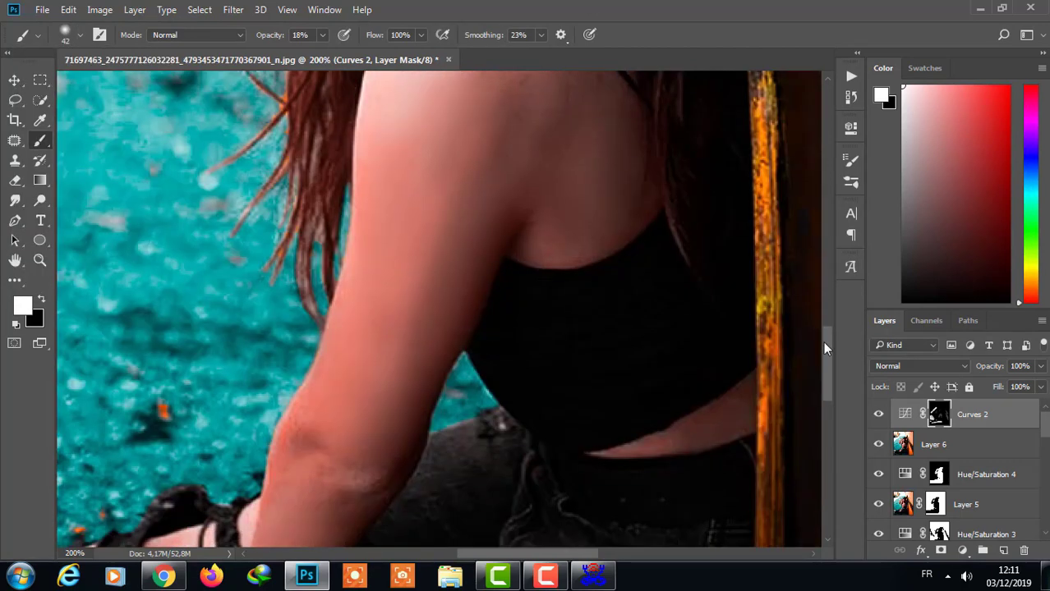
scroll(830, 382, "down", 5)
key("ctrl+minus")
key("ctrl+minus")
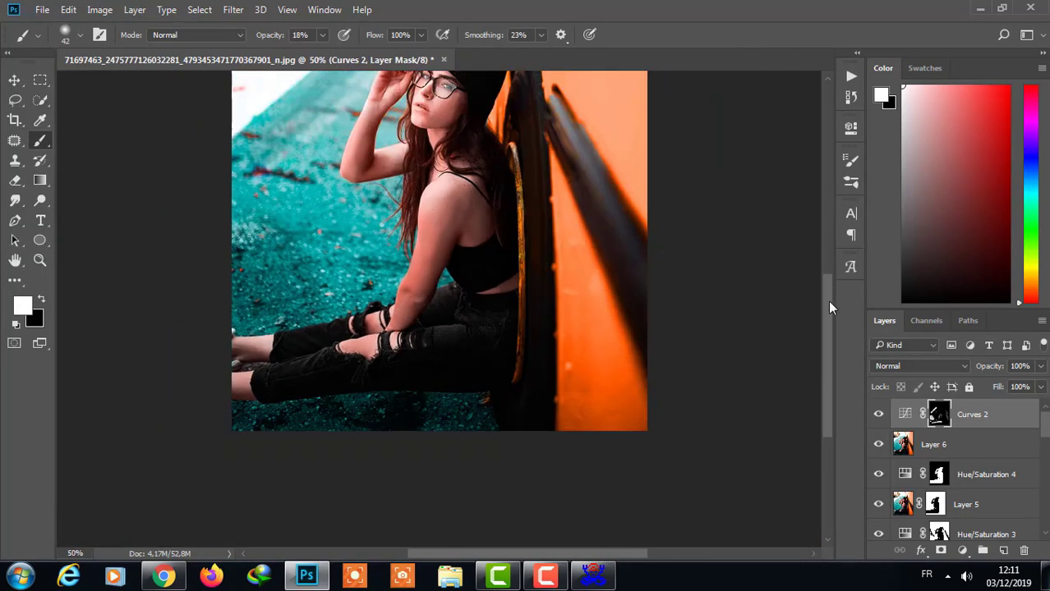
scroll(830, 307, "up", 3)
left_click(66, 35)
type("80")
key("Return")
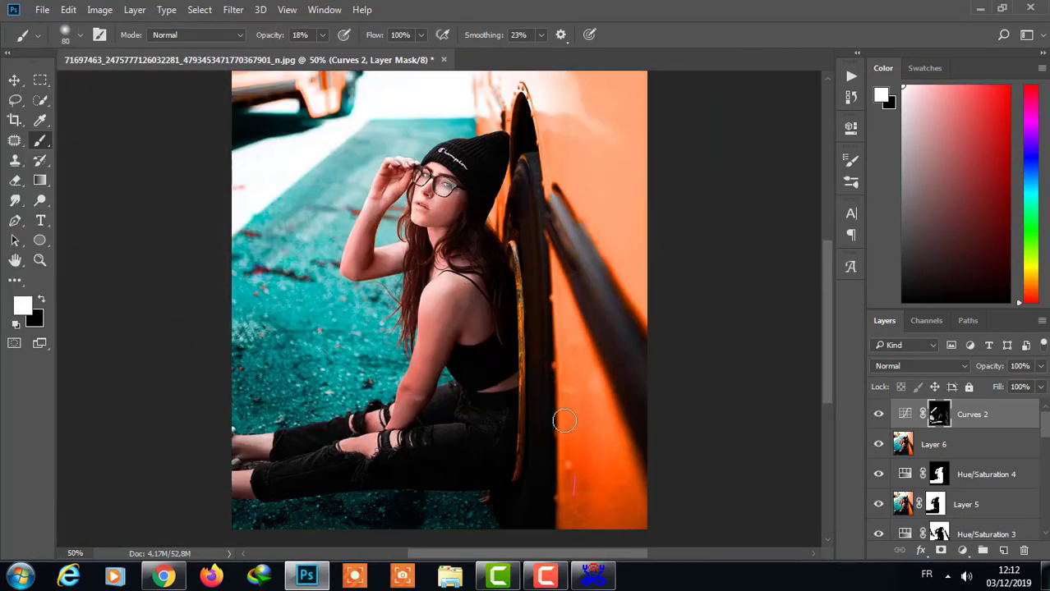
Step: Switch to a 21 px brush at 17% opacity
scroll(738, 291, "up", 3)
left_click_drag(322, 34, 340, 58)
scroll(340, 164, "down", 4)
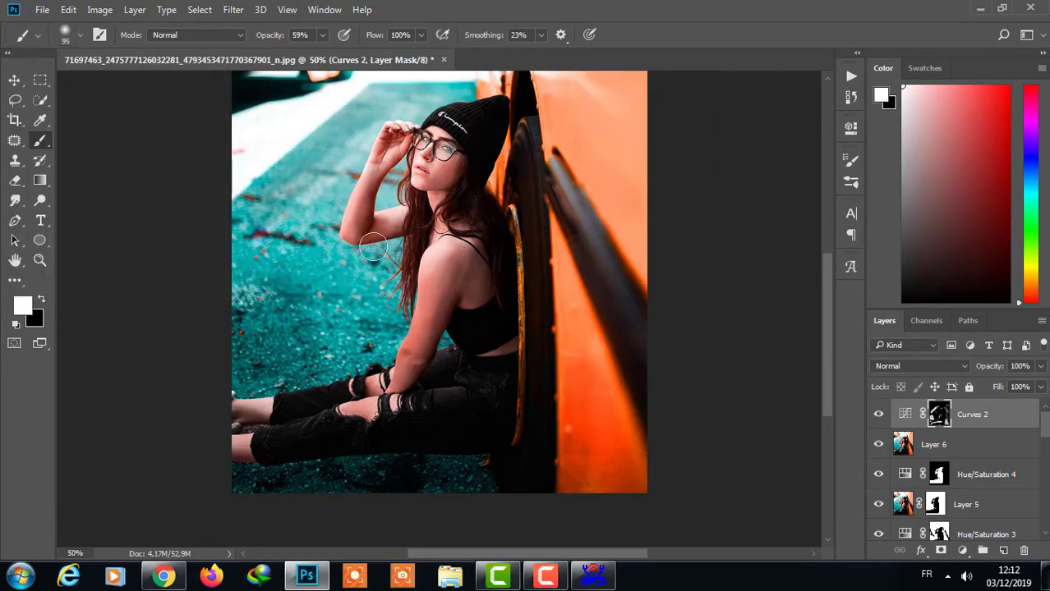
scroll(490, 420, "up", 3)
left_click(66, 34)
type("21")
key("Return")
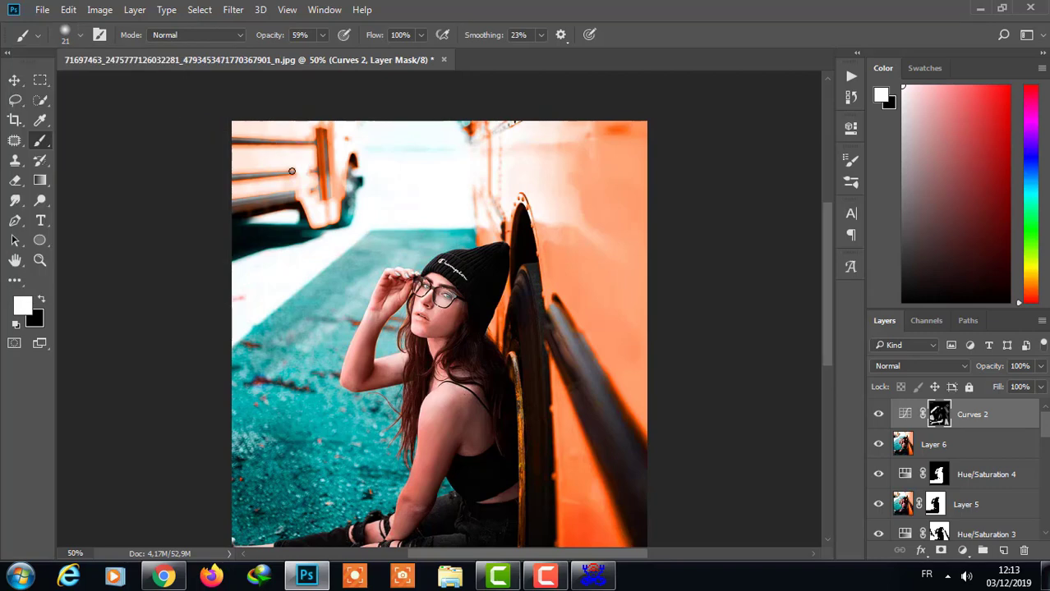
key("1")
key("7")
Step: Try brush opacities of 51% and 17%, settling on 67%
scroll(465, 287, "up", 5)
key("5")
key("1")
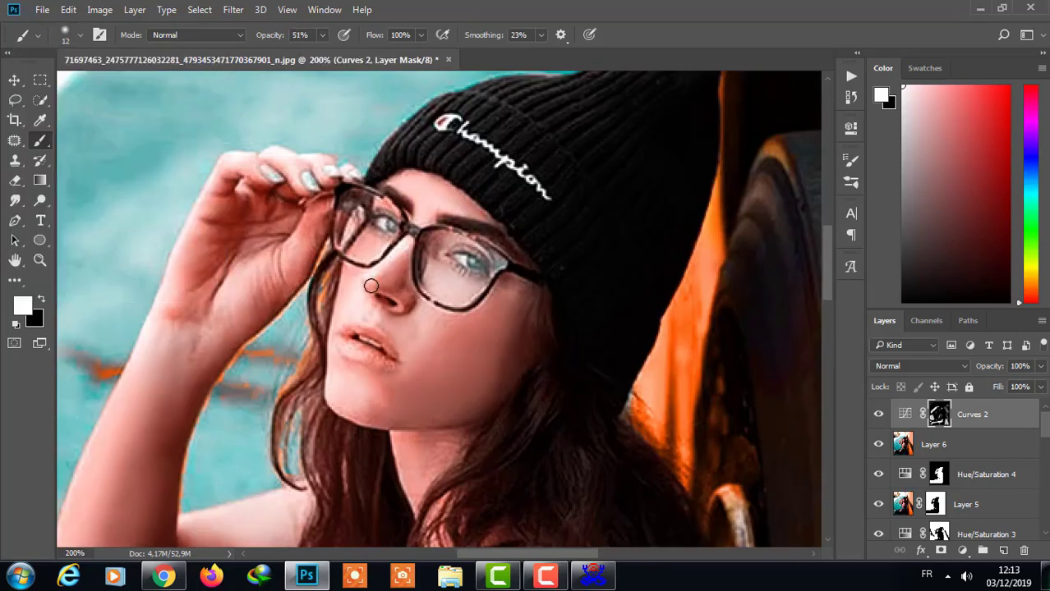
key("1")
key("7")
scroll(493, 265, "down", 5)
key("6")
key("7")
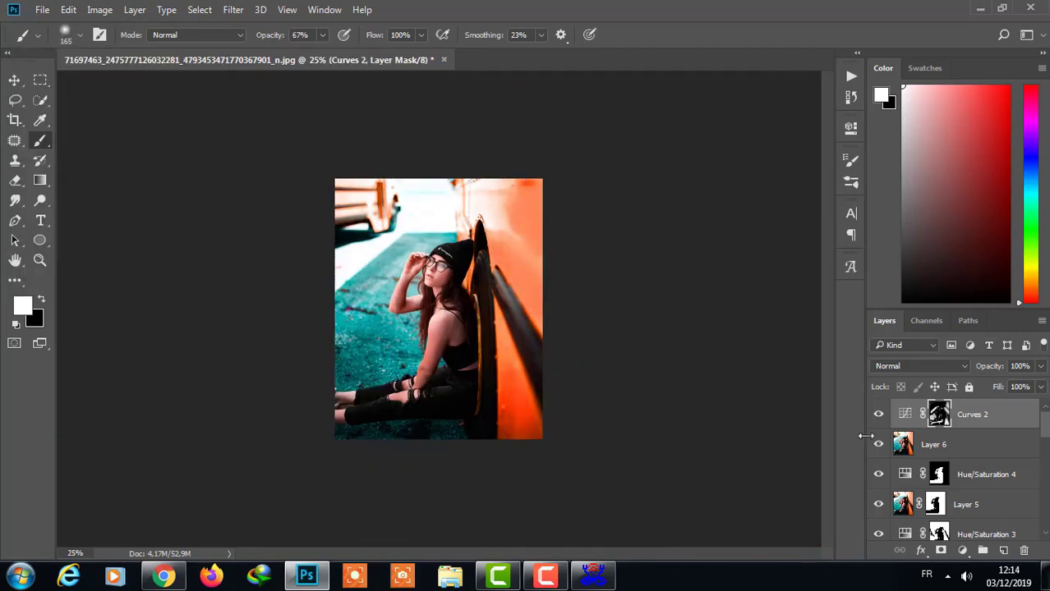
Step: Add a brightening Curves 3 adjustment layer and invert its mask to black
left_click(962, 551)
left_click(966, 318)
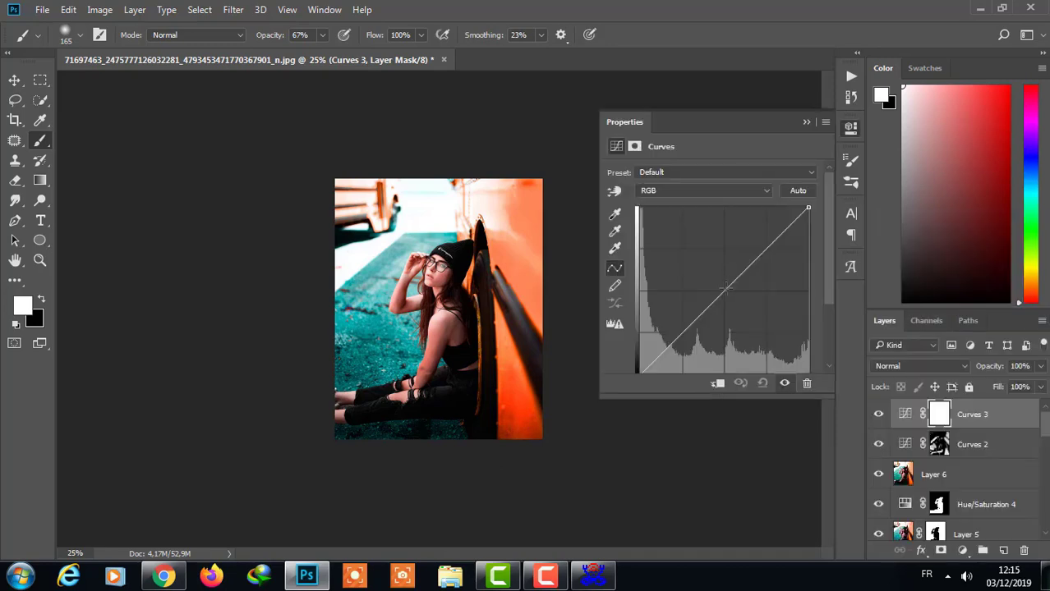
left_click_drag(700, 300, 701, 280)
left_click(634, 147)
key("ctrl+i")
Step: Adjust the brush, trying opacities of 24%, 10% and then 95%
scroll(437, 276, "up", 3)
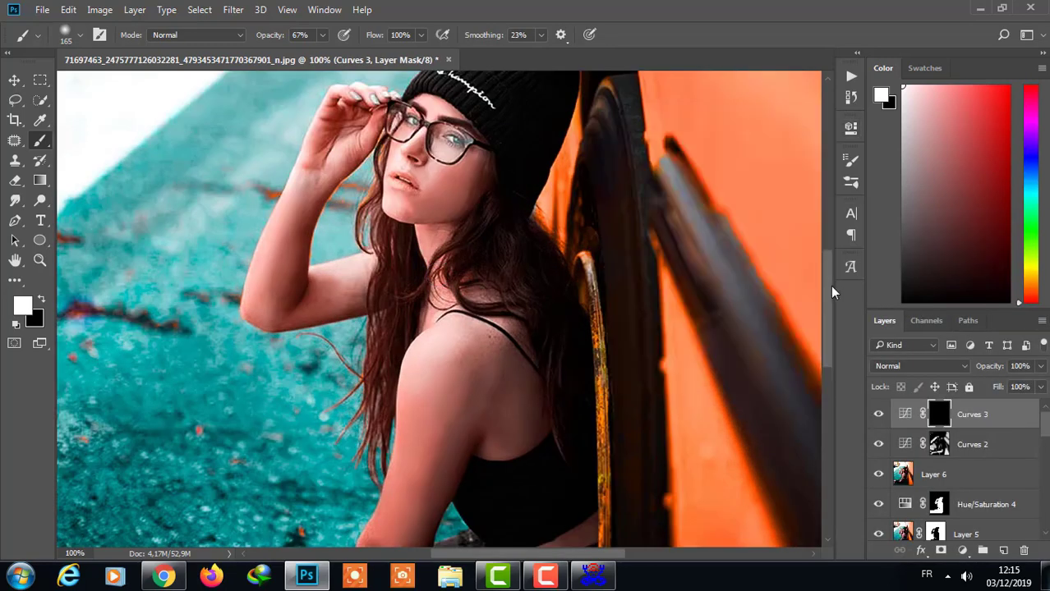
scroll(437, 276, "up", 2)
left_click(37, 34)
key("Return")
key("2")
key("4")
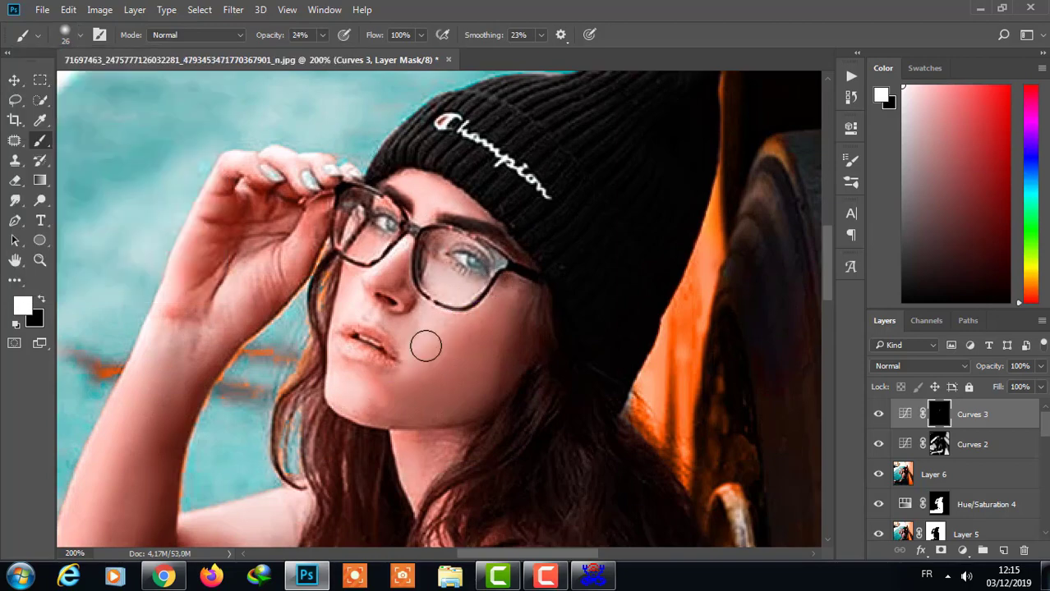
key("1")
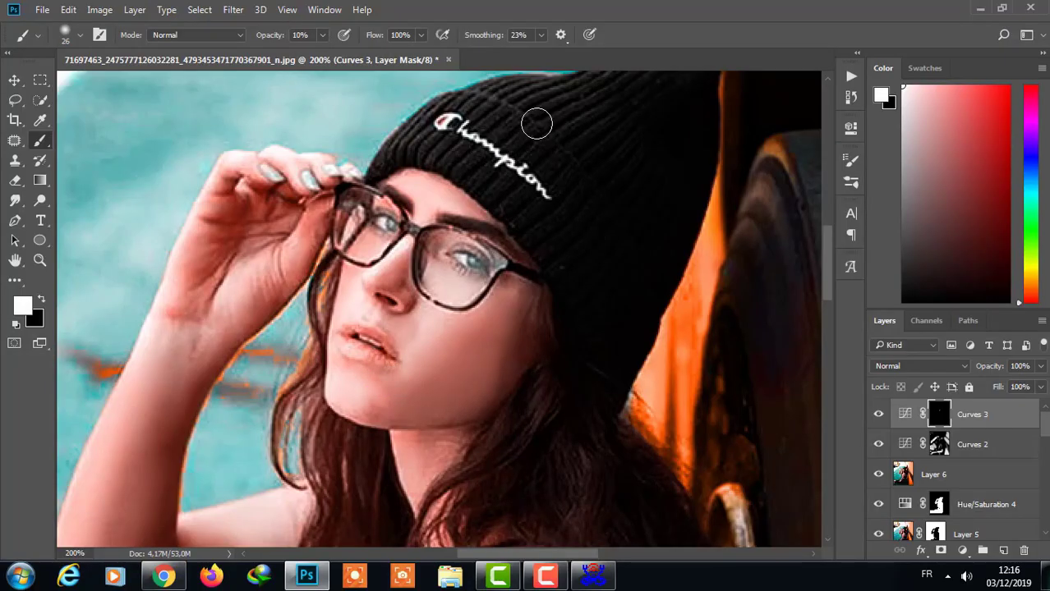
scroll(567, 164, "up", 3)
key("9")
key("5")
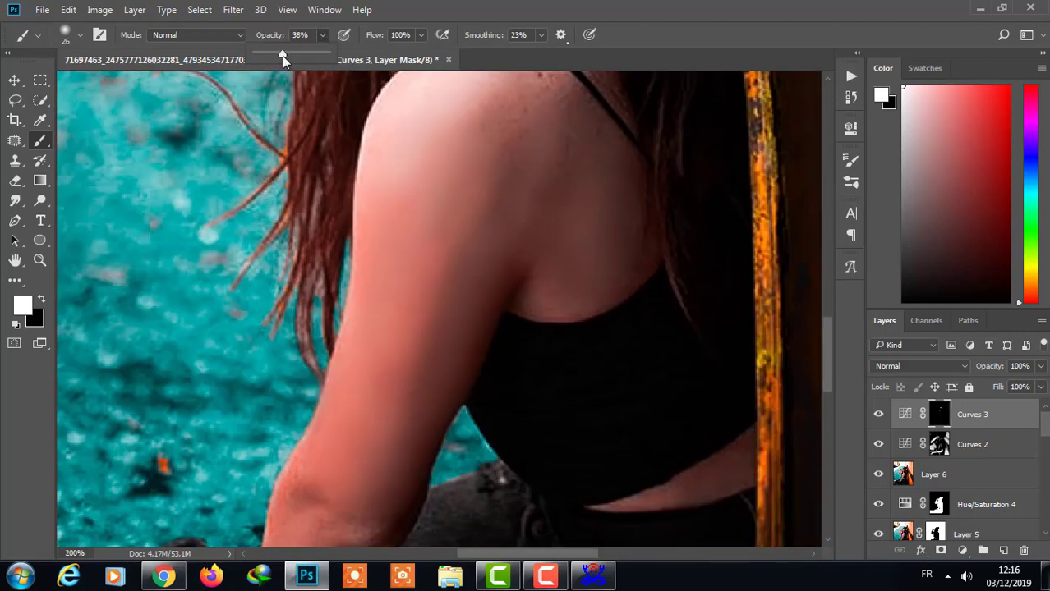
Step: Faintly brighten the girl's arm with a 62 px brush at 22% opacity
right_click(328, 210)
key("Return")
key("3")
key("8")
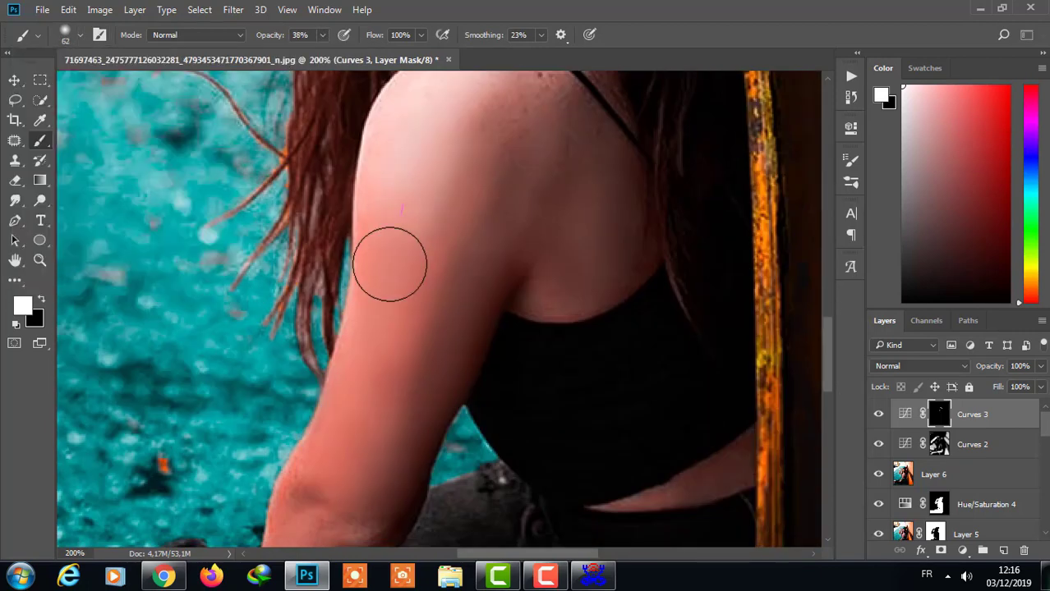
left_click_drag(390, 263, 328, 500)
key("ctrl+z")
key("2")
key("2")
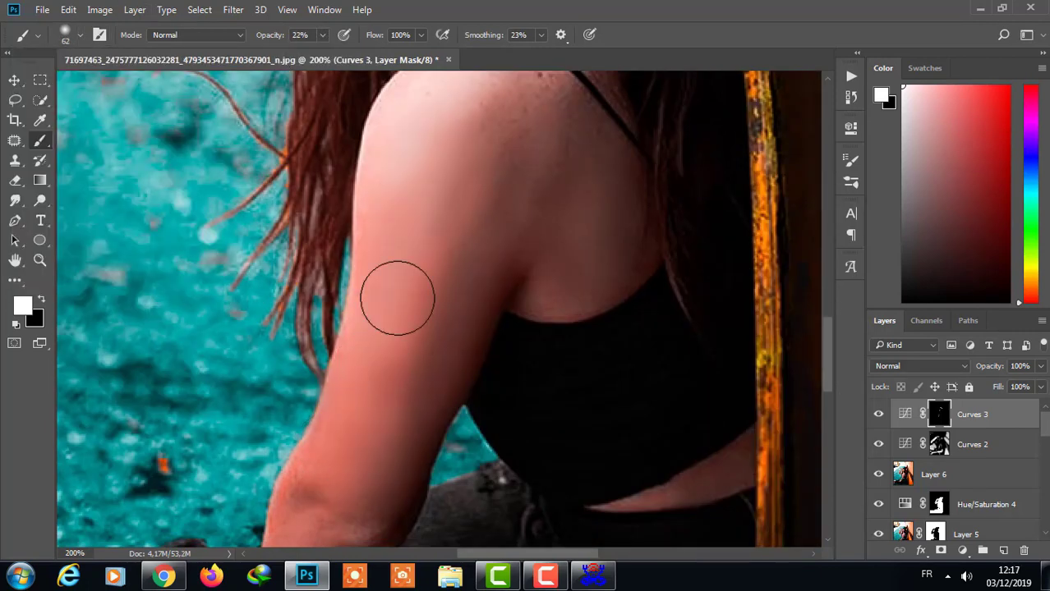
left_click_drag(396, 298, 345, 484)
Step: Zoom out to the whole photo, enlarge the brush to 89 px, and swap to black
scroll(563, 282, "down", 5)
key("ctrl+minus")
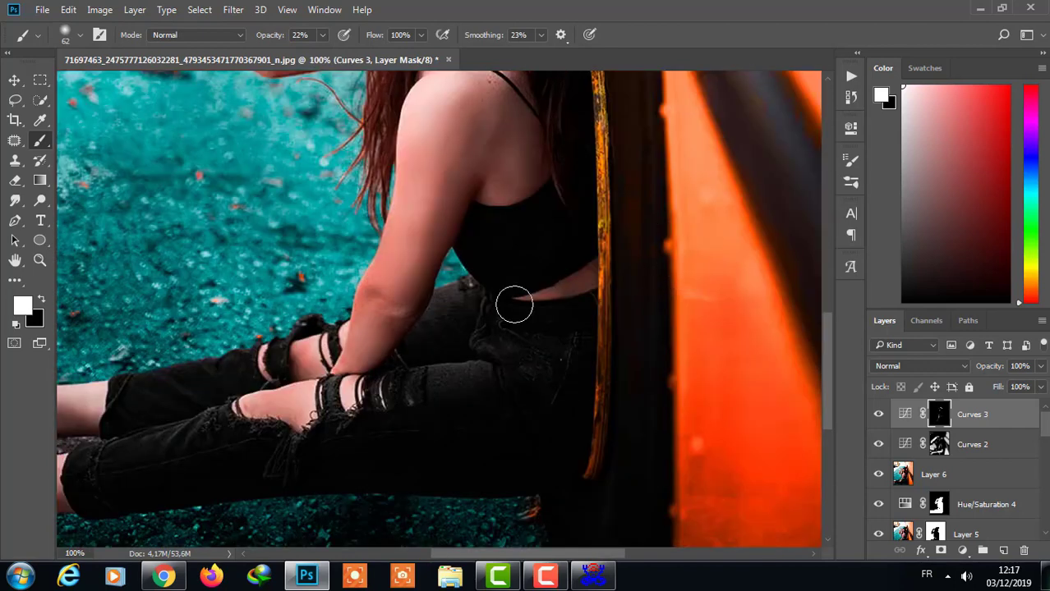
scroll(603, 196, "left", 4)
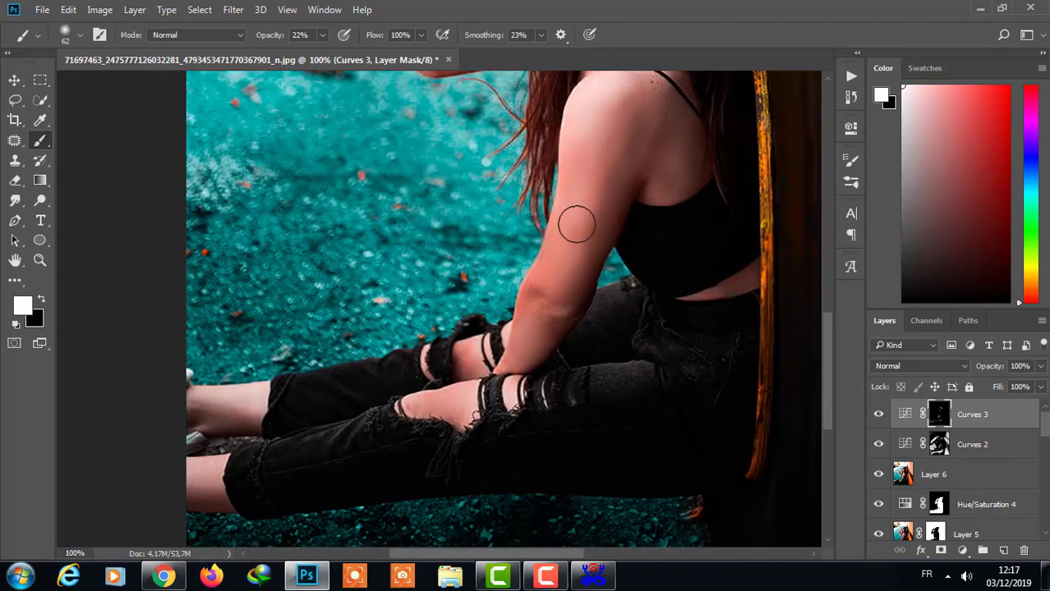
scroll(576, 225, "up", 10)
scroll(825, 257, "up", 5)
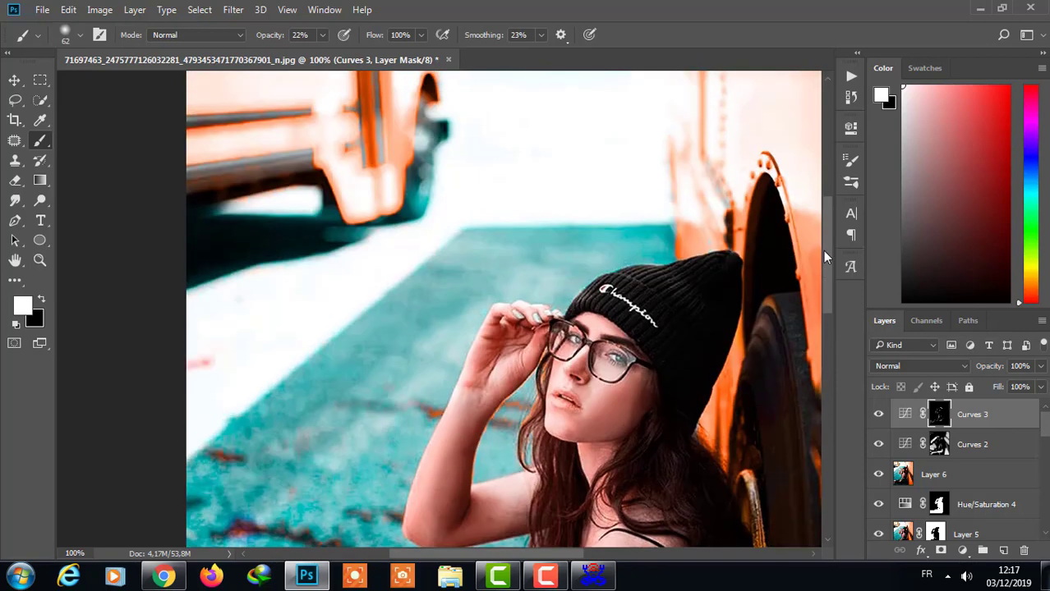
key("ctrl+minus")
scroll(614, 335, "down", 3)
left_click(66, 35)
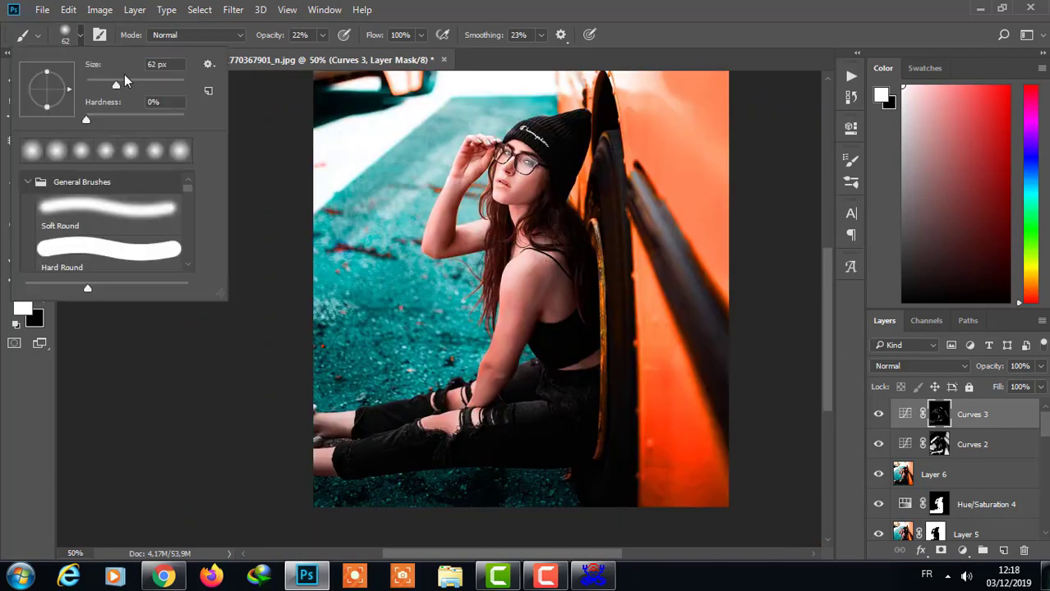
left_click_drag(116, 84, 125, 84)
left_click(434, 293)
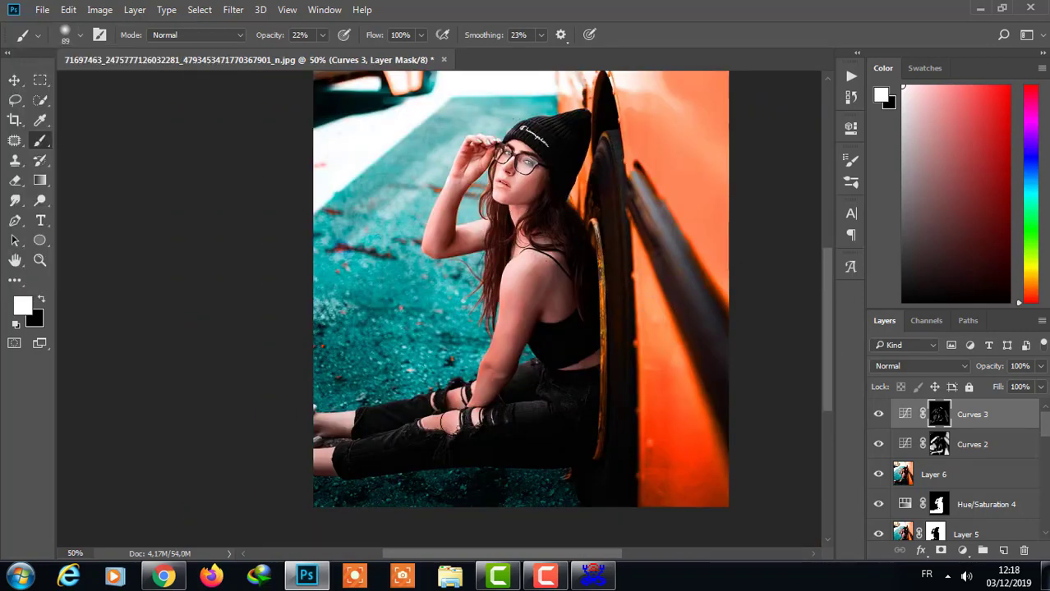
key("x")
key("ctrl+minus")
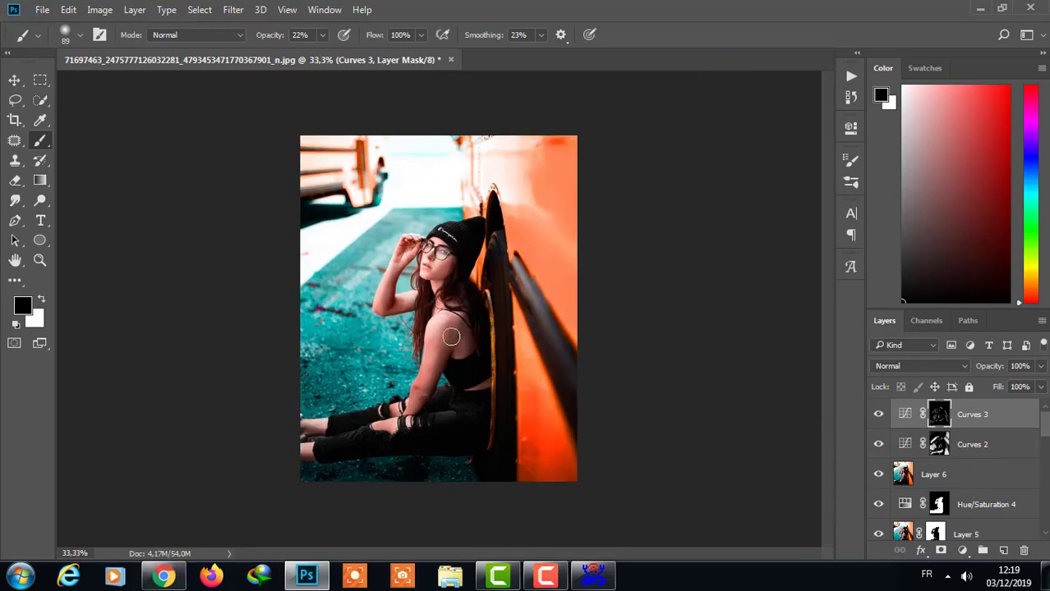
Step: Stamp visible layers, then add a new layer filled with 50% grey in Overlay mode
key("ctrl+alt+shift+e")
key("ctrl+shift+n")
key("shift+BackSpace")
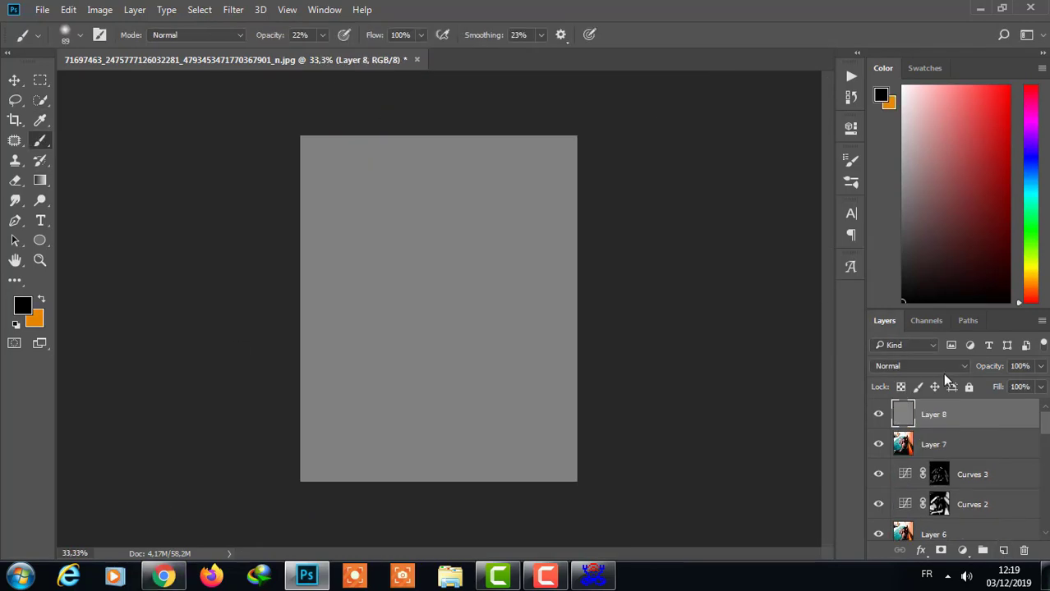
key("shift+alt+o")
key("ctrl+plus")
left_click(80, 35)
Step: Dodge the forearm at 51% exposure, then set the brush to 15 px
left_click(39, 200)
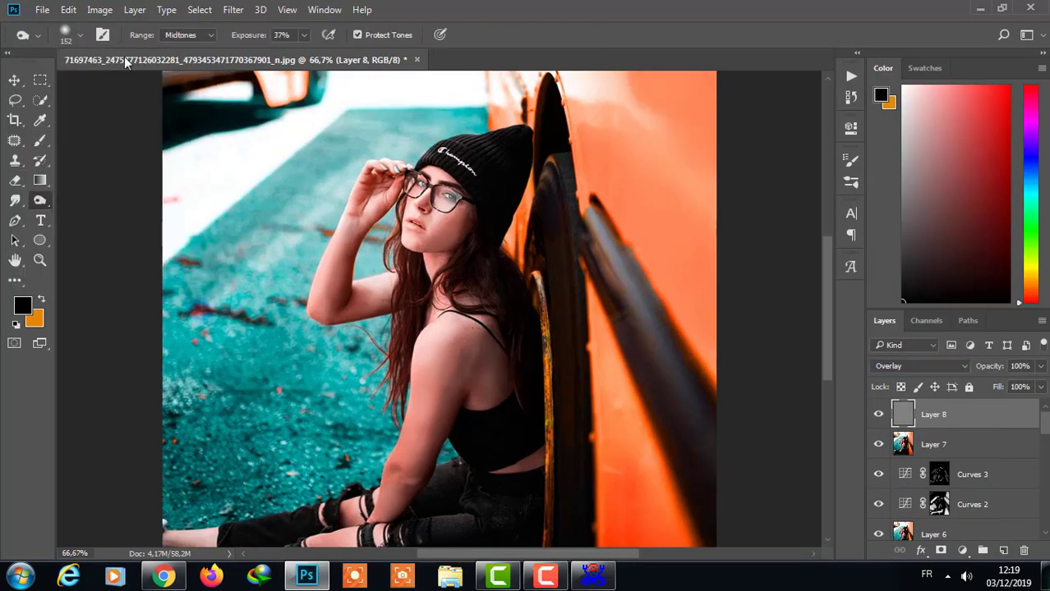
left_click_drag(465, 368, 411, 474)
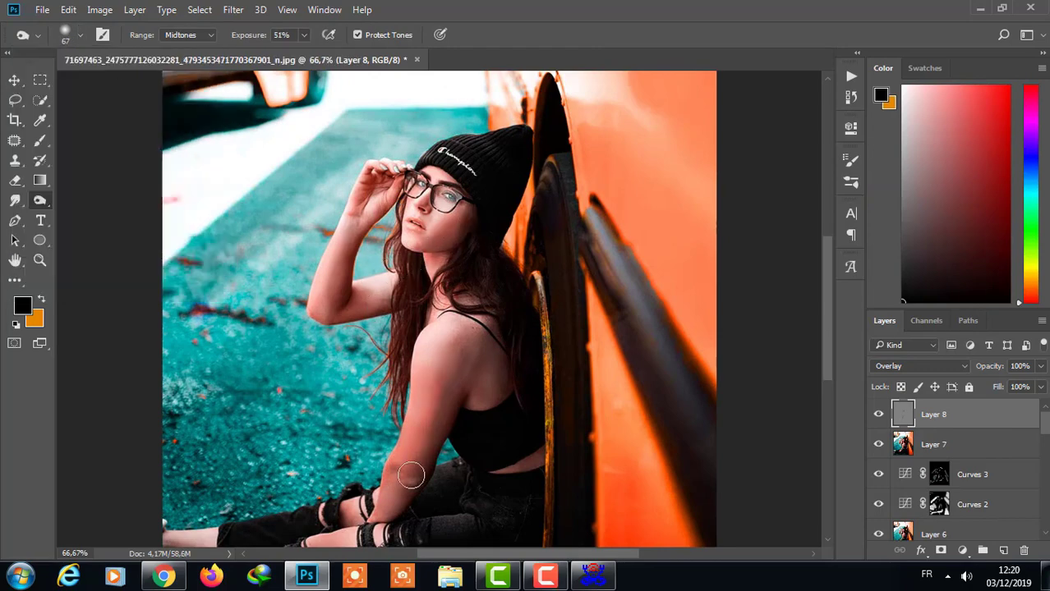
key("ctrl+plus")
key("ctrl+plus")
left_click(79, 34)
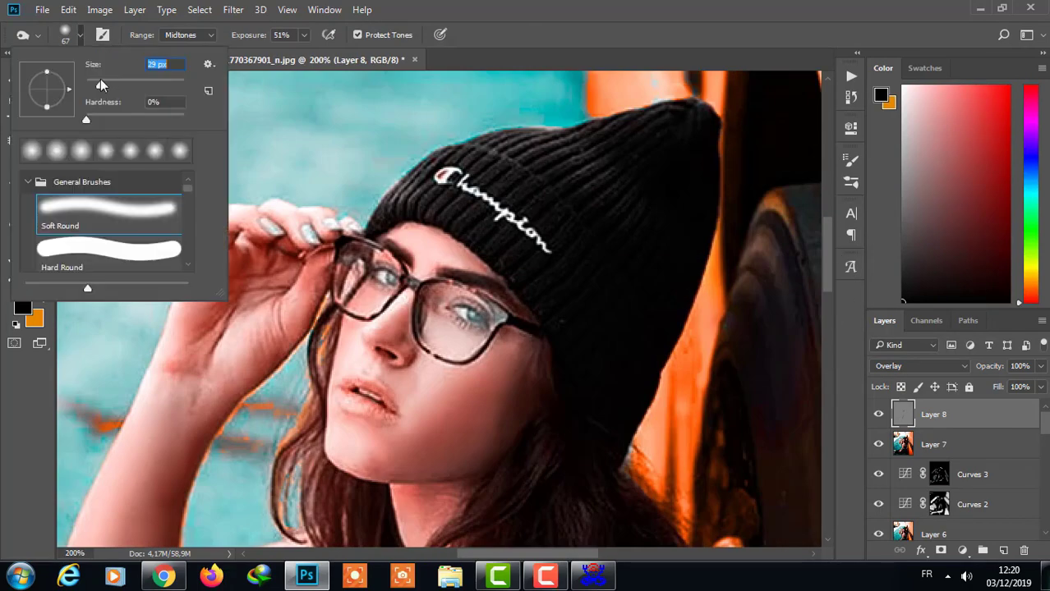
type("15")
key("Return")
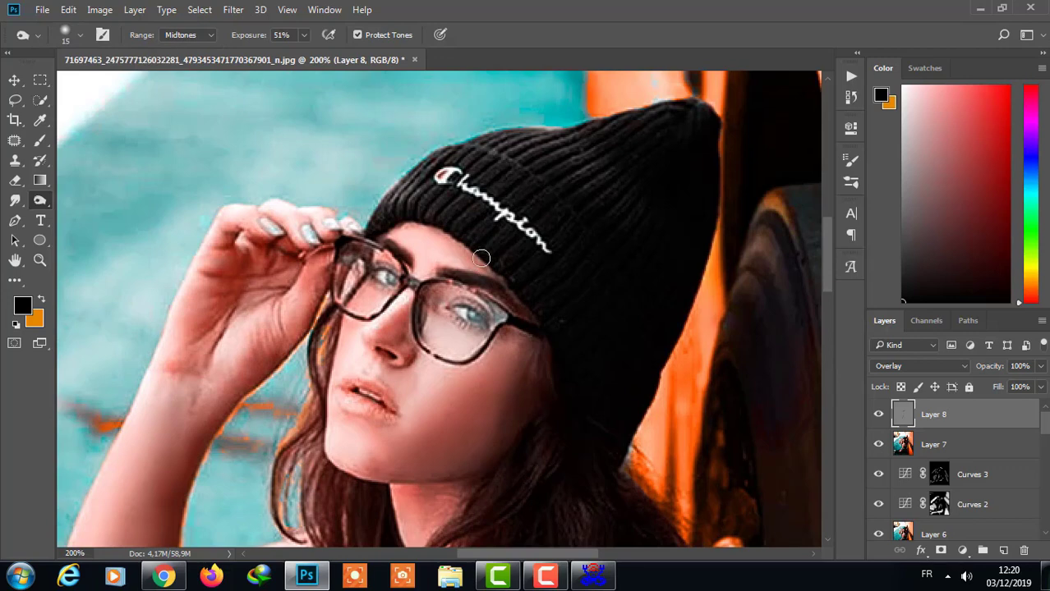
Step: Dodge the face at 23% exposure with a 17 px brush
key("2")
key("3")
left_click(80, 34)
type("17")
key("Return")
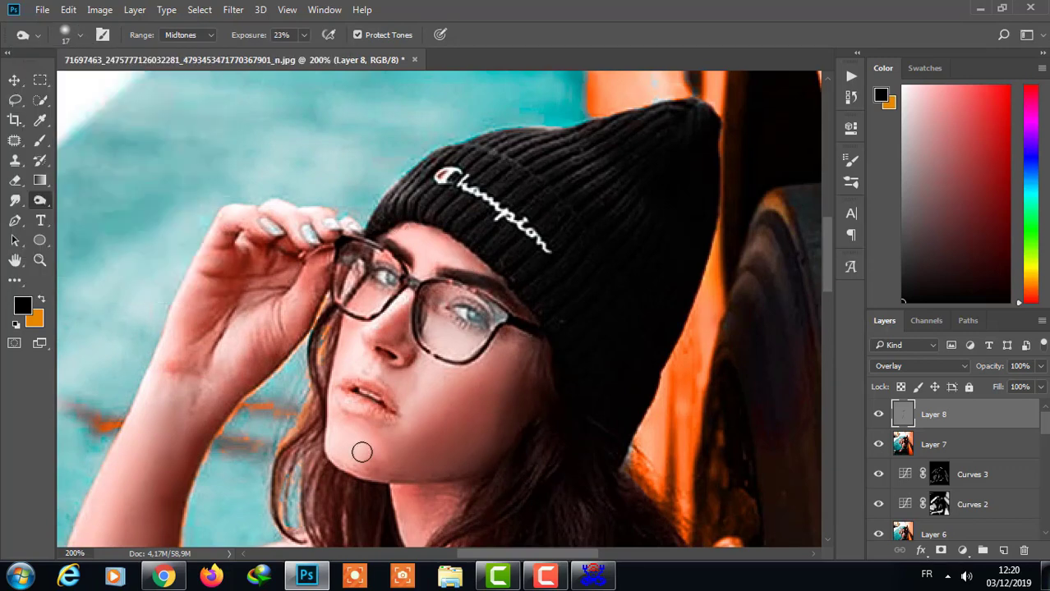
key("ctrl+minus")
key("ctrl+minus")
key("ctrl+minus")
key("ctrl+minus")
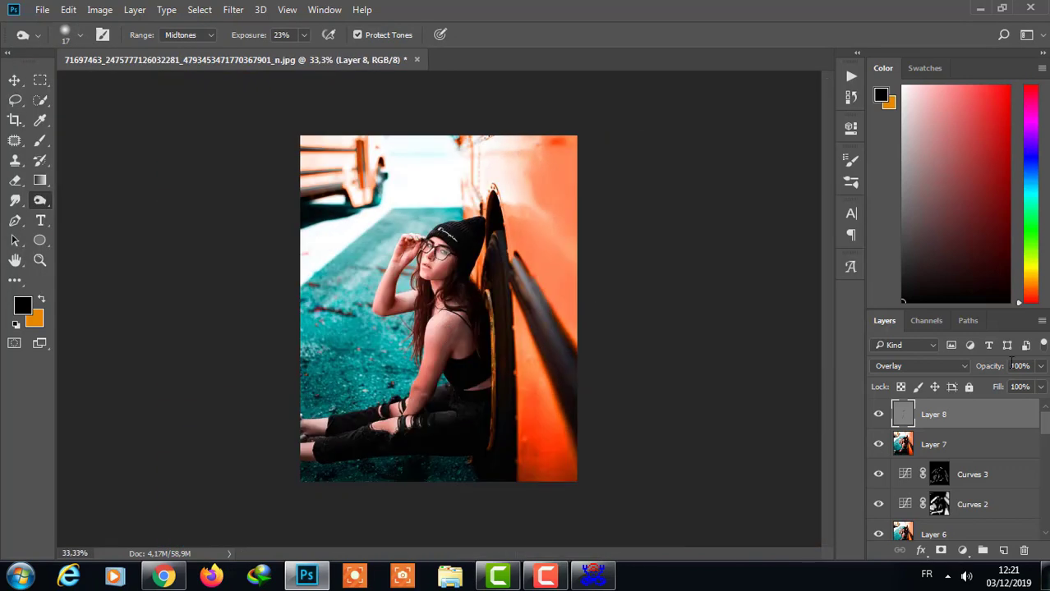
Step: Stamp the visible layers again and duplicate the result as skin layers
key("ctrl+plus")
key("ctrl+plus")
key("ctrl+plus")
key("ctrl+plus")
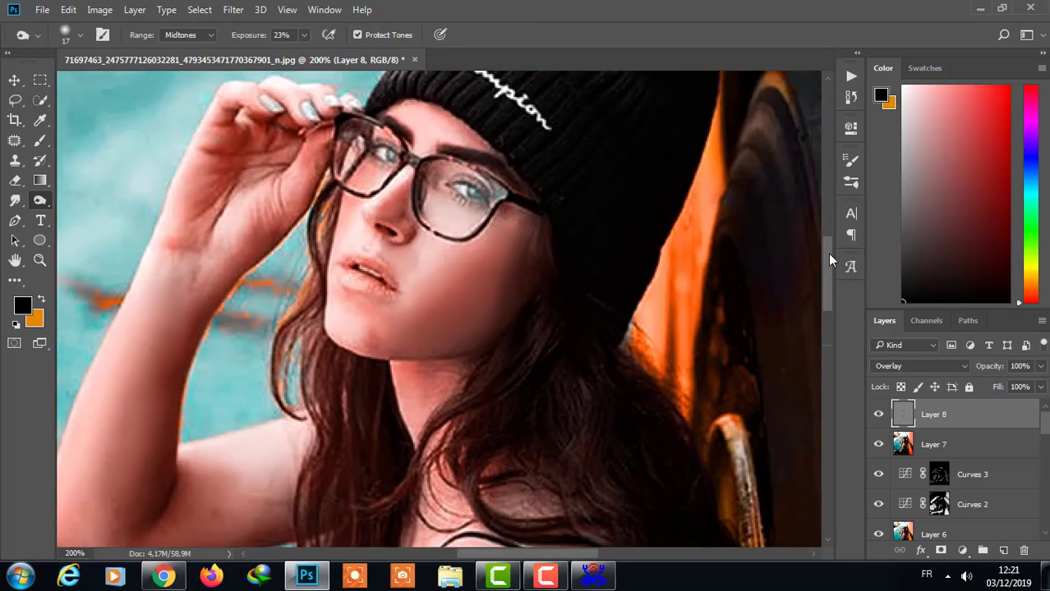
scroll(827, 253, "up", 1)
key("ctrl+shift+alt+e")
key("ctrl+j")
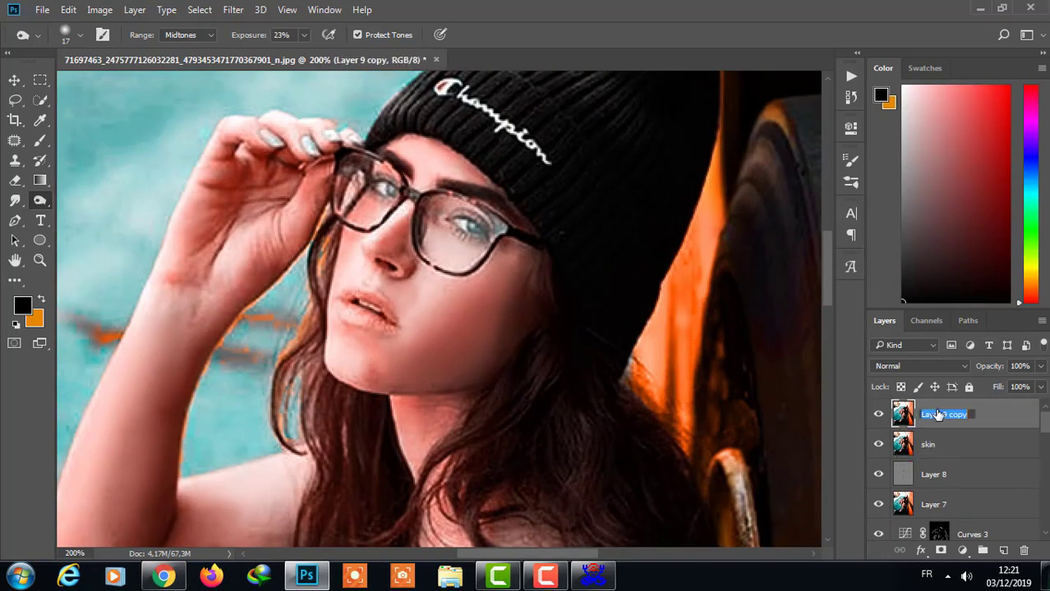
Step: Gaussian-blur the skin layer until skin detail disappears
left_click(233, 9)
left_click(485, 337)
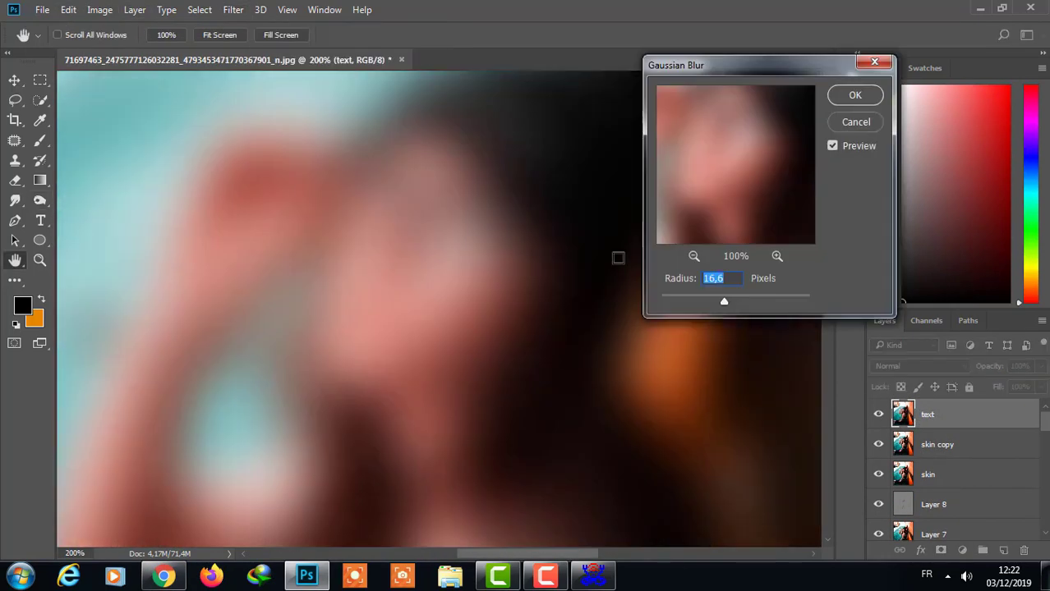
left_click_drag(722, 299, 663, 303)
key("Return")
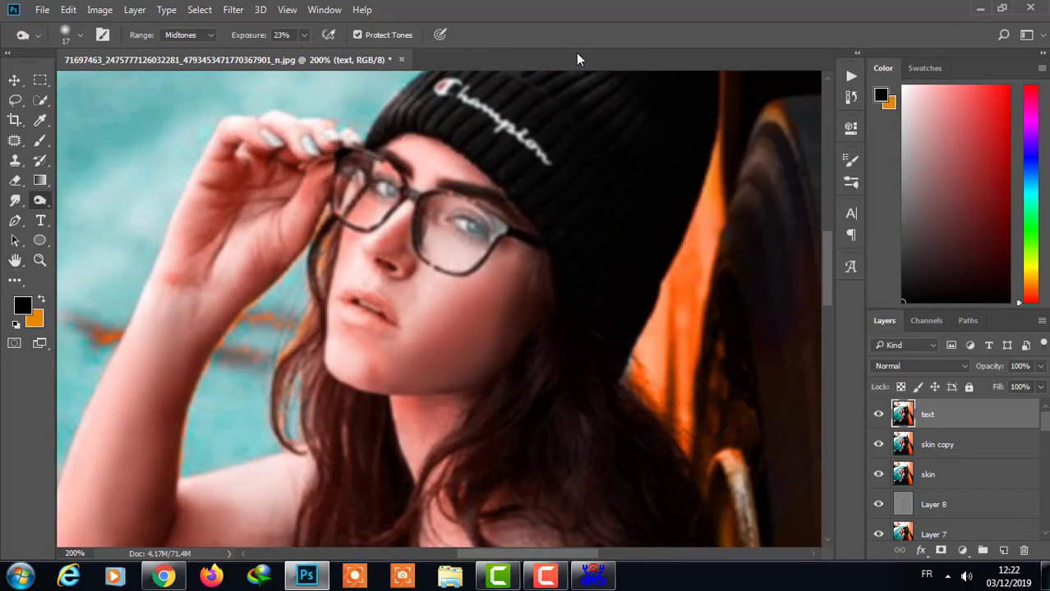
Step: Apply Image from skin copy to extract texture, blended as Soft Light
left_click(99, 9)
left_click(189, 225)
left_click(694, 201)
left_click(840, 189)
left_click(920, 366)
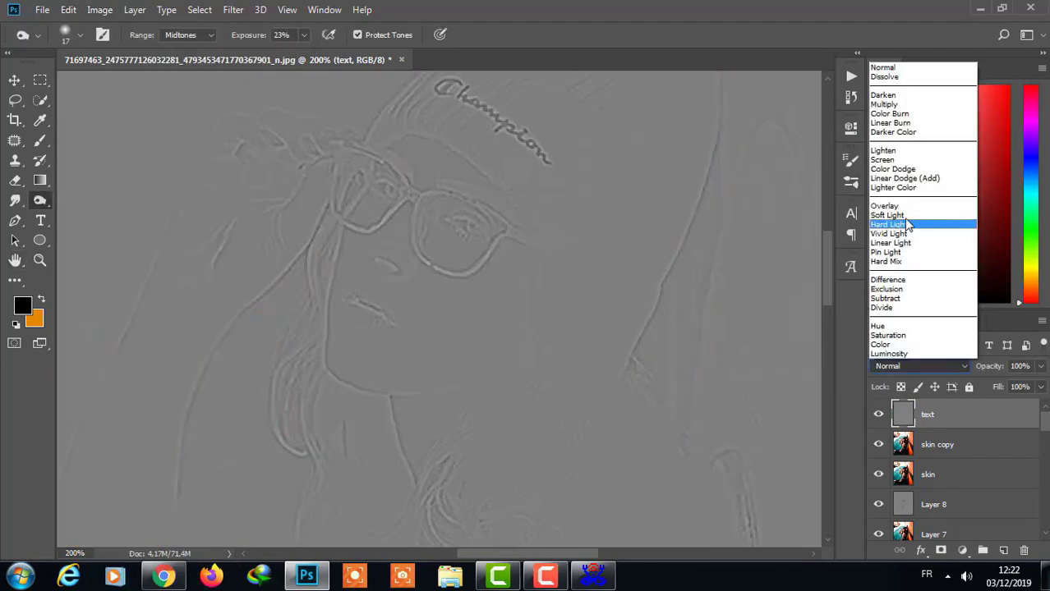
left_click(891, 223)
Step: Smooth the facial skin on skin copy, using brush sizes from 9 to 36 px
left_click(79, 35)
left_click(375, 369)
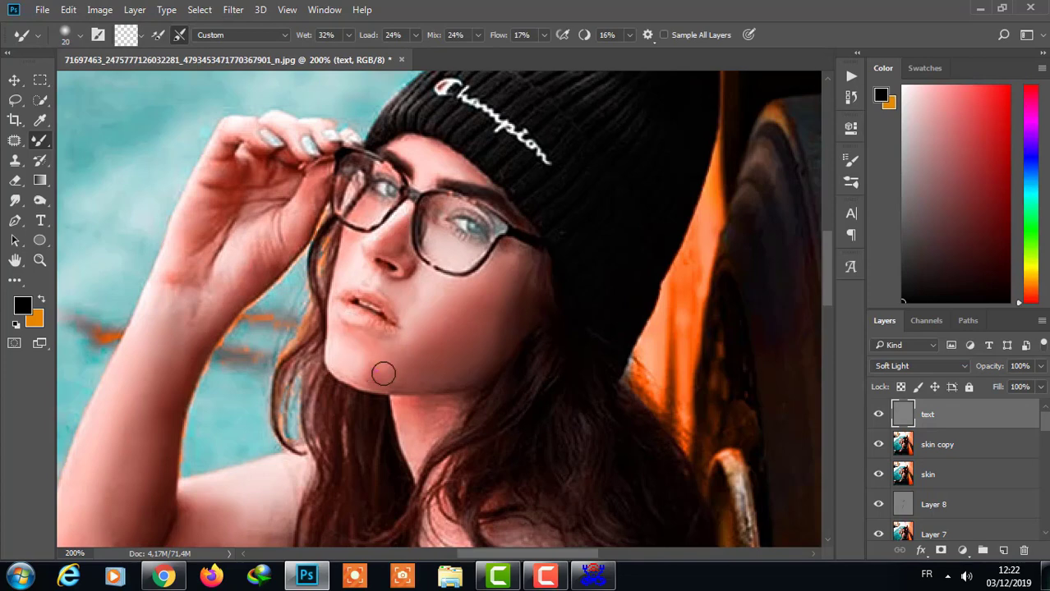
left_click(937, 445)
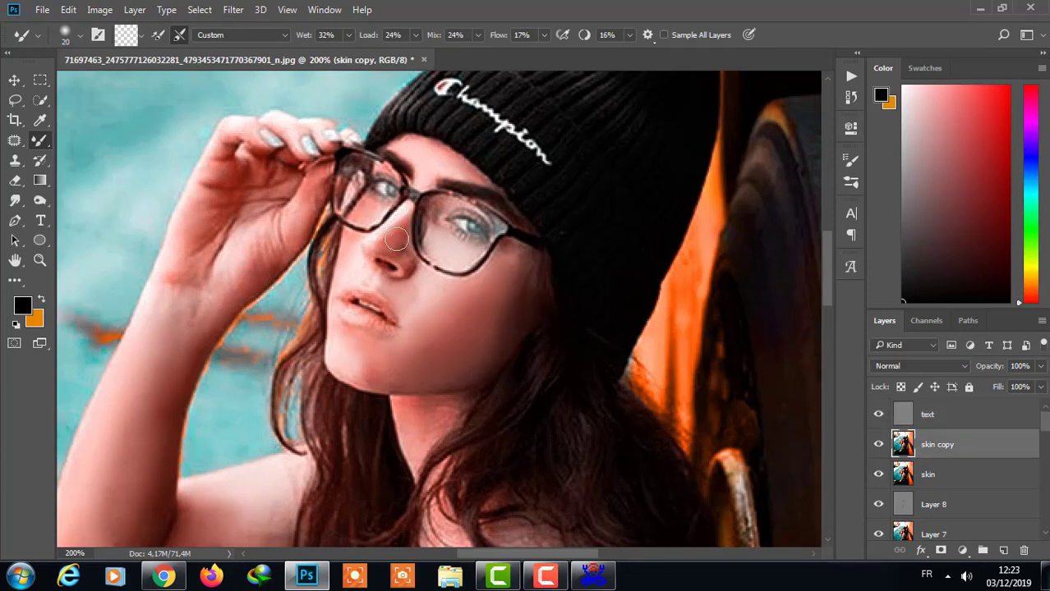
key("ctrl+plus")
key("bracketleft")
key("bracketleft")
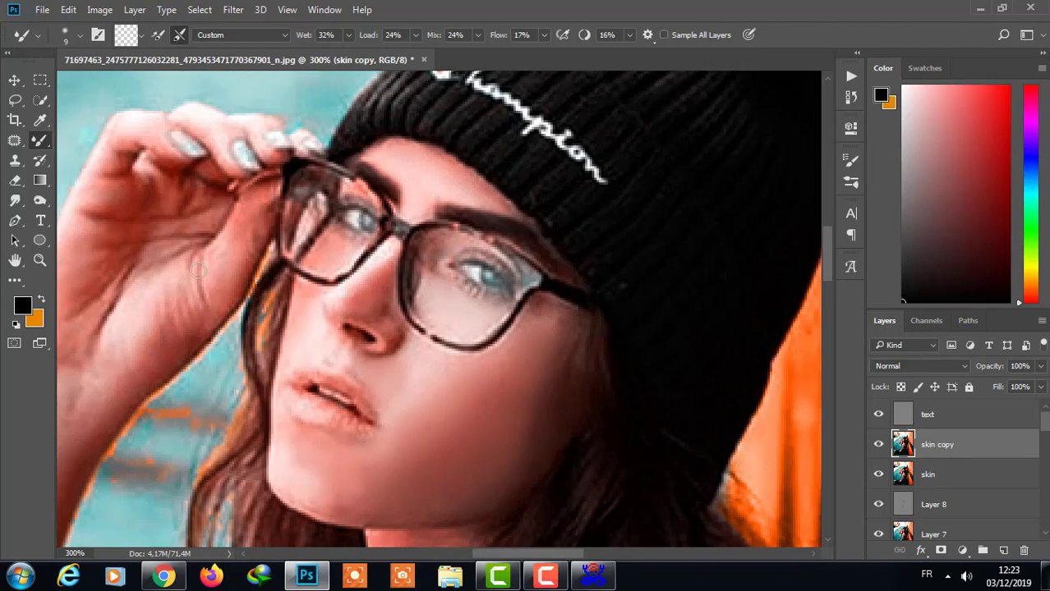
key("bracketright")
key("bracketright")
key("bracketright")
key("ctrl+minus")
key("ctrl+minus")
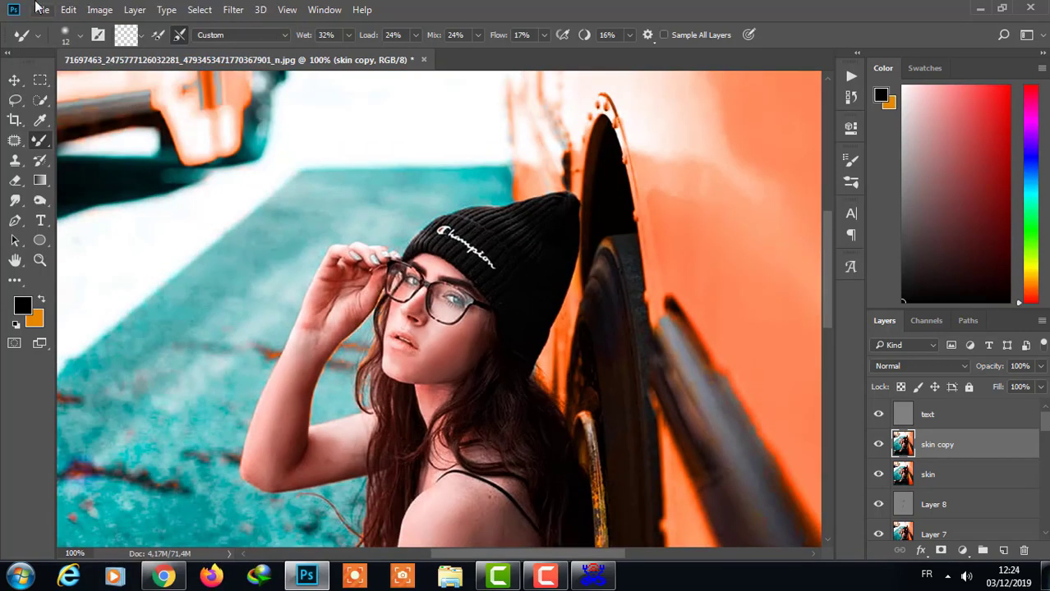
key("bracketright")
key("bracketright")
key("bracketright")
Step: Outline the lips with a Pen tool path
left_click_drag(828, 296, 833, 363)
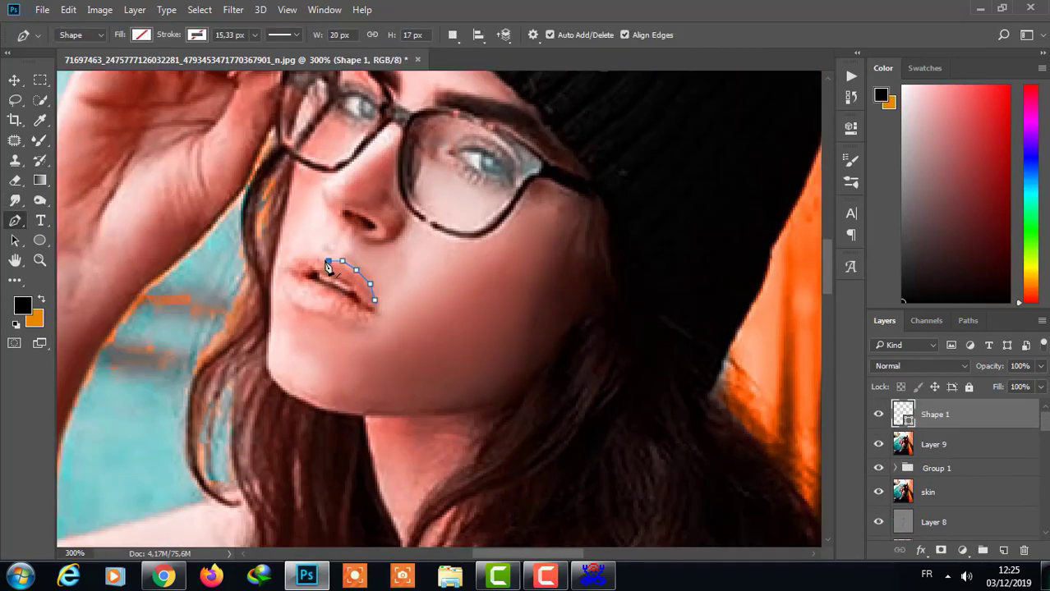
left_click(319, 254)
left_click(297, 256)
left_click(283, 263)
left_click(283, 283)
left_click(371, 323)
left_click(375, 301)
Step: Convert the lip path into a selection on Layer 9
key("q")
right_click(359, 203)
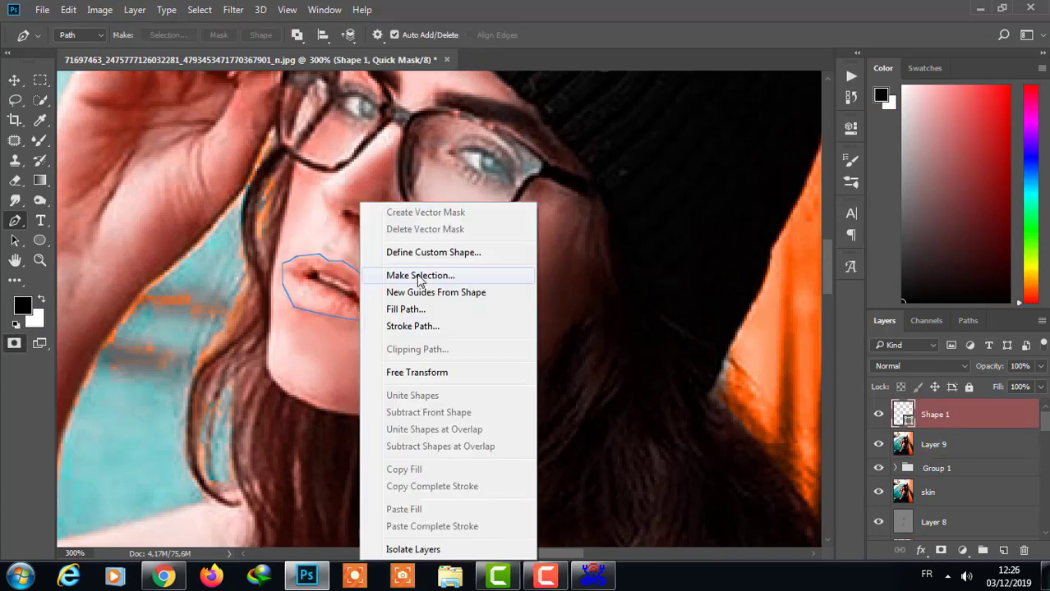
left_click(420, 276)
key("Return")
left_click(68, 9)
left_click(105, 52)
left_click(68, 9)
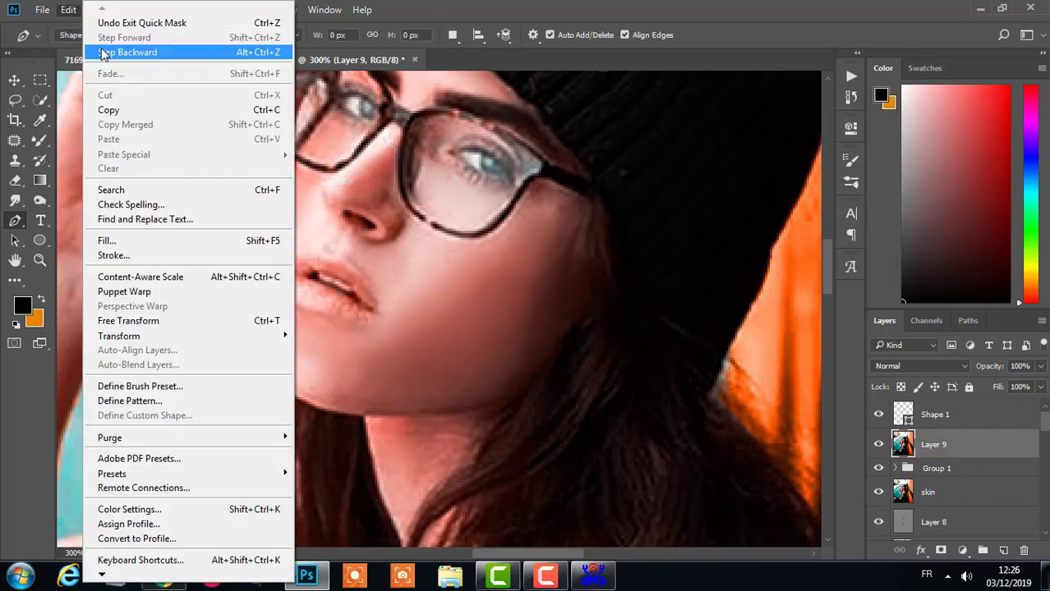
left_click(102, 51)
key("shift+ctrl+z")
key("ctrl+1")
Step: Add a Reds Hue/Saturation layer (-4/+13/-20) and paint its mask white with a 10 px brush
left_click(963, 550)
left_click(994, 386)
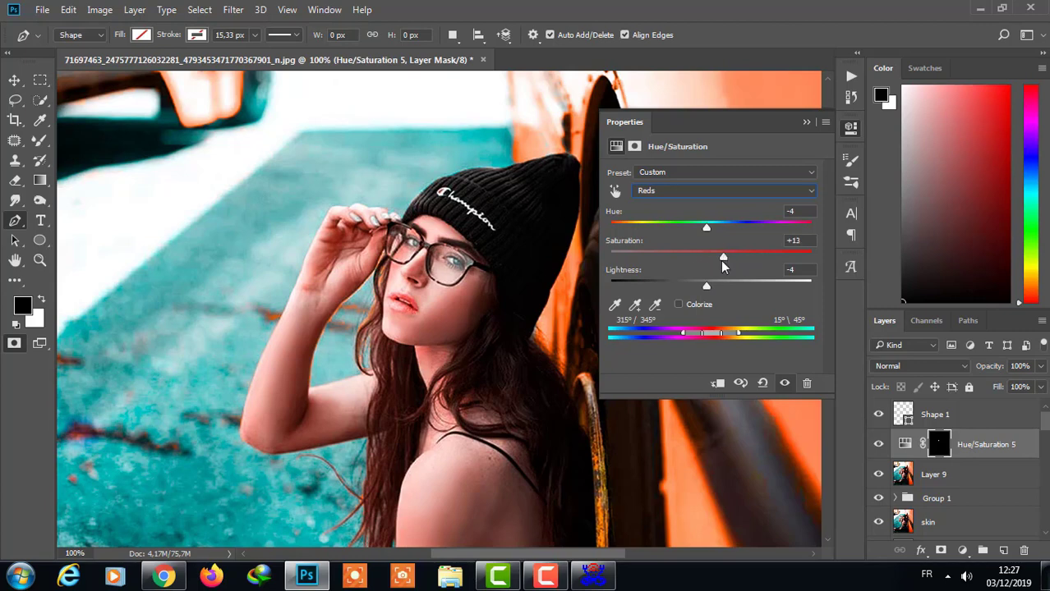
key("ctrl+plus")
key("ctrl+plus")
key("ctrl+plus")
key("b")
left_click(66, 34)
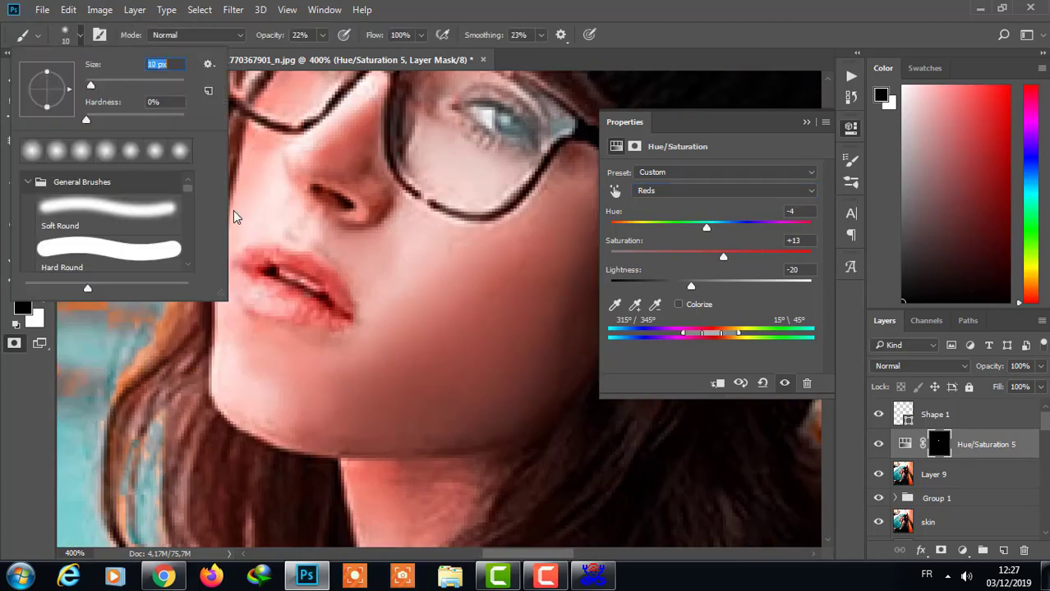
key("Return")
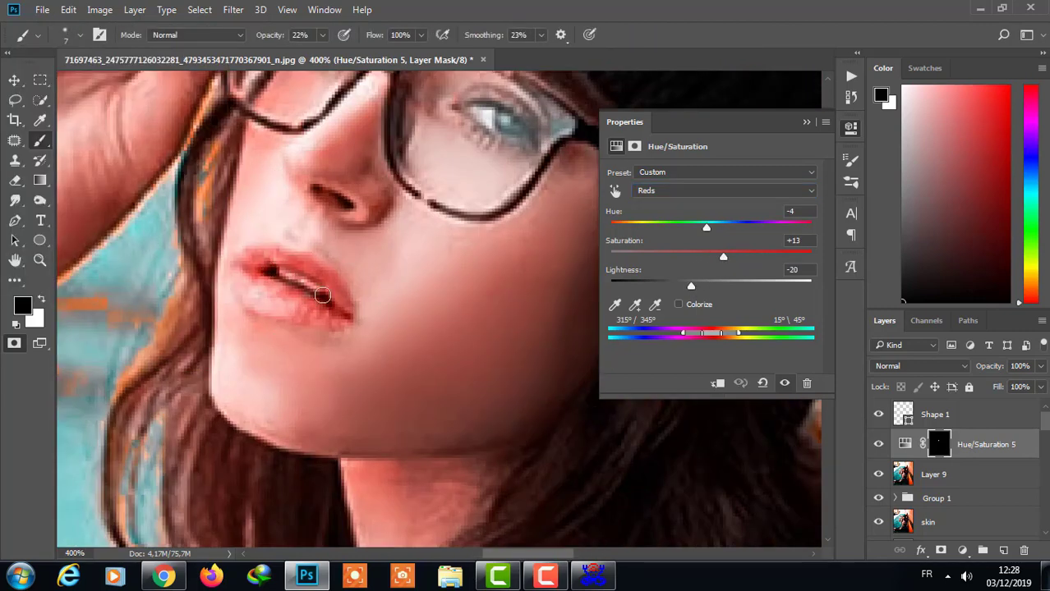
key("x")
key("ctrl+minus")
key("ctrl+minus")
key("ctrl+minus")
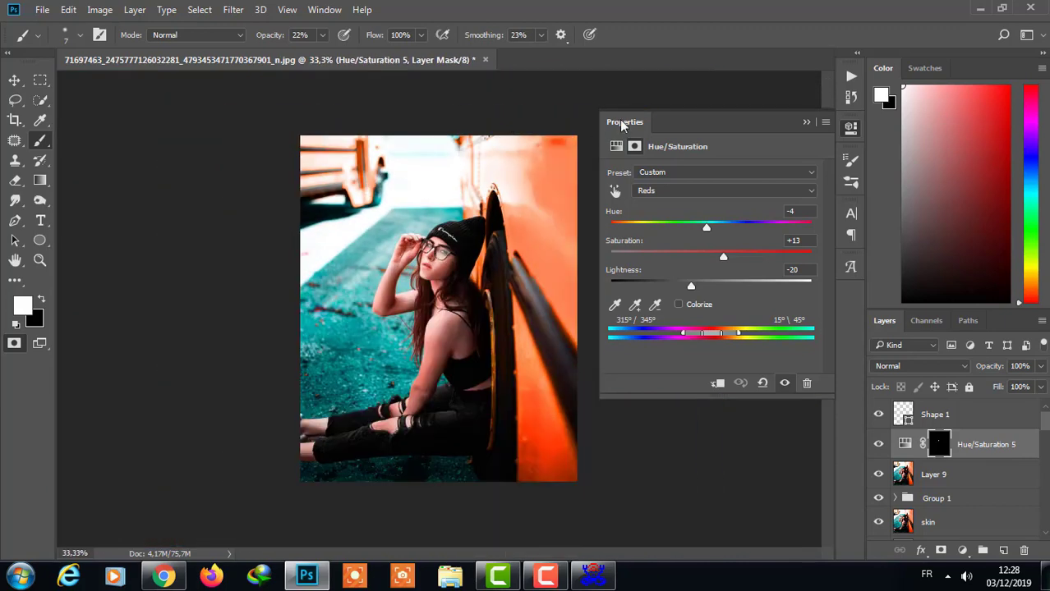
Step: Add a Color Balance layer shifting midtones toward cyan and slightly toward yellow
left_click(806, 121)
left_click(963, 551)
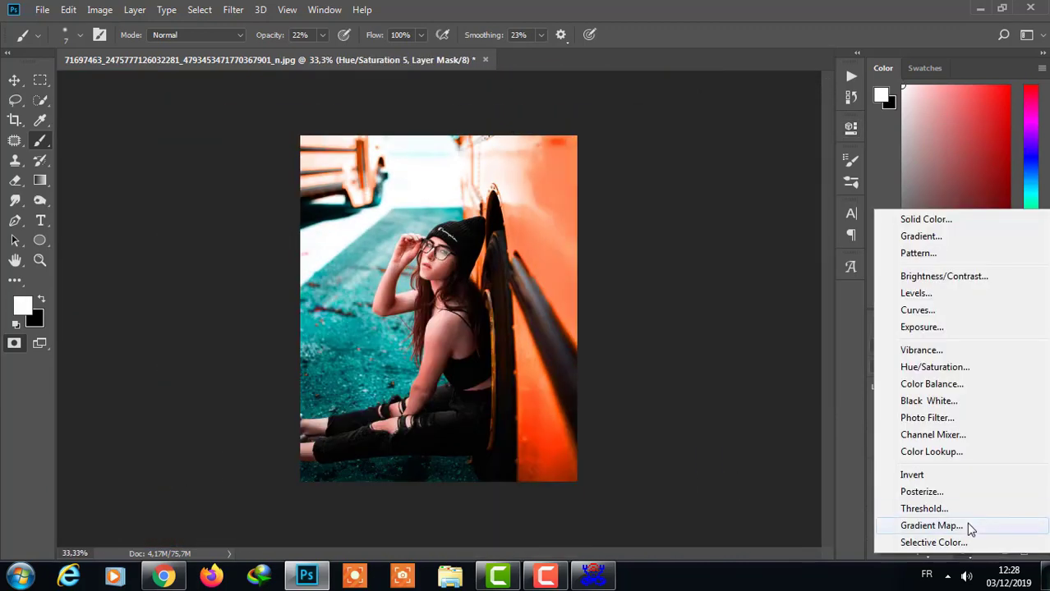
left_click(962, 551)
left_click(963, 550)
left_click(920, 387)
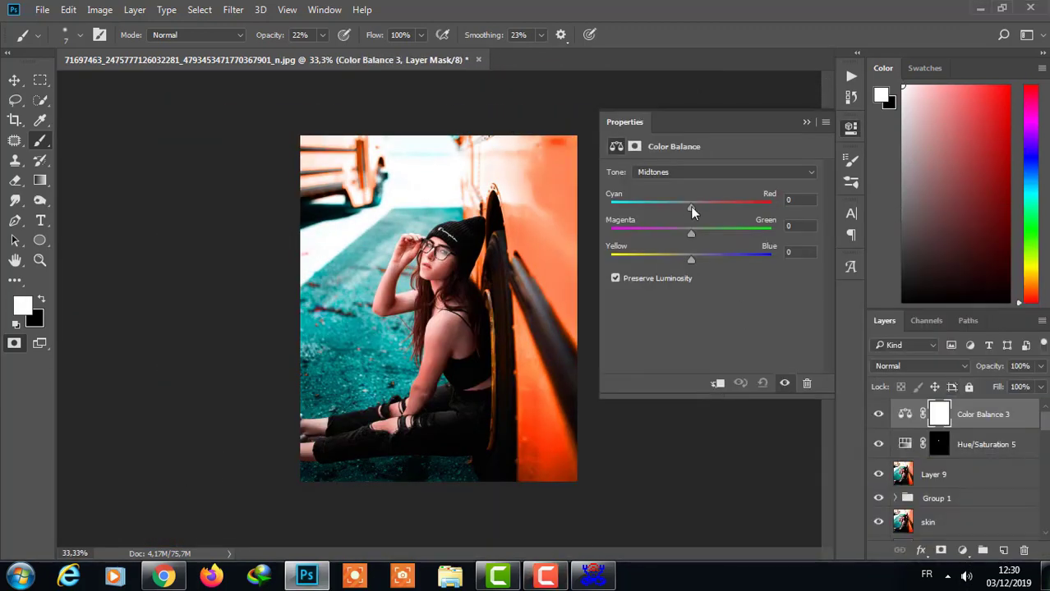
left_click_drag(708, 209, 679, 212)
left_click_drag(691, 259, 689, 260)
Step: Add a Hue/Saturation layer with Hue +1
left_click(756, 172)
left_click(963, 551)
left_click(928, 367)
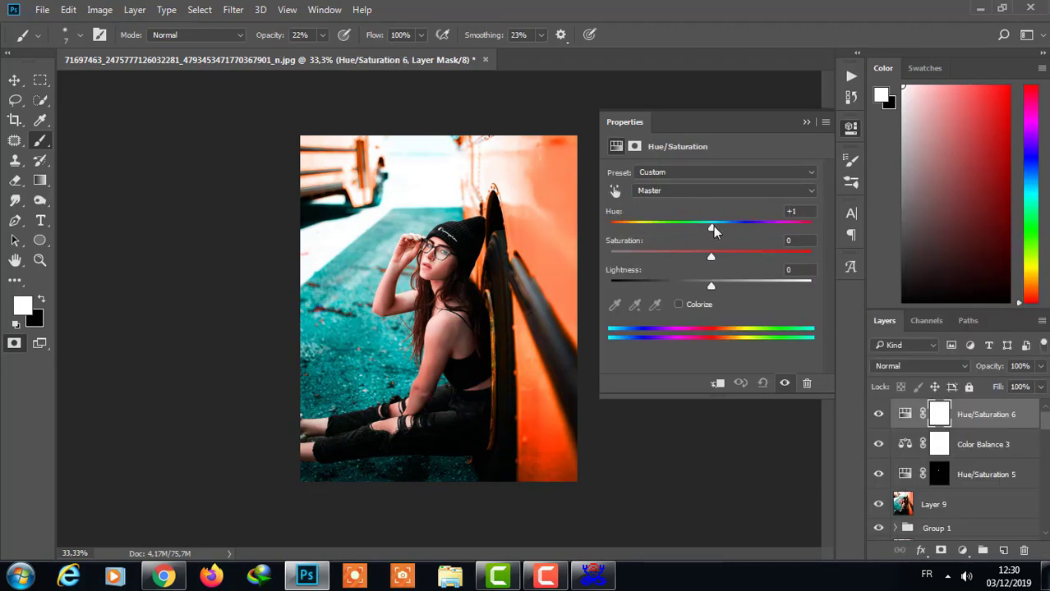
left_click_drag(712, 225, 713, 226)
Step: Add a Gradient Map running from black to light blue
left_click(963, 550)
left_click(961, 524)
left_click(710, 222)
left_click(618, 413)
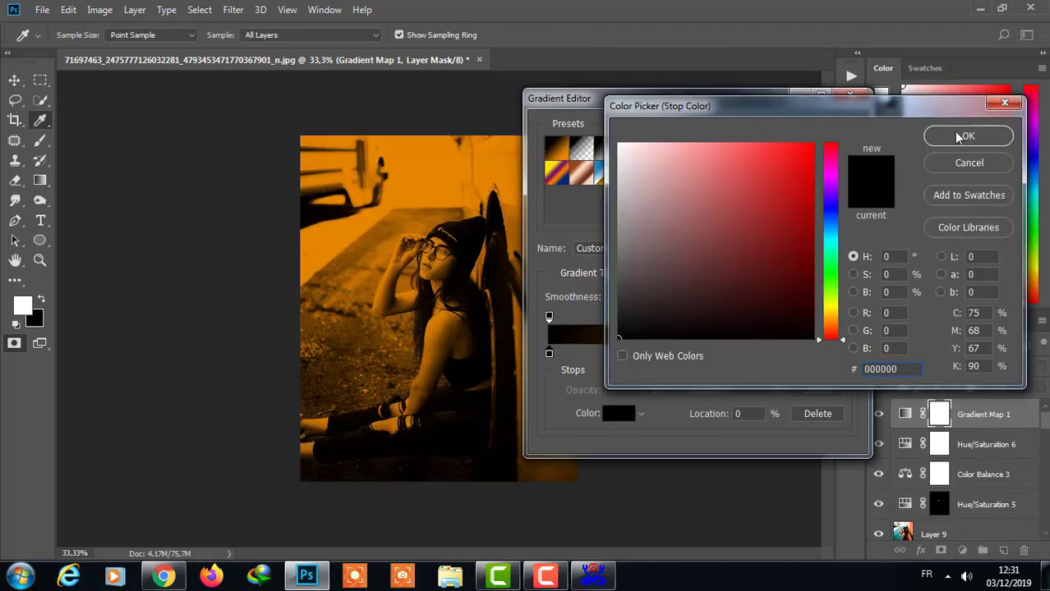
left_click(968, 135)
left_click(832, 134)
Step: Blend the gradient map as Soft Light at 47% opacity
left_click(919, 367)
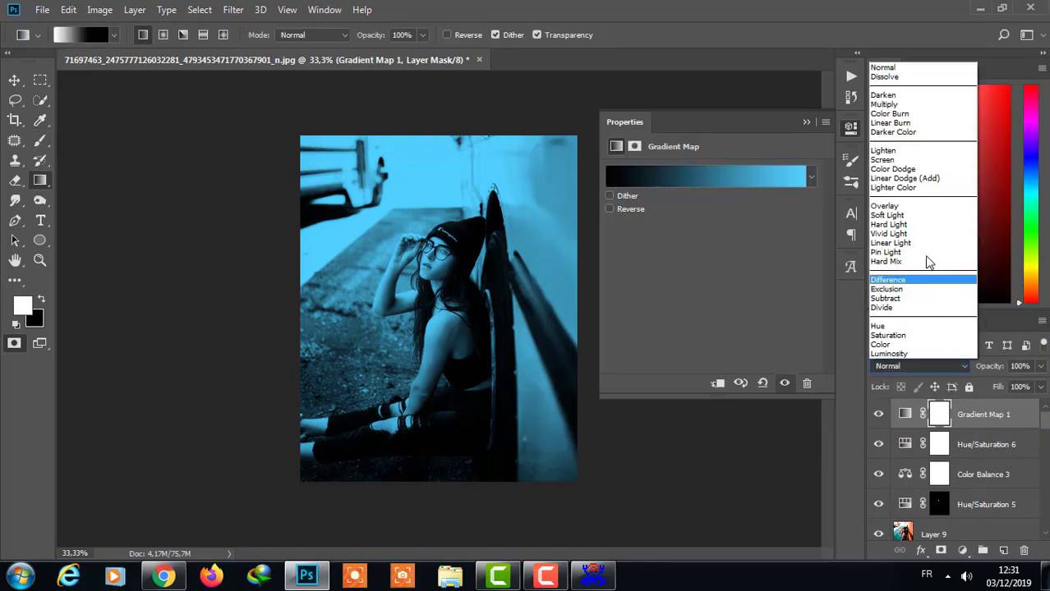
left_click(903, 160)
left_click_drag(1040, 366, 988, 386)
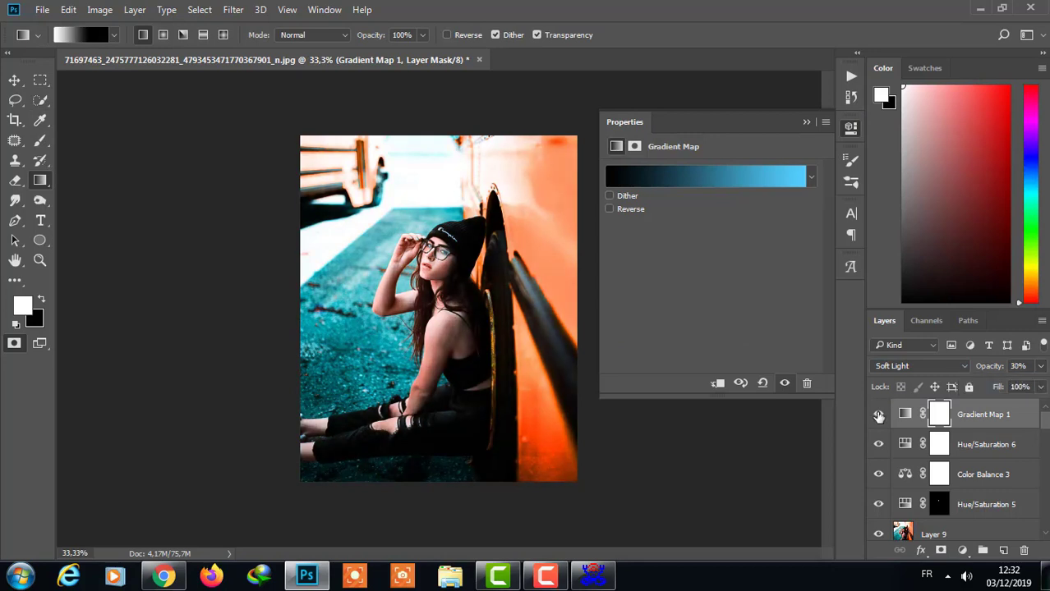
left_click(920, 366)
Step: Stamp a merged layer and, in Camera Raw, cool white balance and raise exposure, clarity and dehaze
key("ctrl+alt+shift+e")
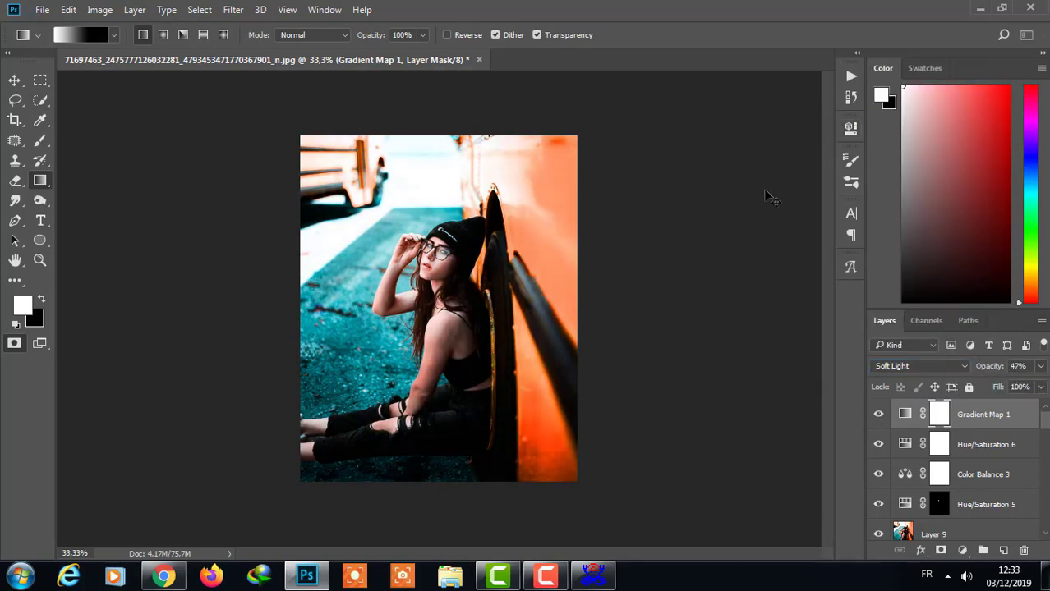
left_click(233, 9)
left_click(266, 99)
left_click_drag(791, 309, 783, 309)
left_click_drag(790, 383, 794, 384)
mouse_move(790, 405)
left_mouse_down()
mouse_move(809, 439)
mouse_move(804, 465)
left_mouse_up()
scroll(790, 403, "down", 3)
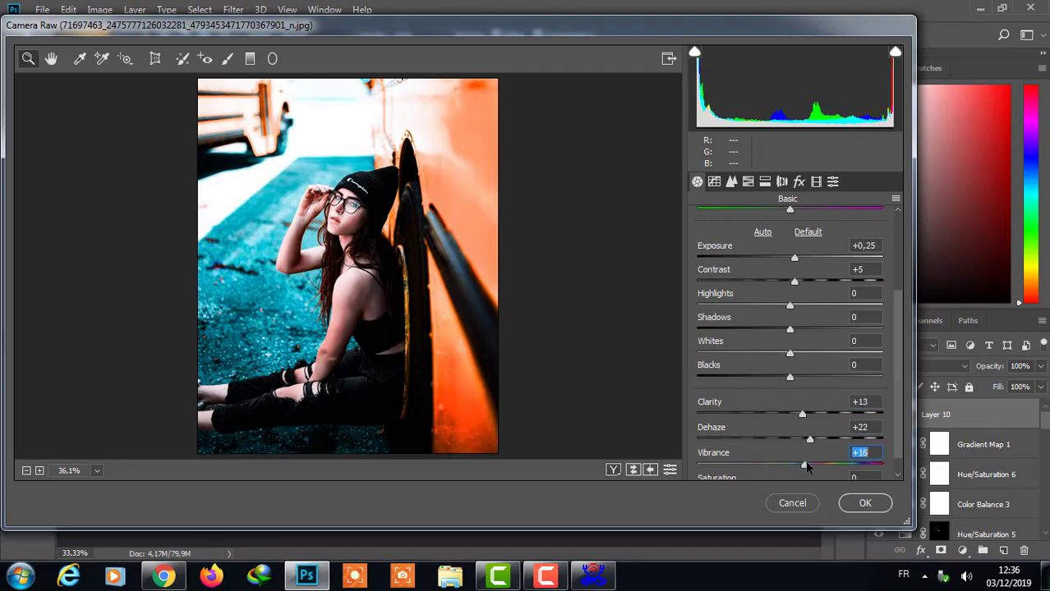
Step: Set HSL Oranges to Hue +10 and Luminance -30, then apply Camera Raw
left_click(748, 182)
mouse_move(794, 303)
left_mouse_down()
mouse_move(813, 303)
mouse_move(767, 303)
left_mouse_up()
left_click(824, 223)
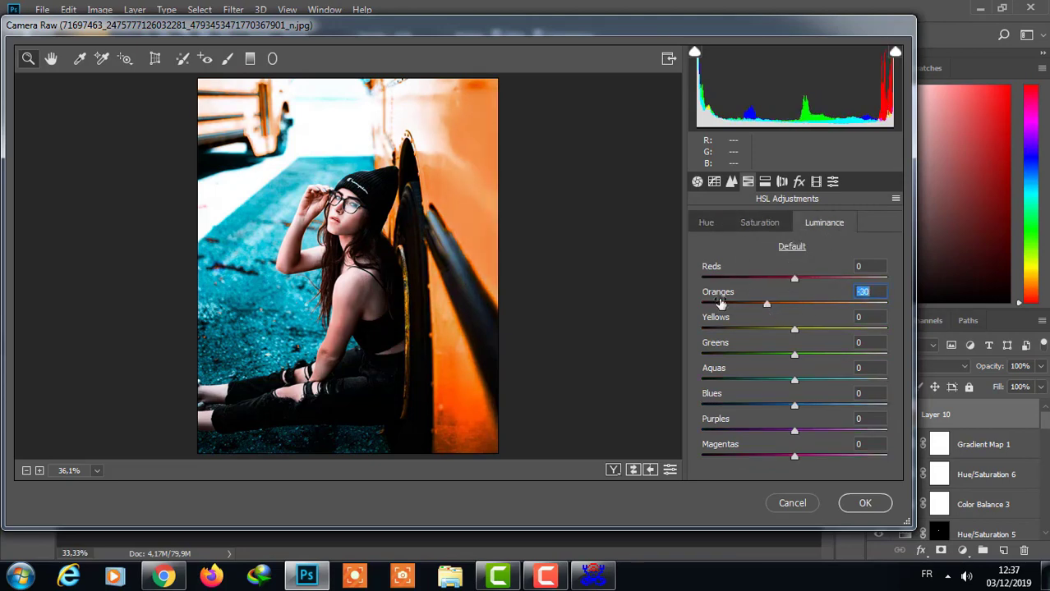
left_click(865, 503)
left_click(978, 436, "shift")
Step: Group the earlier adjustment layers into Group 2 and place Layer 10 above Selective Color 1
key("ctrl+g")
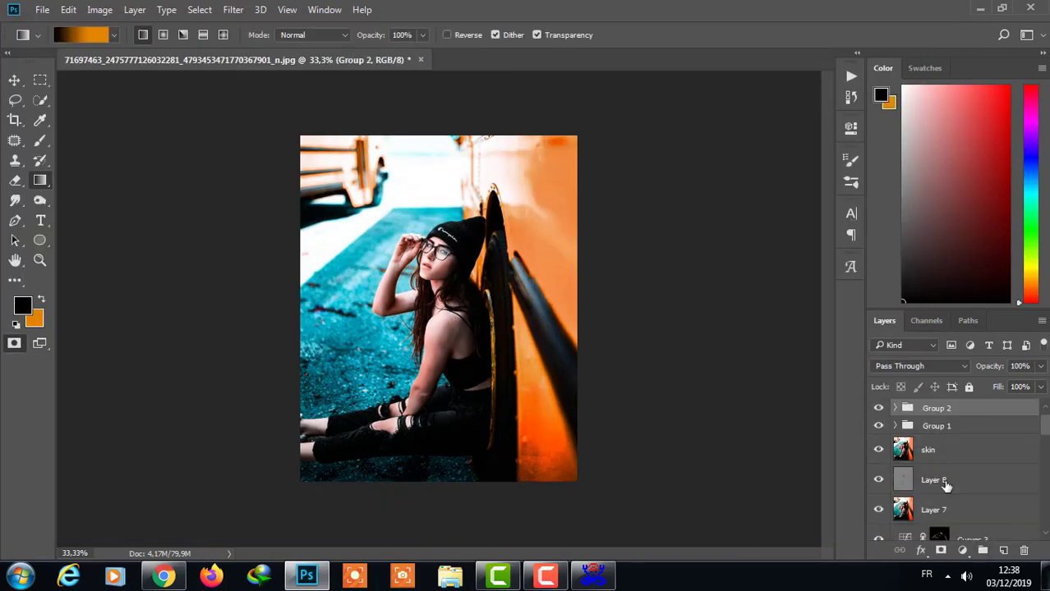
scroll(946, 486, "down", 3)
mouse_move(978, 434)
left_mouse_down()
mouse_move(971, 397)
mouse_move(943, 441)
mouse_move(943, 413)
left_mouse_up()
left_click(931, 444)
Step: Load the girl's mask as a selection and add Hue/Saturation with Hue -5, Saturation +7
key("q")
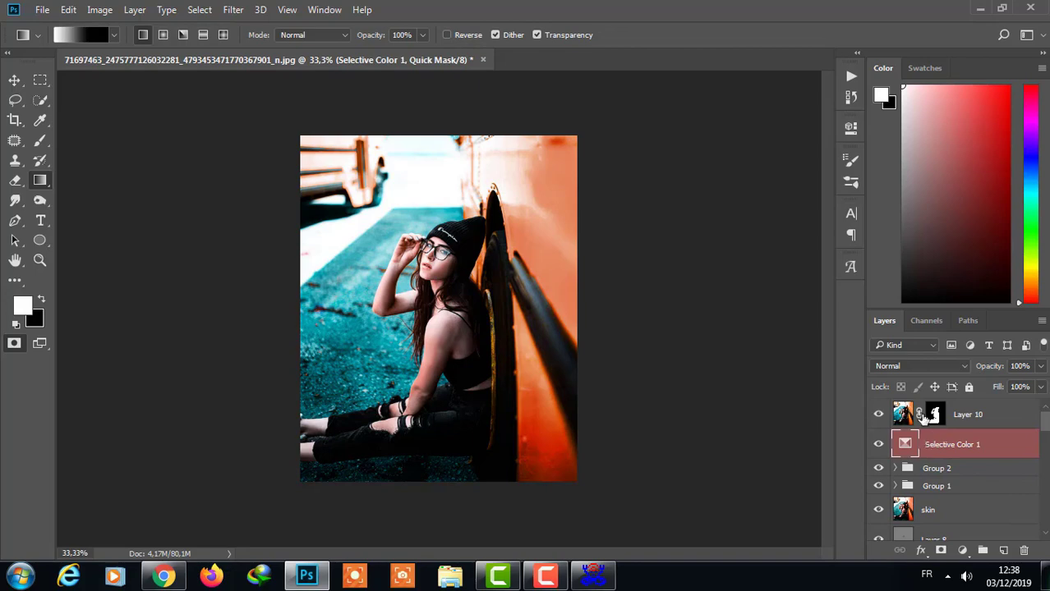
left_click(945, 414)
left_click(932, 415, "ctrl")
right_click(945, 418)
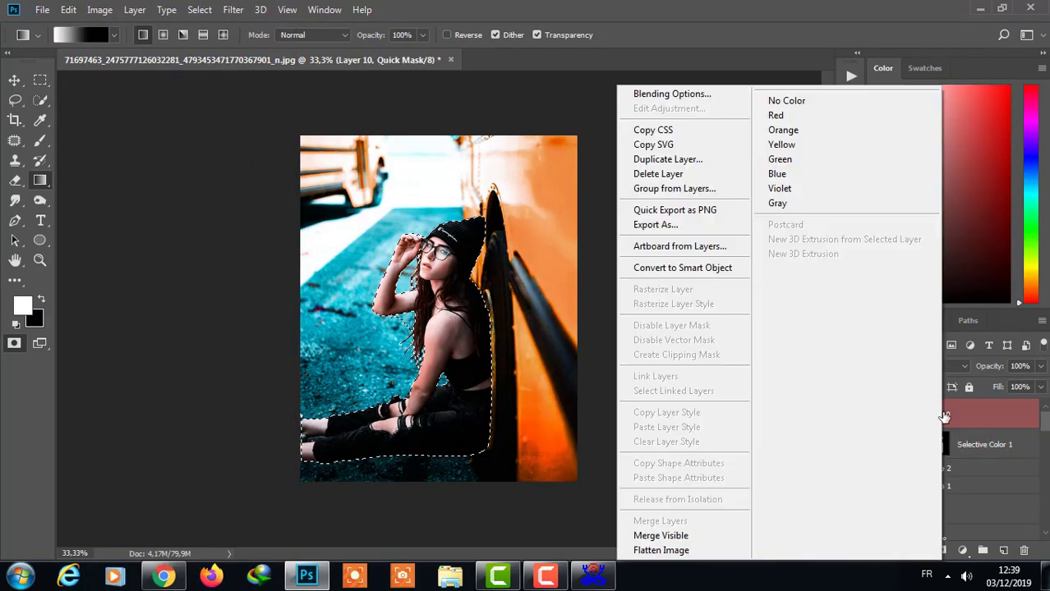
left_click(962, 550)
left_click(928, 364)
left_click_drag(711, 227, 705, 226)
left_click_drag(711, 255, 719, 259)
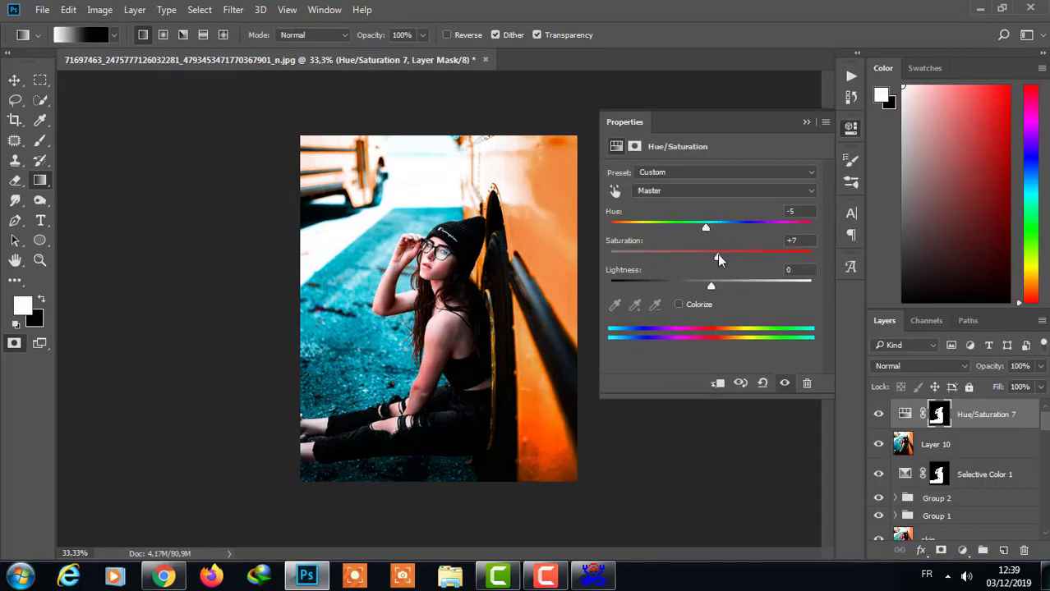
Step: Add a red-leaning Color Balance and a Brightness/Contrast (-21/-20) for the girl
left_click(962, 550)
left_click(928, 382)
mouse_move(691, 202)
left_mouse_down()
mouse_move(709, 210)
mouse_move(688, 214)
mouse_move(696, 207)
left_mouse_up()
left_click(939, 415, "ctrl")
left_click(962, 550)
left_click(928, 266)
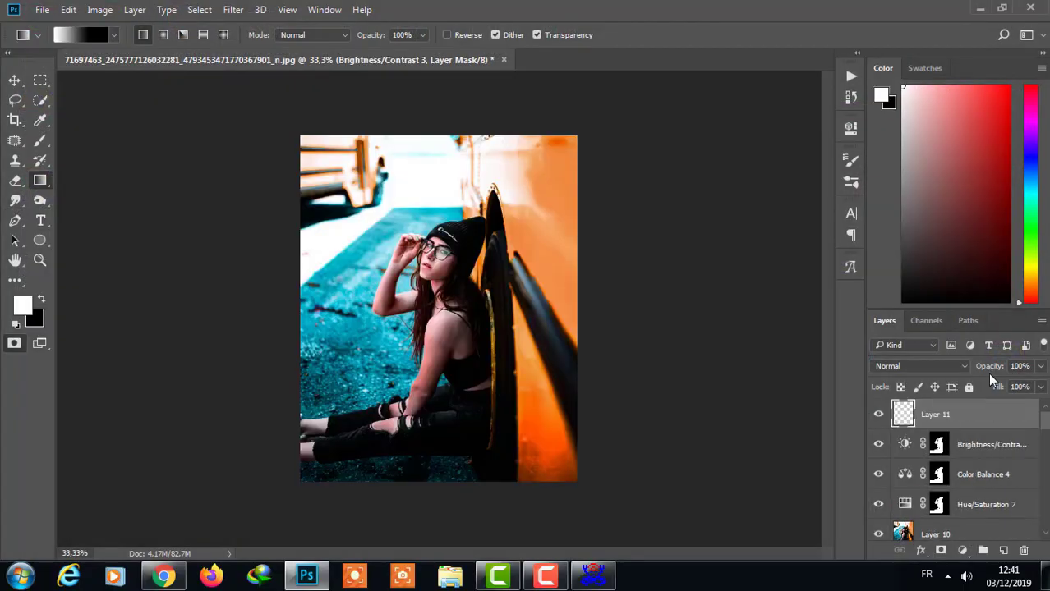
Step: Set grey Layer 11 to Overlay blending, lower its opacity, and pick the Dodge tool
left_click(920, 367)
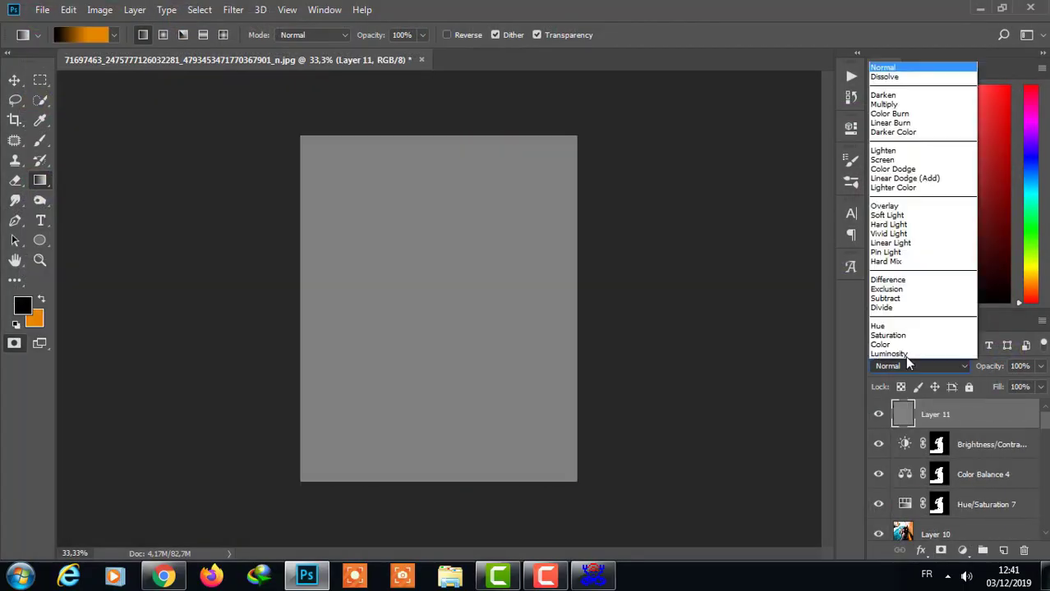
left_click(902, 209)
key("ctrl+1")
left_click(39, 205)
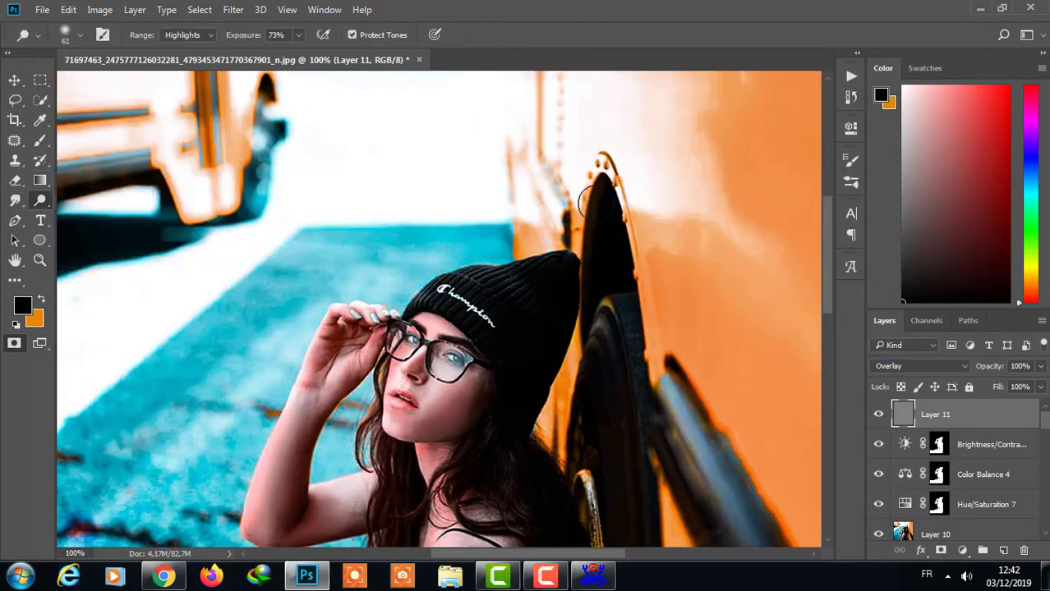
left_click(80, 34)
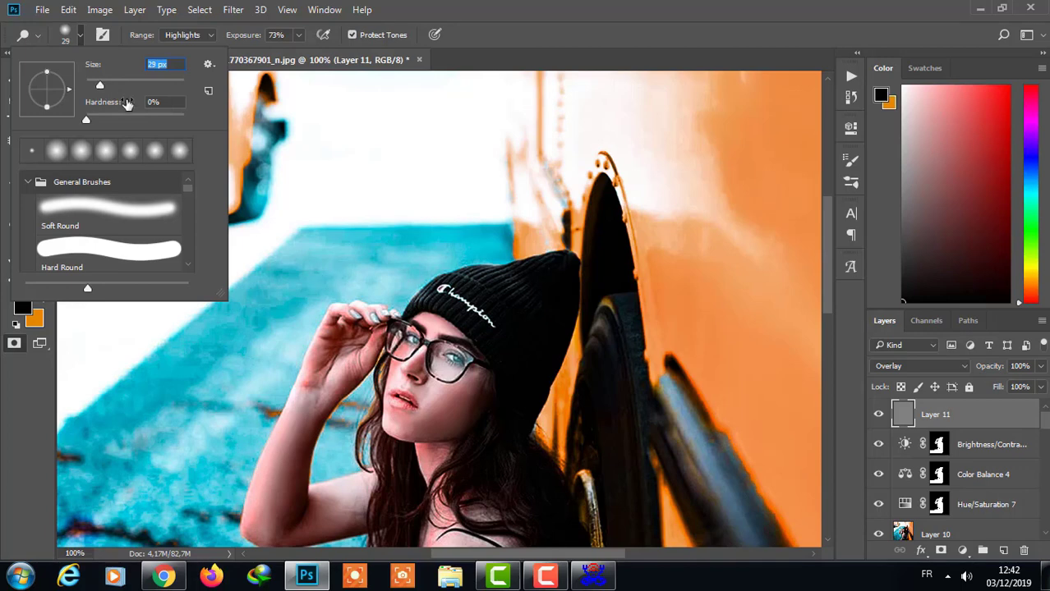
key("Return")
left_click(1040, 366)
left_click_drag(1040, 387, 977, 387)
Step: Dodge the girl's shoulder and upper arm at 100% exposure with a 73 px brush
key("ctrl+minus")
key("ctrl+minus")
key("ctrl+minus")
key("ctrl+plus")
key("ctrl+plus")
key("ctrl+plus")
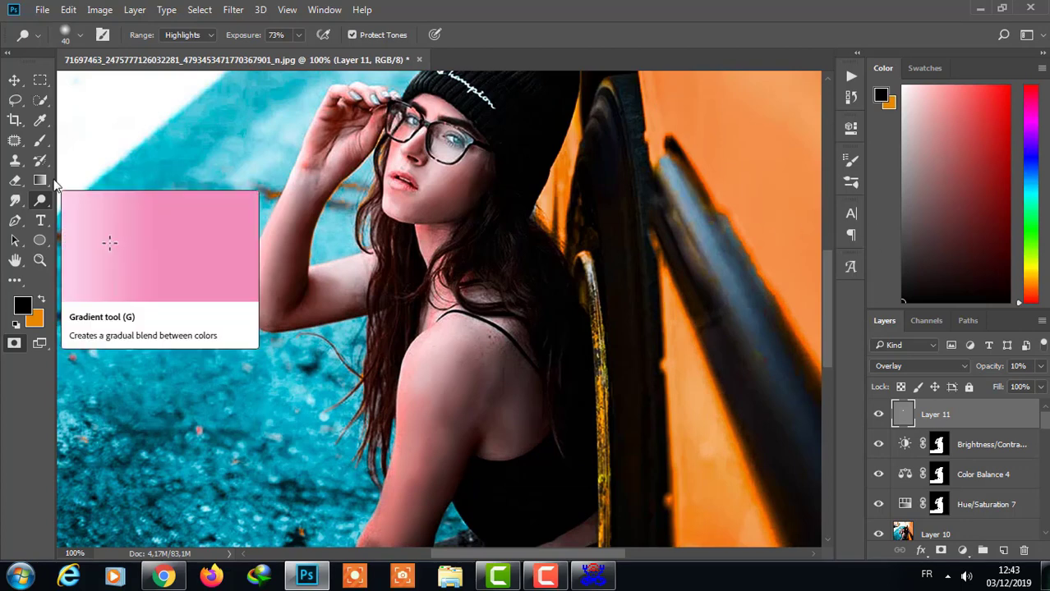
left_click(65, 35)
key("Return")
left_click_drag(298, 34, 345, 50)
scroll(495, 326, "down", 5)
left_click_drag(427, 205, 456, 222)
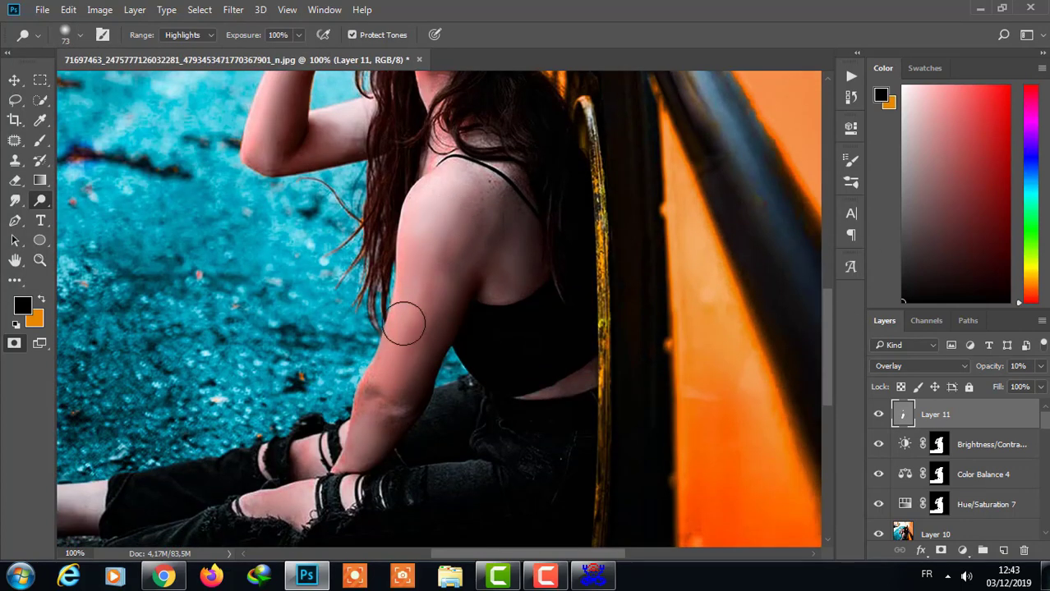
key("ctrl+minus")
key("ctrl+minus")
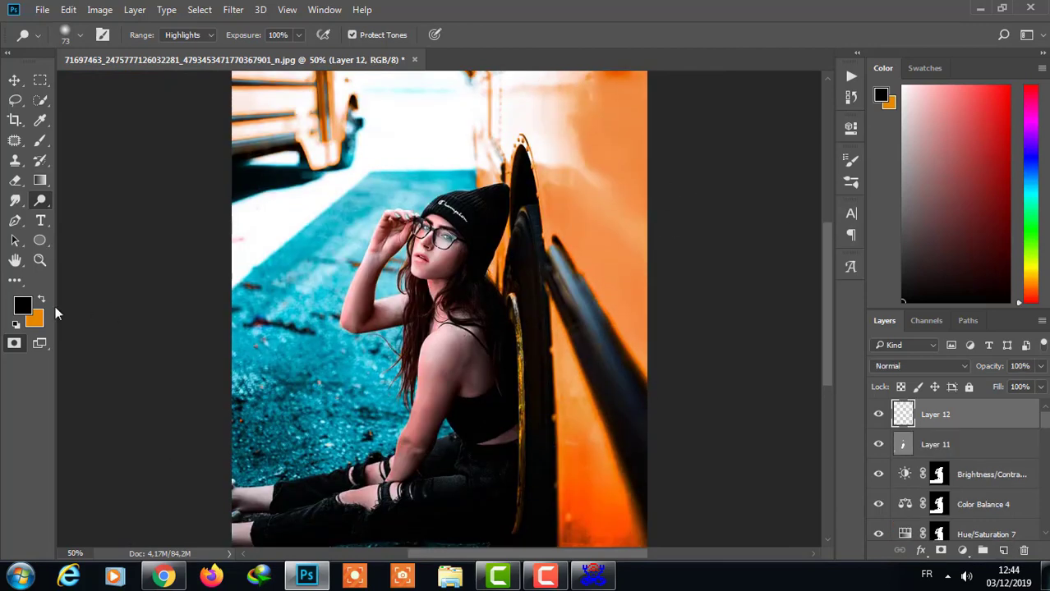
Step: Lower the red blush layer's opacity to 12%
key("b")
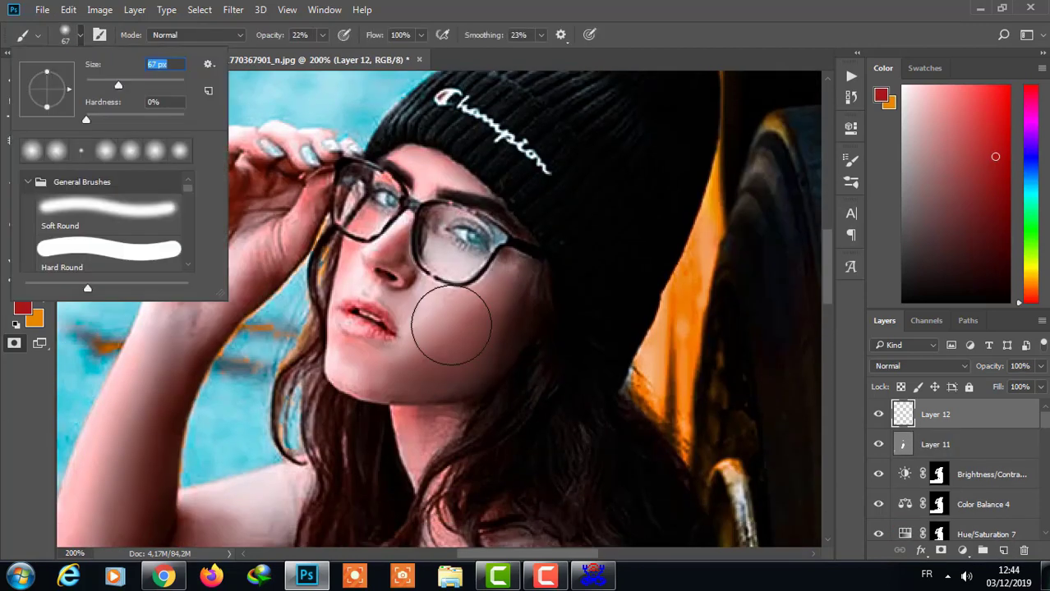
mouse_move(1040, 366)
left_mouse_down()
mouse_move(1007, 387)
mouse_move(975, 384)
left_mouse_up()
key("ctrl+minus")
key("ctrl+minus")
key("ctrl+minus")
key("ctrl+minus")
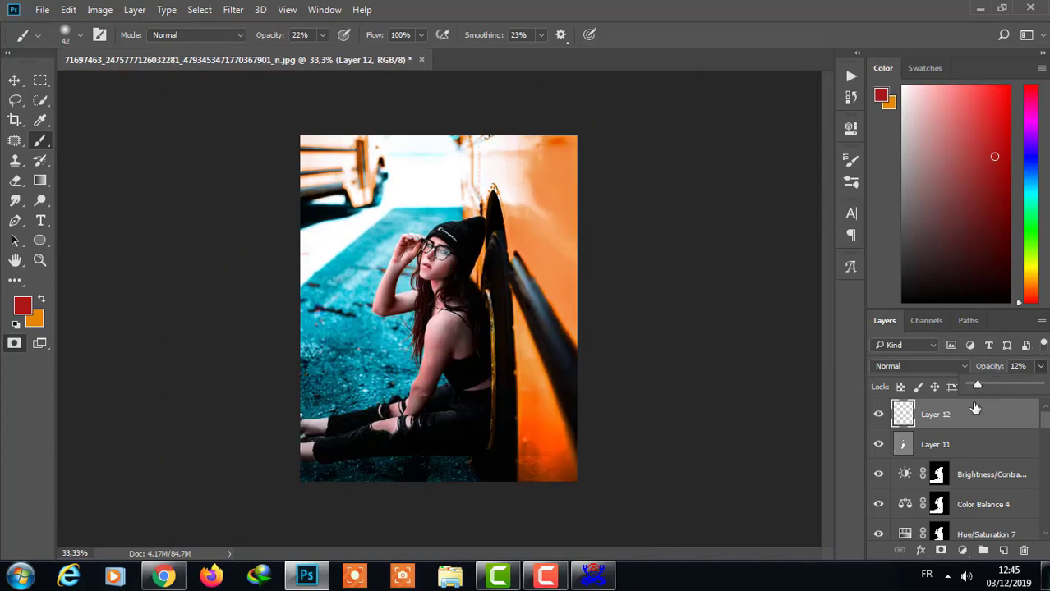
Step: Sample several skin tones from the girl's face, ending on a light pink
key("i")
left_click(433, 358)
key("ctrl+plus")
key("ctrl+plus")
scroll(822, 294, "down", 2)
key("b")
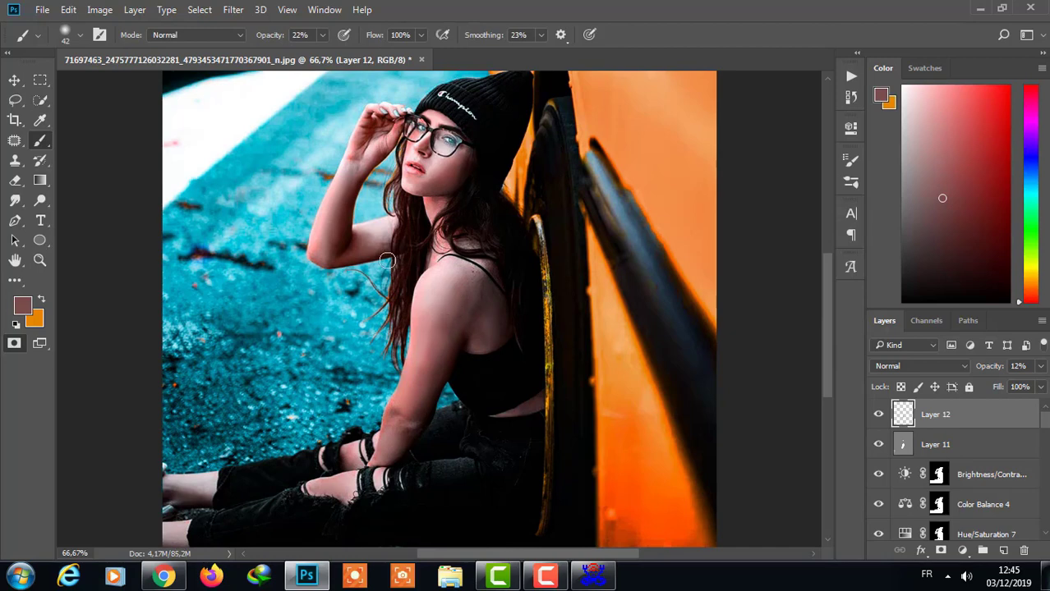
left_click(443, 331, "alt")
left_click(433, 286, "alt")
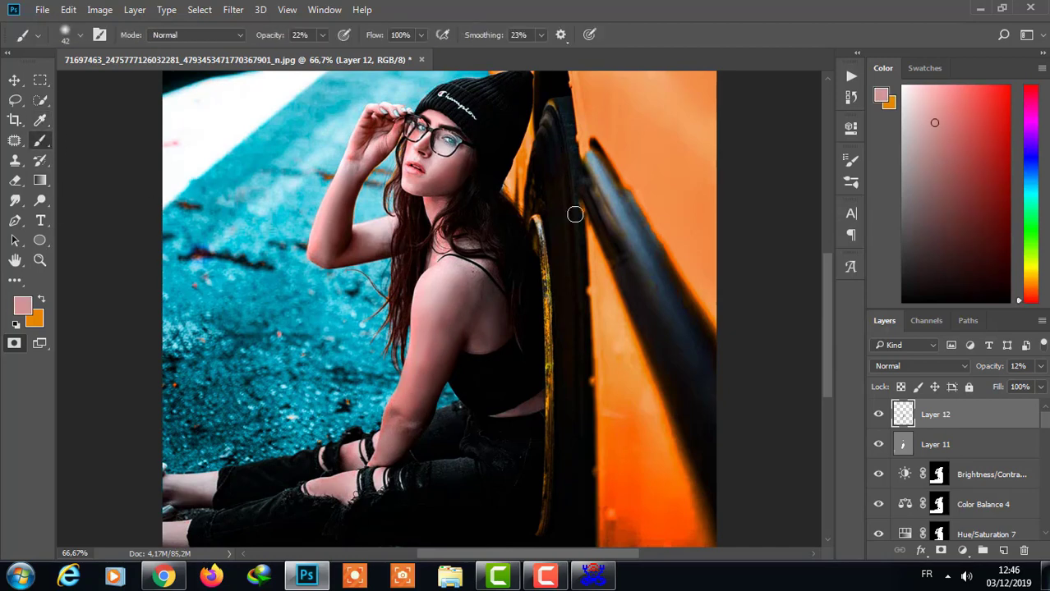
key("ctrl+minus")
key("ctrl+minus")
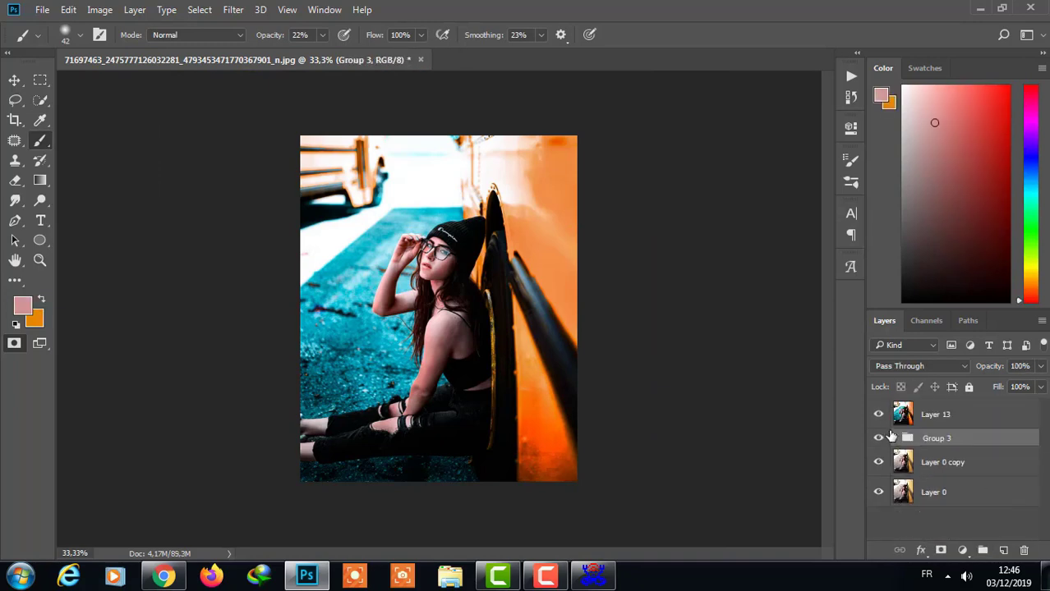
Step: Stamp edits into Layer 13 and Group 3, then add a layer with a white 43% brush
left_click(878, 415)
left_click(878, 415)
key("ctrl+shift+alt+n")
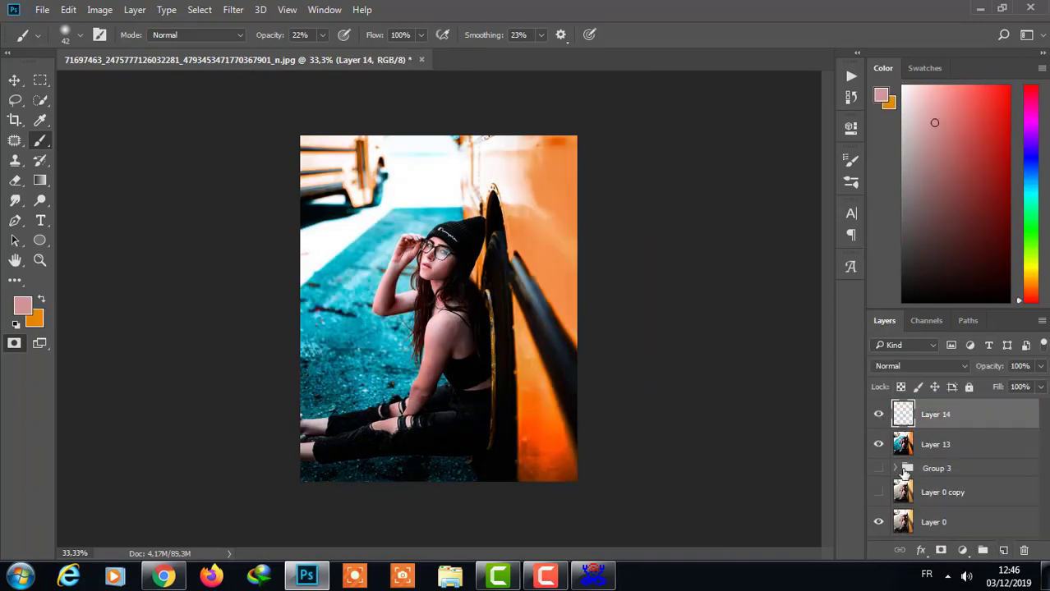
left_click(411, 164, "alt")
scroll(443, 450, "up", 1)
key("4")
key("3")
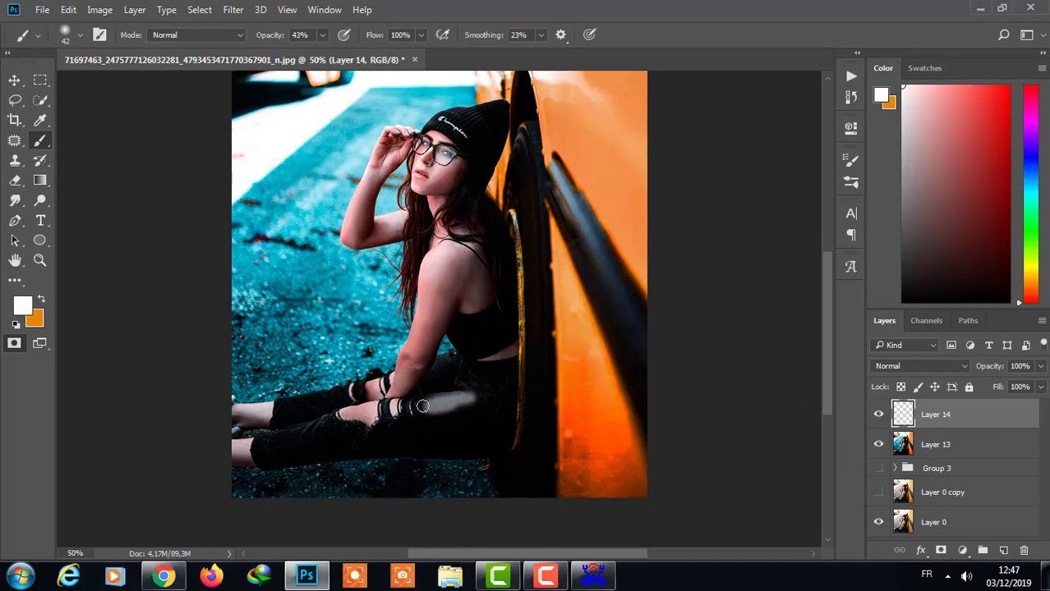
left_click_drag(540, 35, 525, 49)
Step: Paint white strokes over the girl's legs and blend Layer 14 as Soft Light
left_click_drag(483, 400, 329, 423)
left_click_drag(460, 361, 279, 411)
left_click(920, 365)
left_click(884, 104)
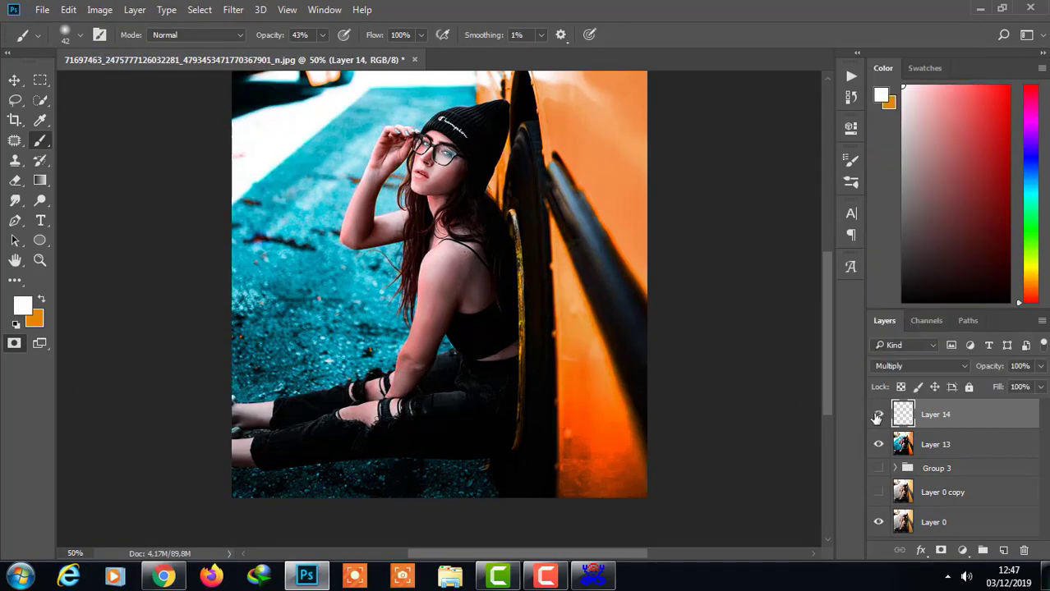
left_click(920, 365)
left_click(924, 358)
left_click(926, 365)
left_click(878, 416)
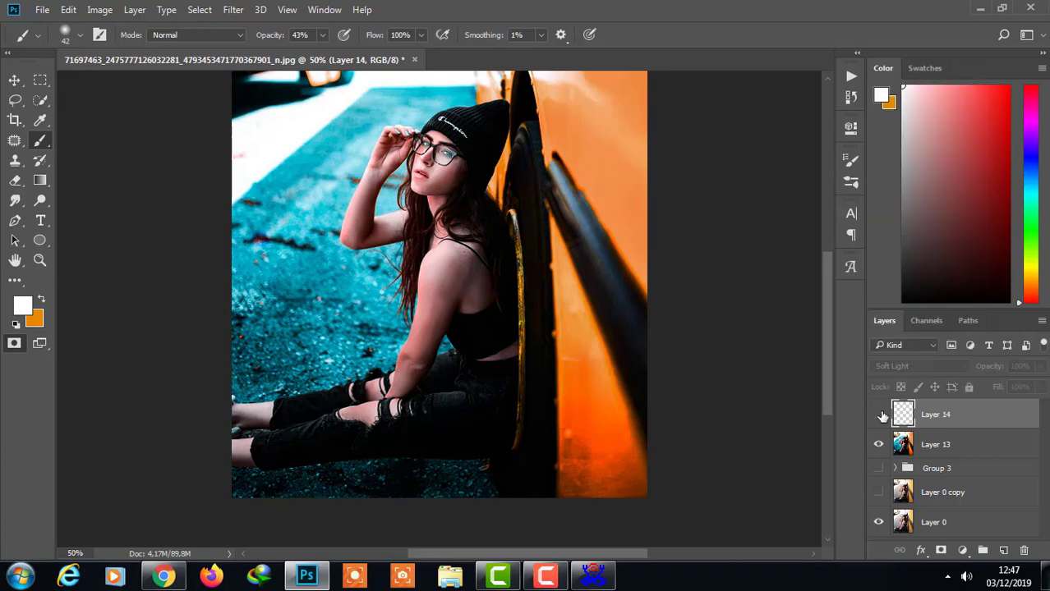
left_click(880, 415)
Step: Brighten the girl's shoulder and upper arm with a 73 px brush at 25% opacity
key("2")
key("5")
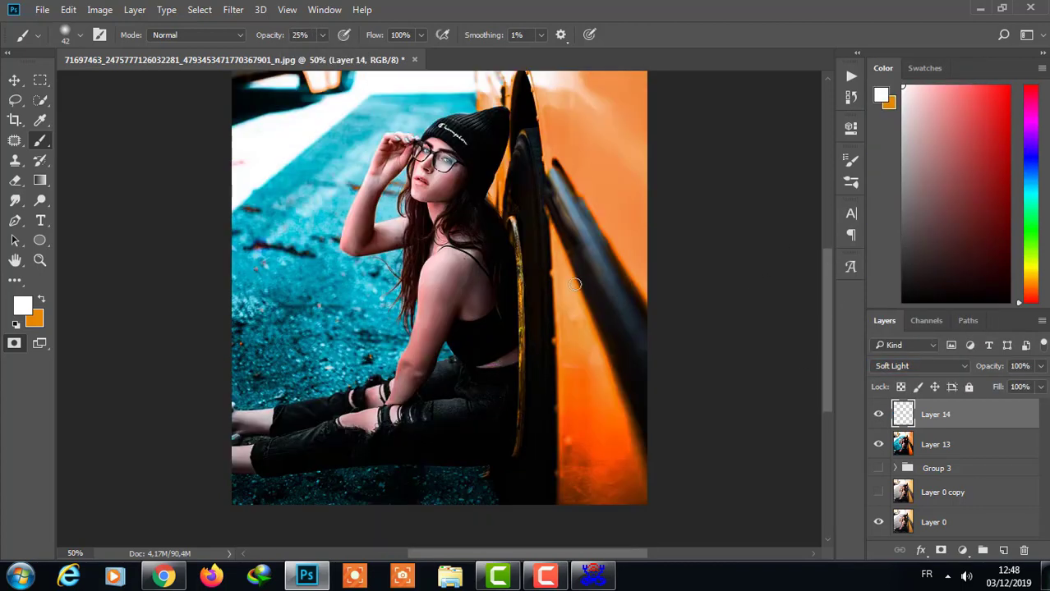
scroll(574, 284, "up", 3)
key("ctrl+minus")
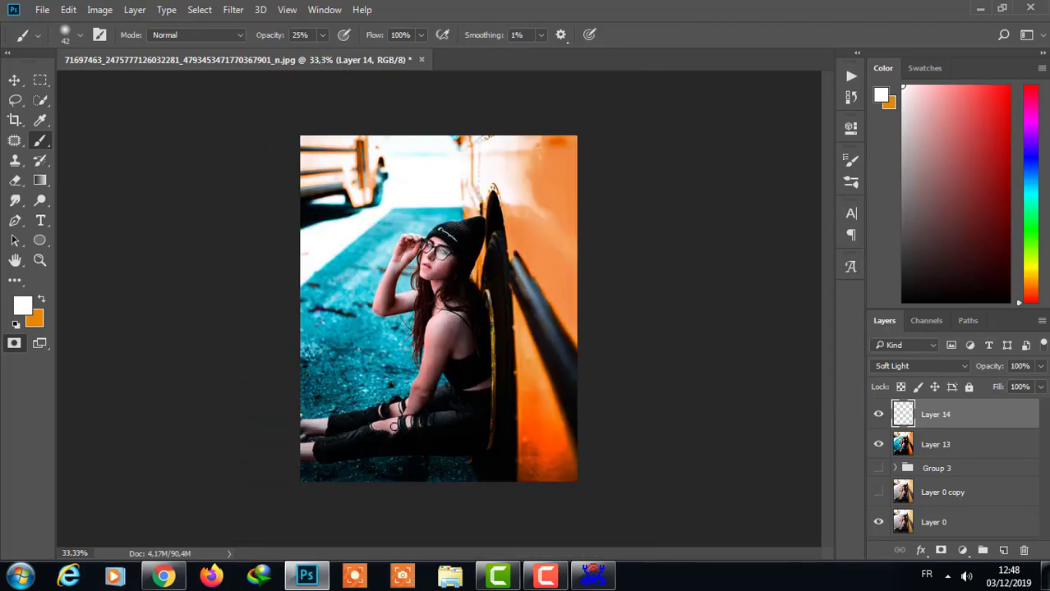
key("bracketright")
key("bracketright")
key("bracketright")
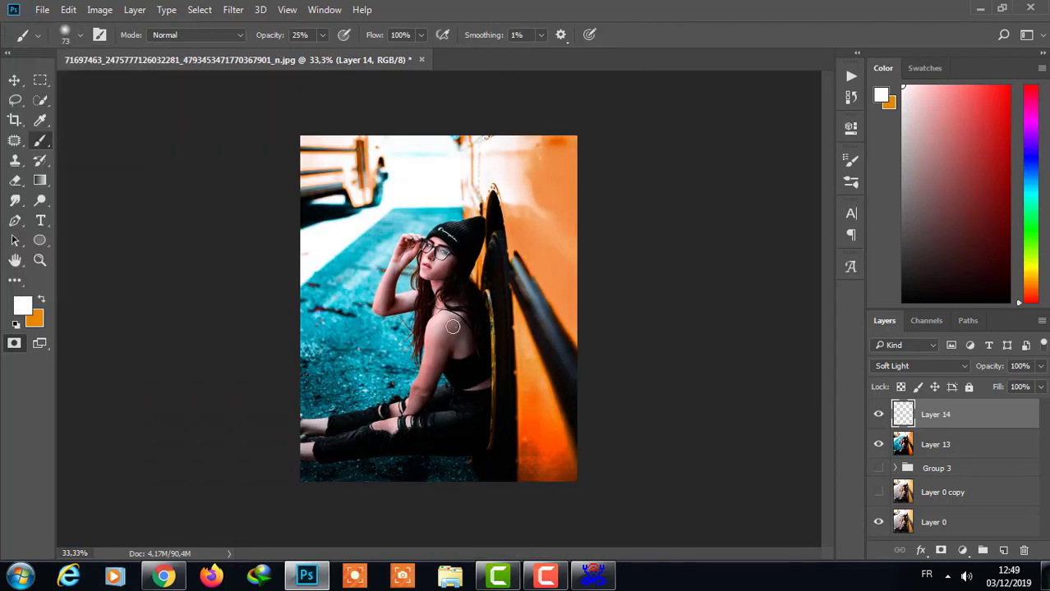
mouse_move(439, 329)
left_mouse_down()
mouse_move(417, 321)
mouse_move(435, 362)
left_mouse_up()
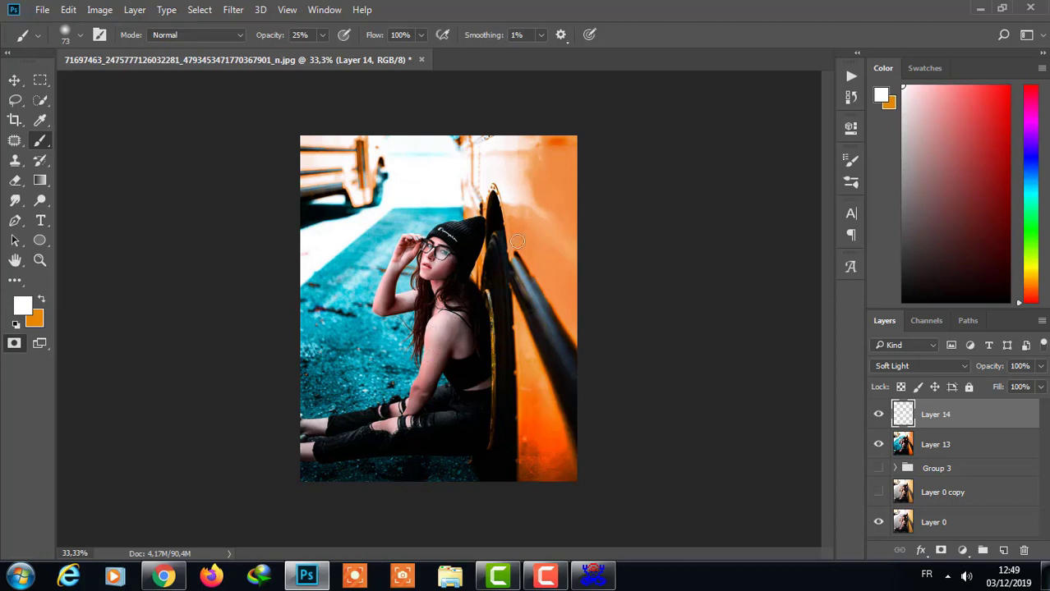
Step: On a new layer, paint sampled dark brown over the bus's orange side; brush 48 px
left_click(1004, 551)
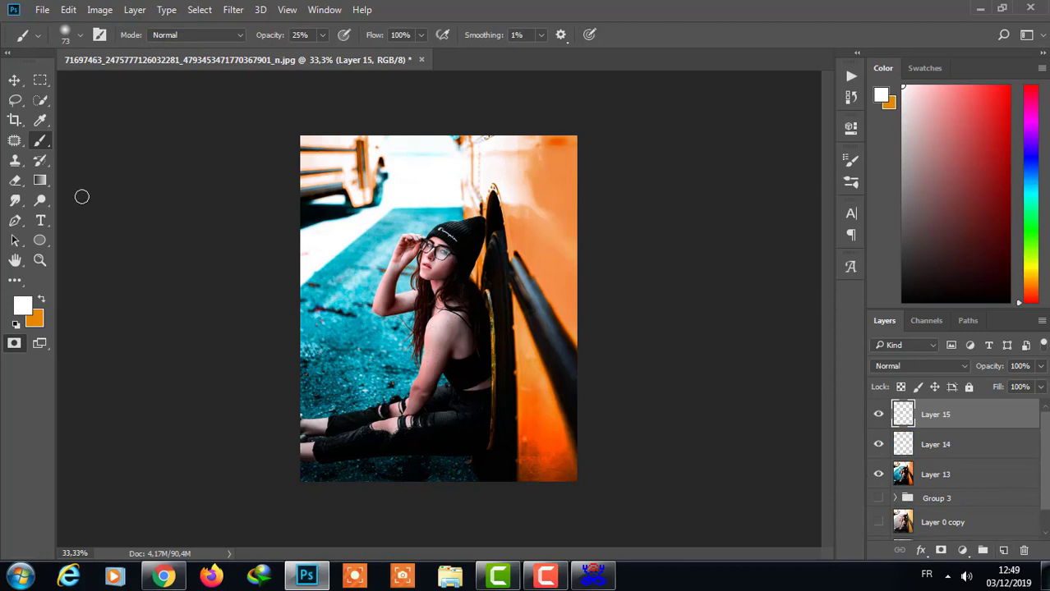
left_click(454, 253, "alt")
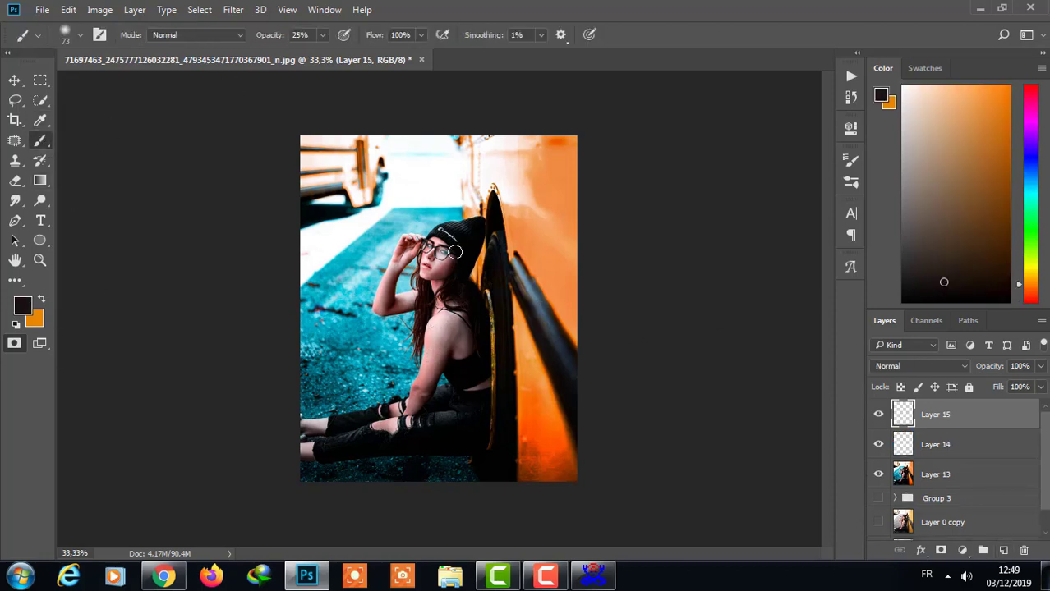
left_click(80, 35)
mouse_move(530, 469)
left_mouse_down()
mouse_move(562, 237)
mouse_move(314, 299)
mouse_move(349, 382)
left_mouse_up()
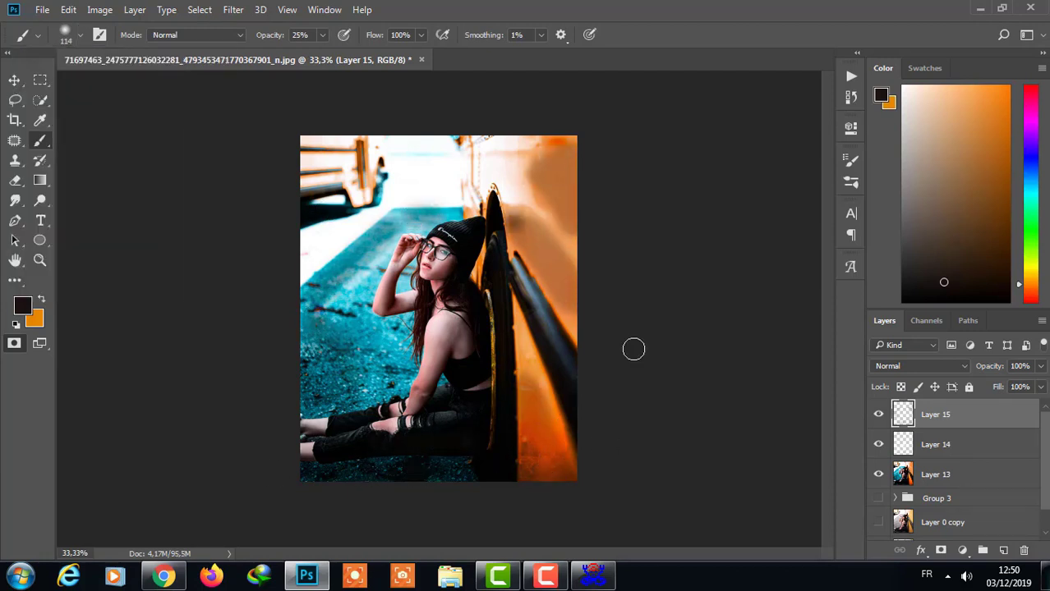
left_click(80, 35)
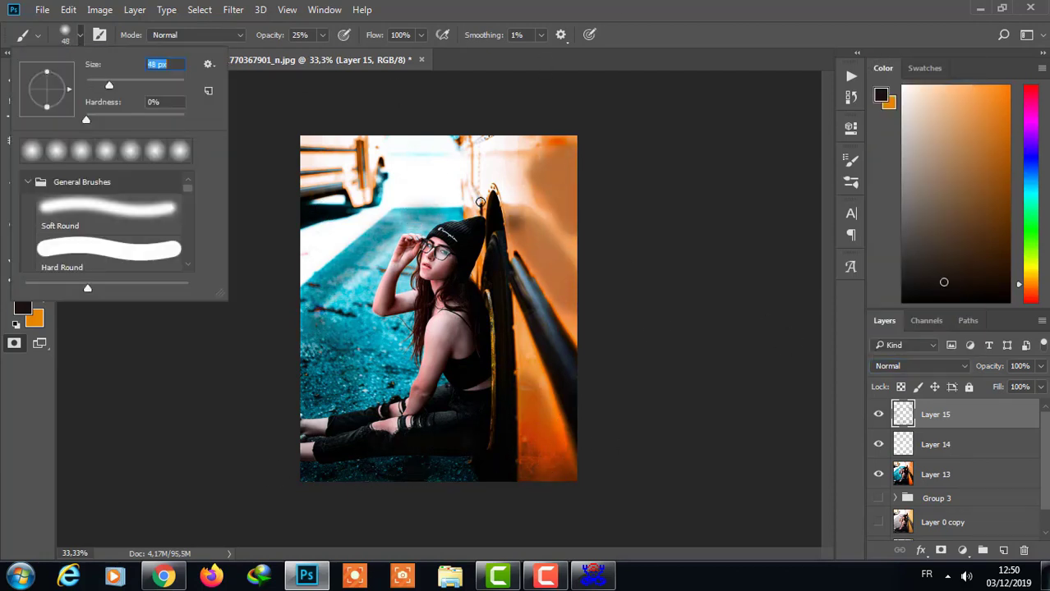
type("48")
key("Return")
Step: Set Layer 15 to Soft Light, stamp visible into Layer 16, and group Layers 13–15 into Group 4
left_click(920, 365)
left_click(933, 218)
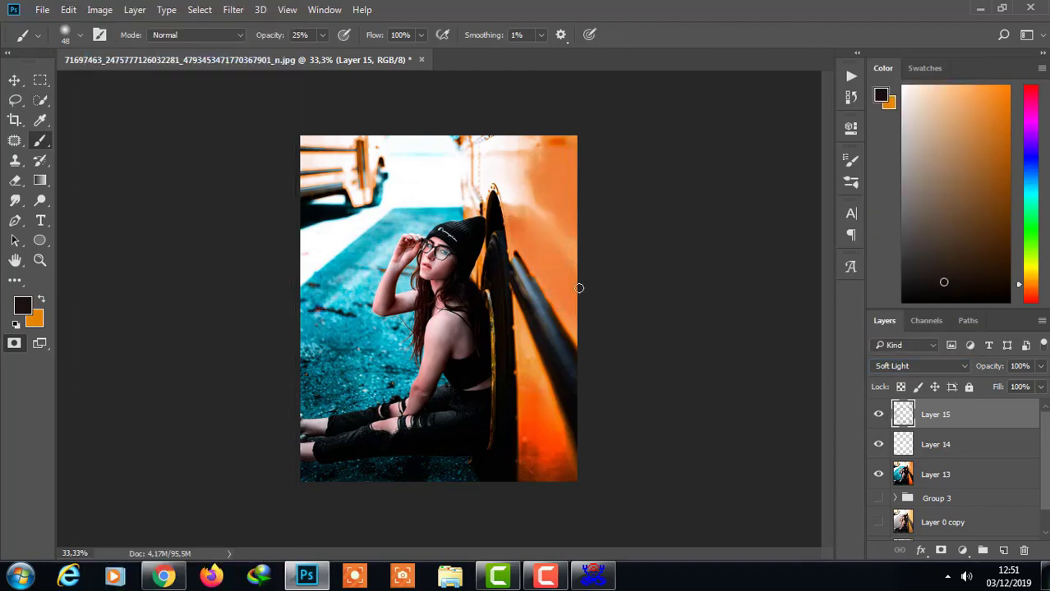
key("bracketright")
key("bracketright")
key("bracketright")
key("ctrl+minus")
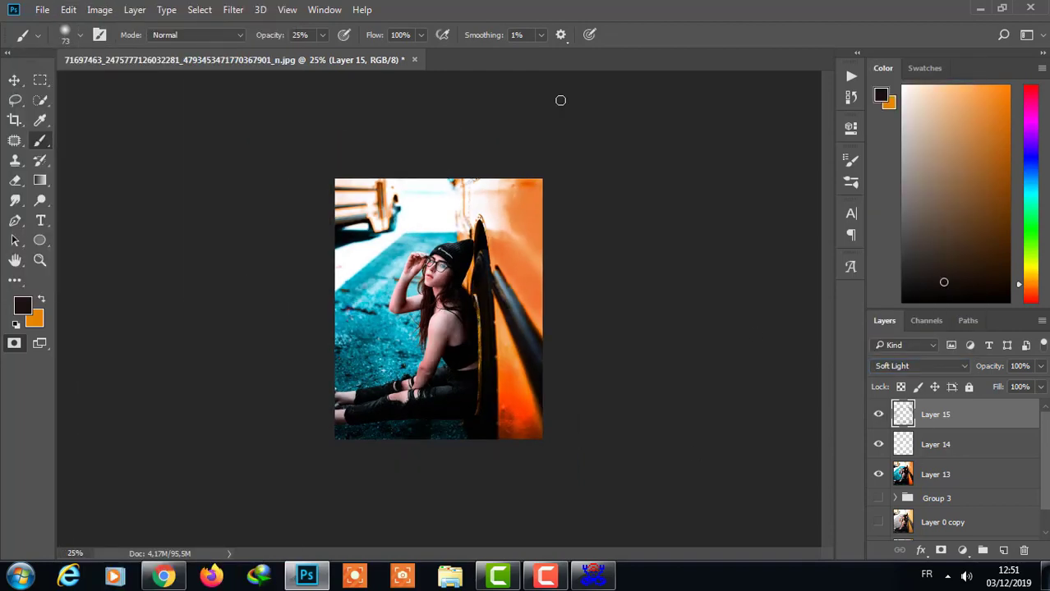
key("ctrl+alt+shift+e")
left_click(933, 505, "shift")
key("ctrl+g")
left_click(878, 438)
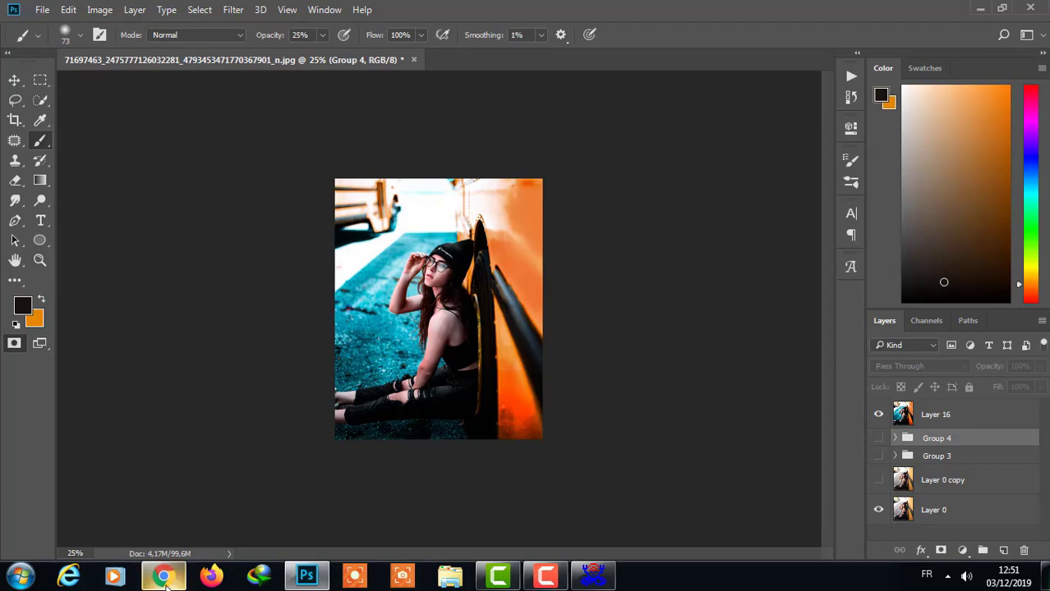
Step: Switch to the Mixer Brush Tool sized at 83 px
key("alt+bracketright")
key("q")
key("ctrl+plus")
key("shift+b")
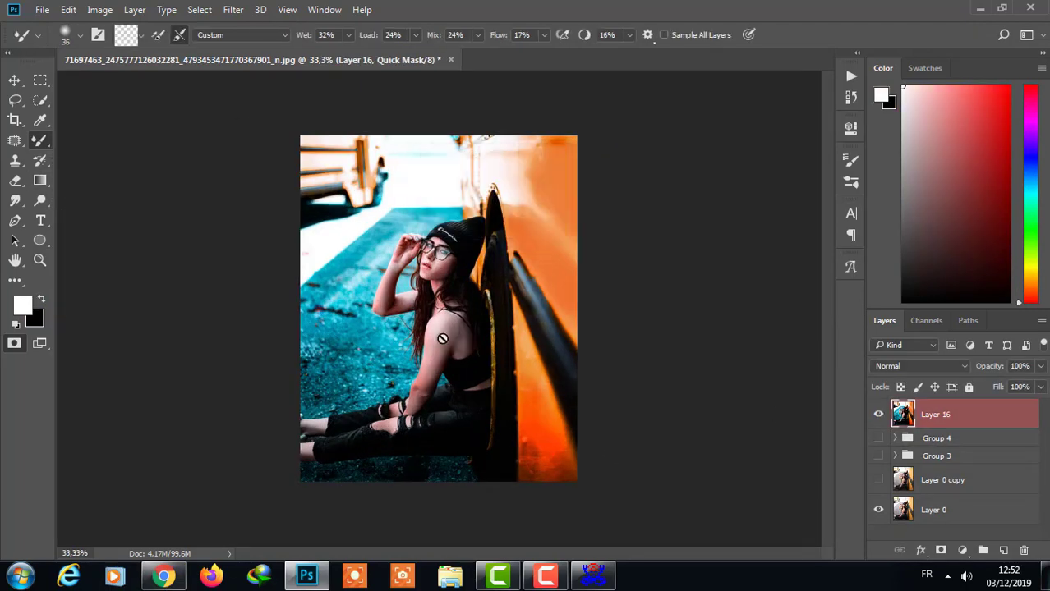
right_click(43, 141)
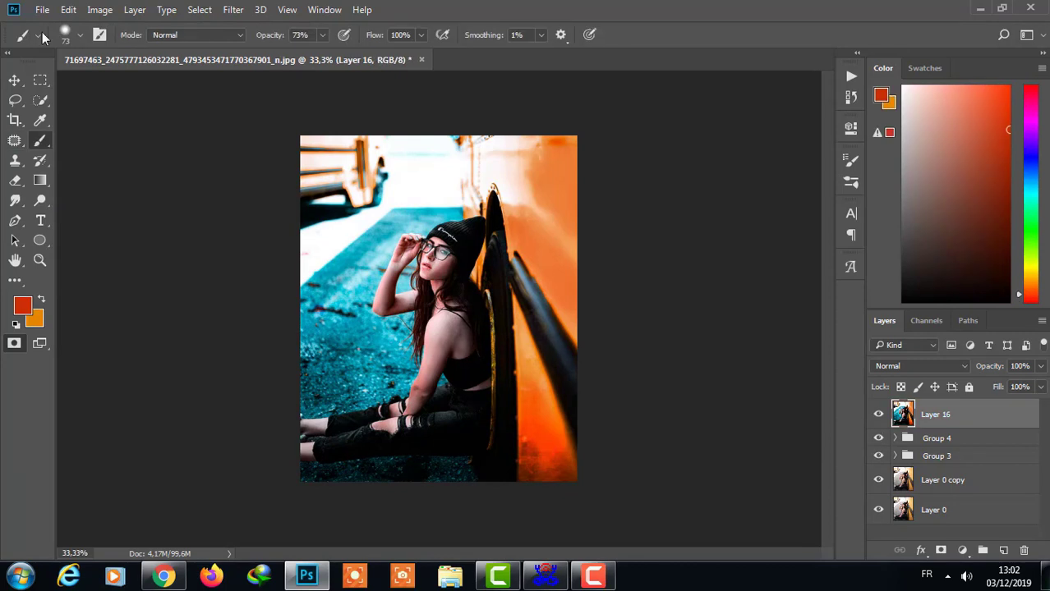
right_click(40, 141)
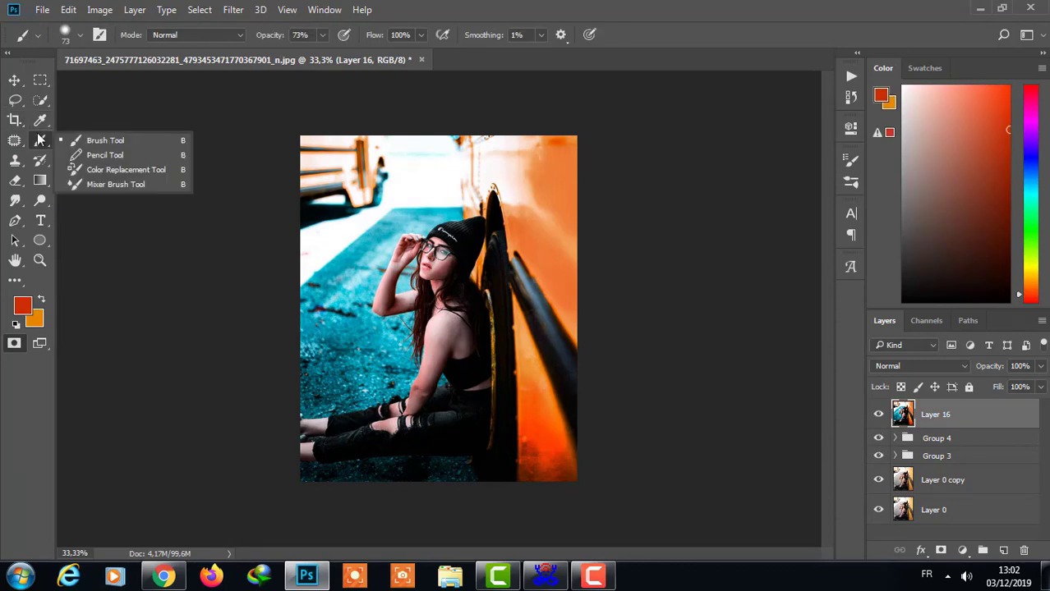
left_click(90, 186)
left_click(81, 37)
left_click_drag(103, 86, 131, 85)
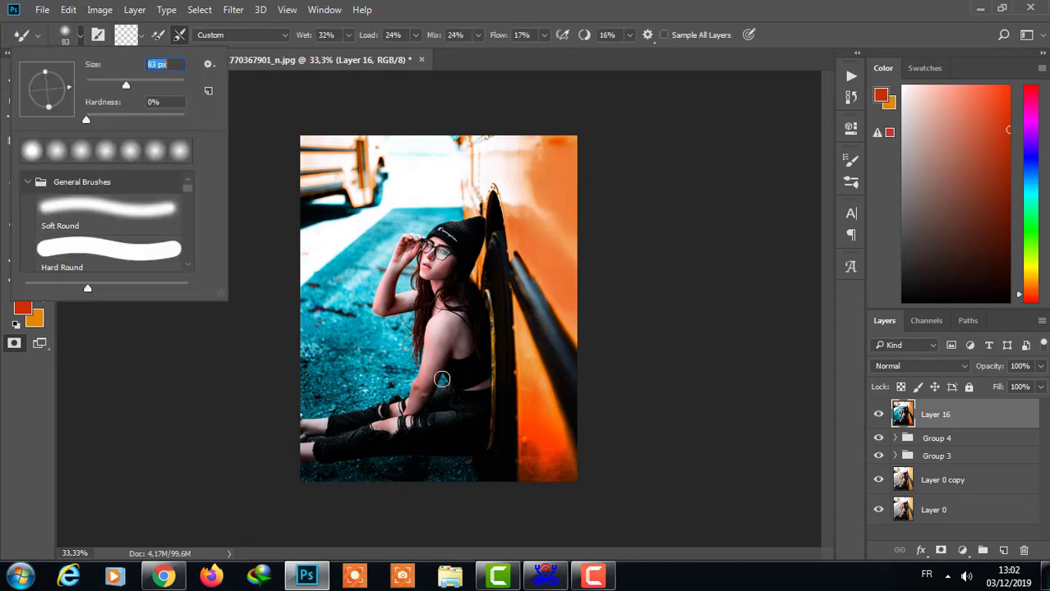
left_click(533, 451)
Step: Smooth the orange paint near the bus bottom and move Layer 0 copy beneath Layer 16
left_click_drag(529, 430, 527, 432)
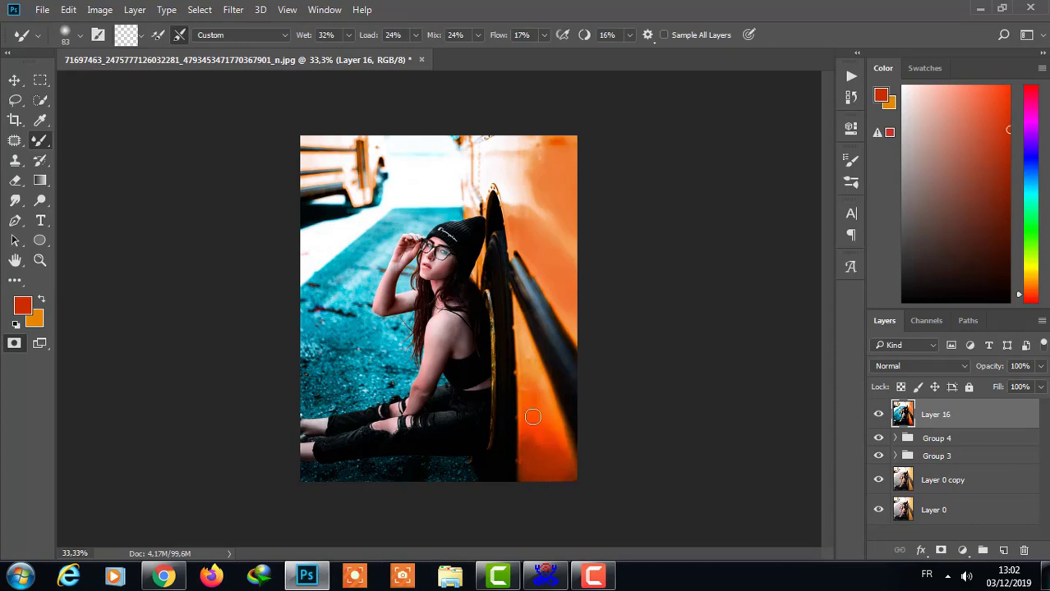
left_click_drag(527, 404, 562, 468)
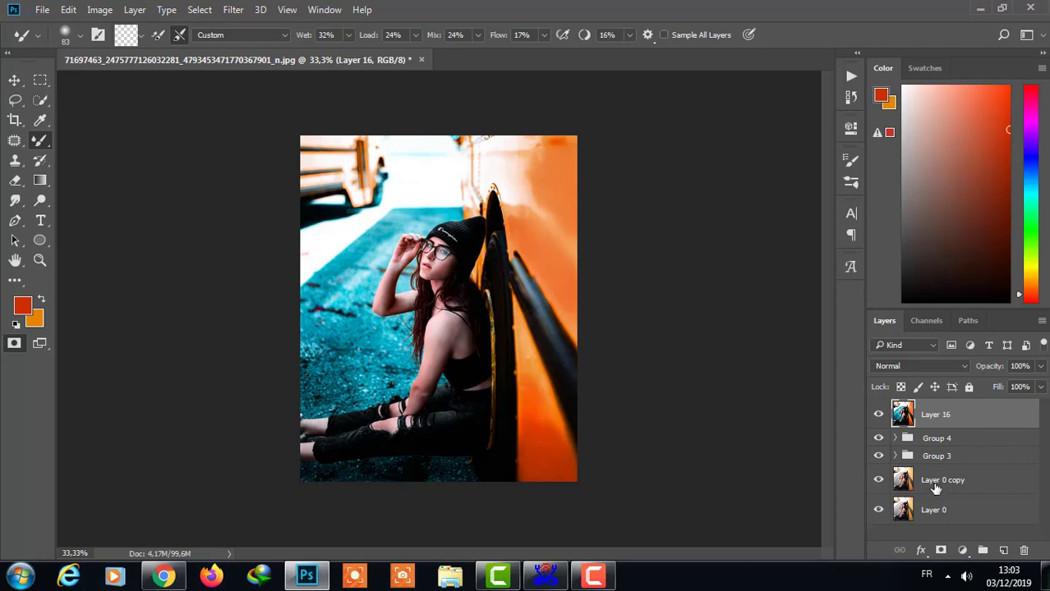
left_click_drag(935, 488, 926, 409)
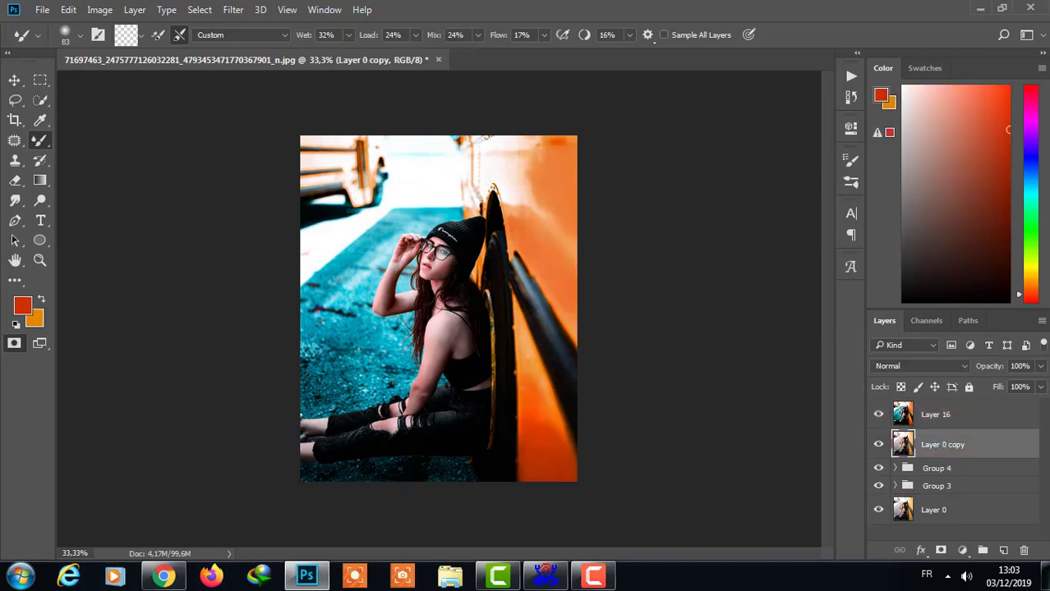
Step: Undo the two stray masks accidentally added to Layer 0 copy
left_click(941, 550)
left_click(941, 551)
left_click(68, 10)
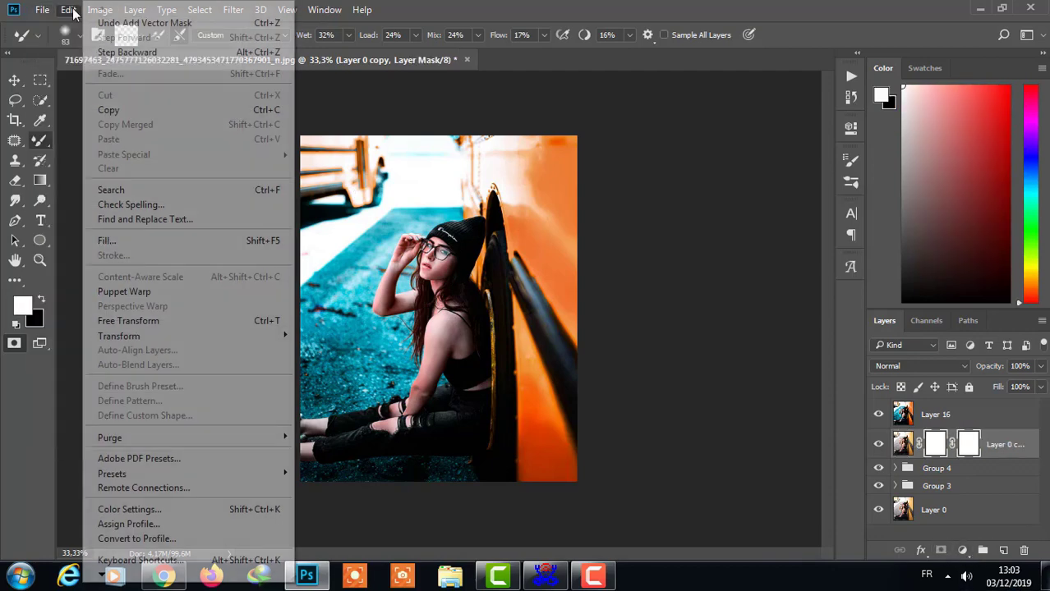
left_click(123, 52)
left_click(69, 9)
left_click(123, 52)
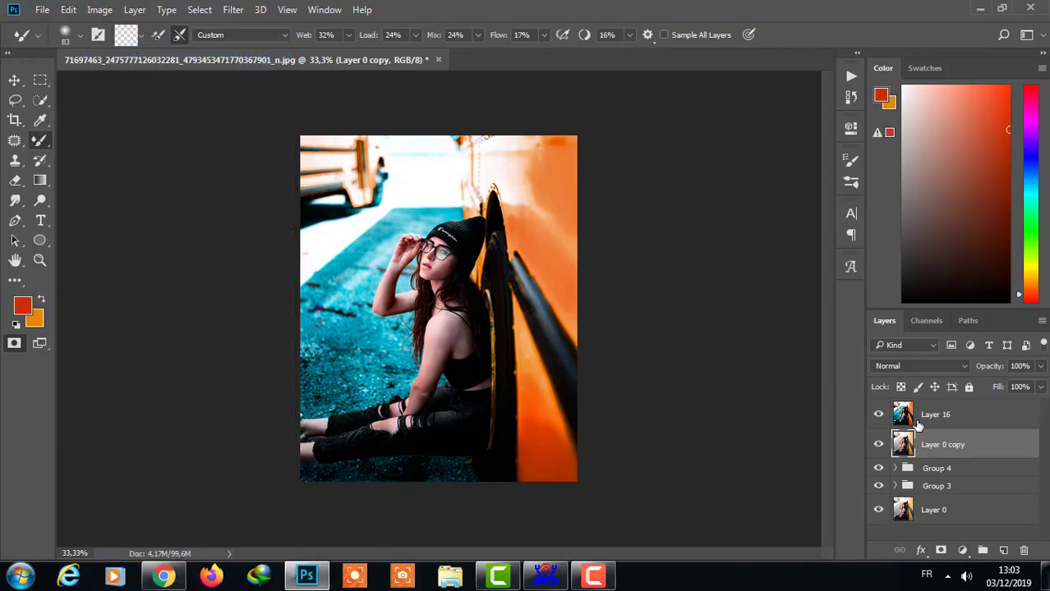
Step: Add a white layer mask to Layer 16 and set up a black painting brush
left_click(935, 415)
left_click(942, 550)
right_click(39, 140)
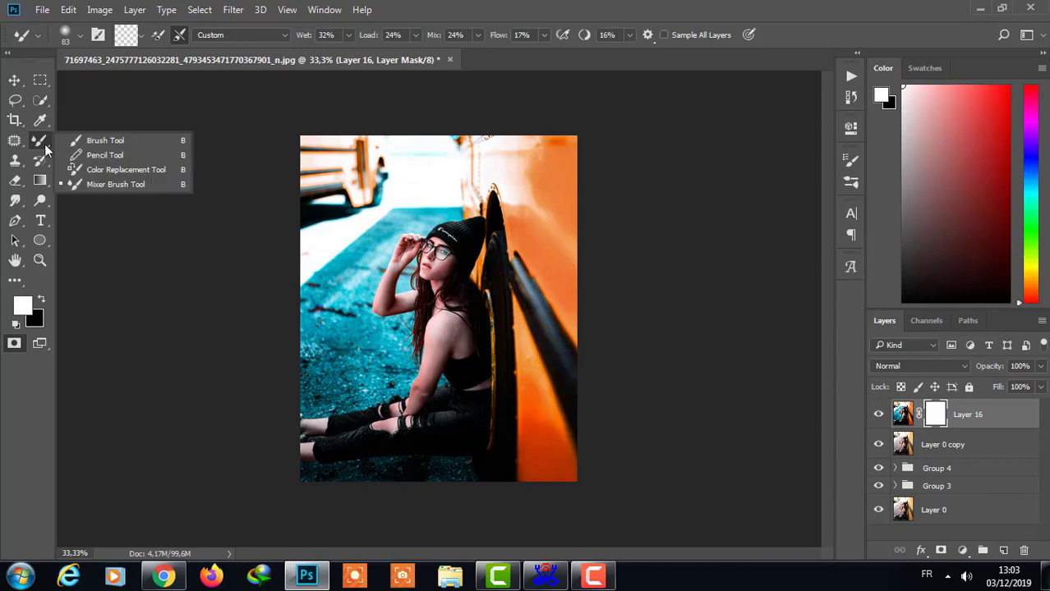
left_click(92, 141)
left_click(41, 302)
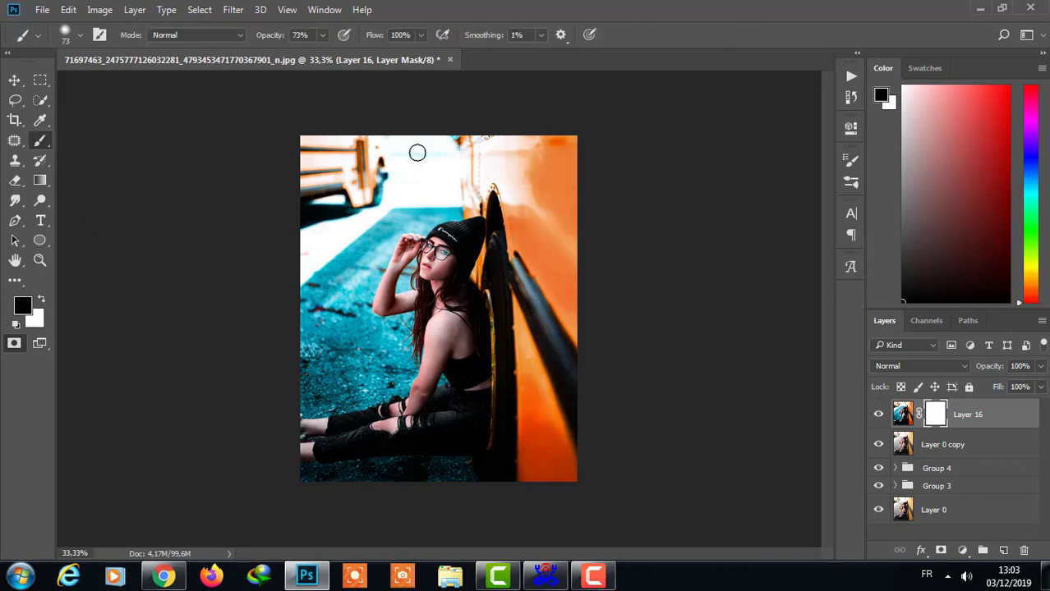
key("ctrl+plus")
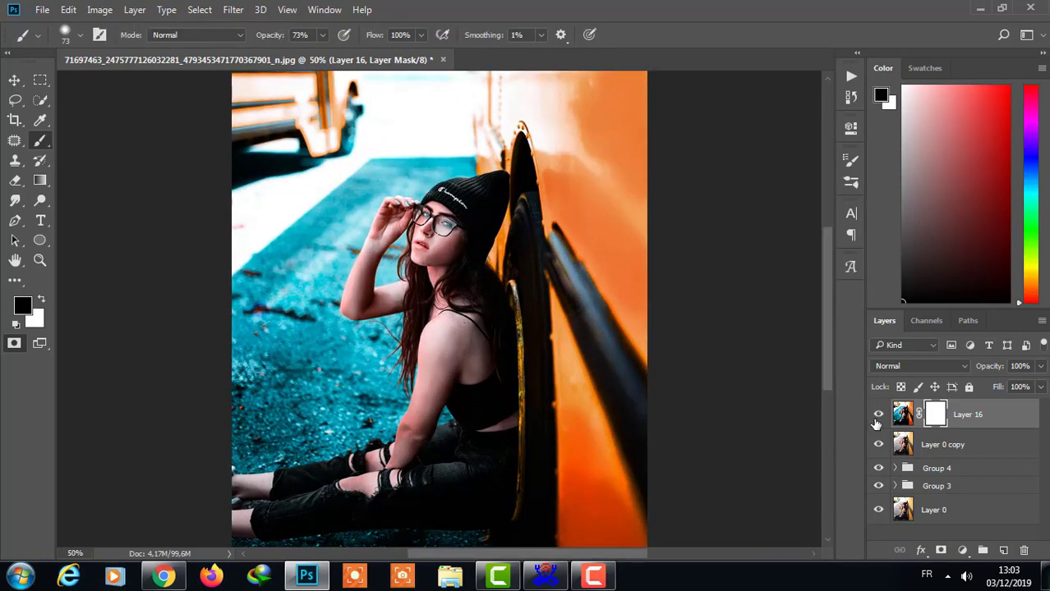
Step: Toggle Layer 16 on and off to compare against the original, leaving it visible
left_click(876, 419)
left_click(877, 419)
left_click(877, 419)
left_click(876, 419)
left_click(877, 417)
left_click(877, 416)
left_click(877, 416)
left_click(877, 417)
Step: Keep the normal brush and target Layer 16's image thumbnail instead of its mask
left_click(79, 34)
left_click(496, 141)
right_click(40, 140)
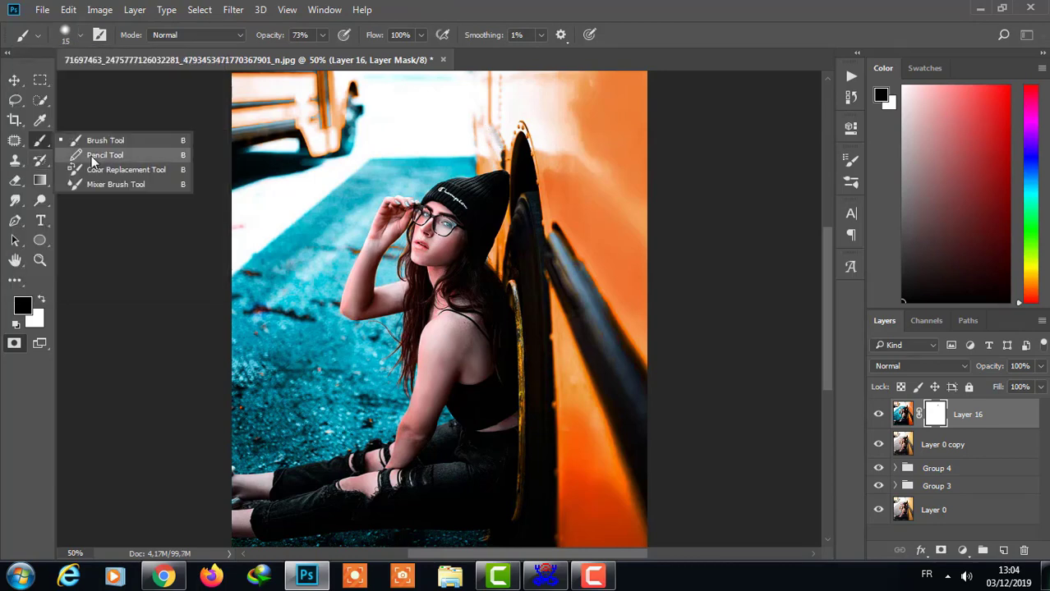
left_click(94, 140)
left_click(901, 414)
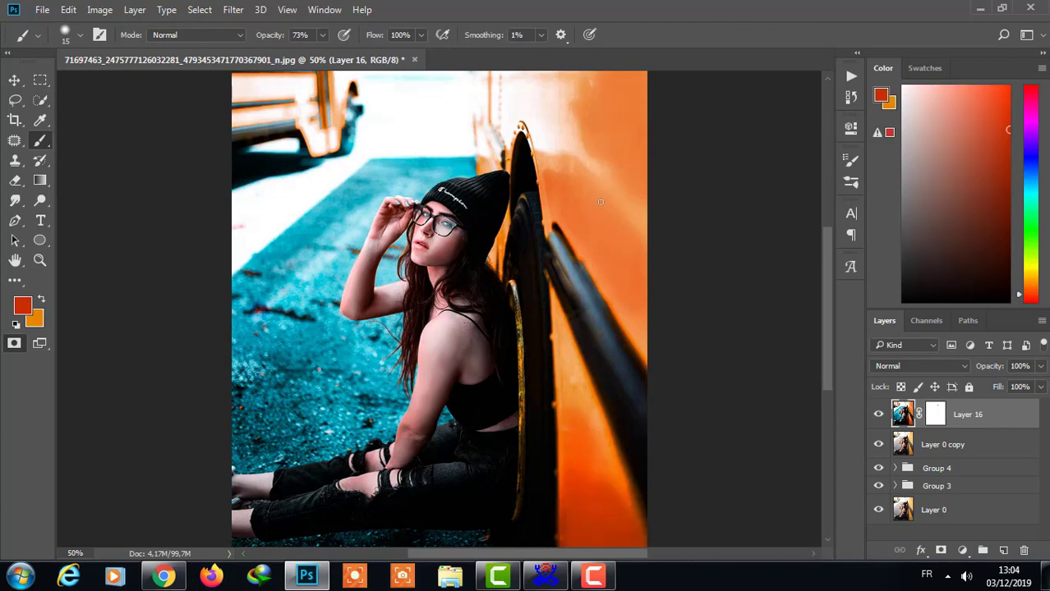
Step: Sample a dark colour from the photo and set the brush opacity to 100%
left_click(40, 120)
left_click(598, 356)
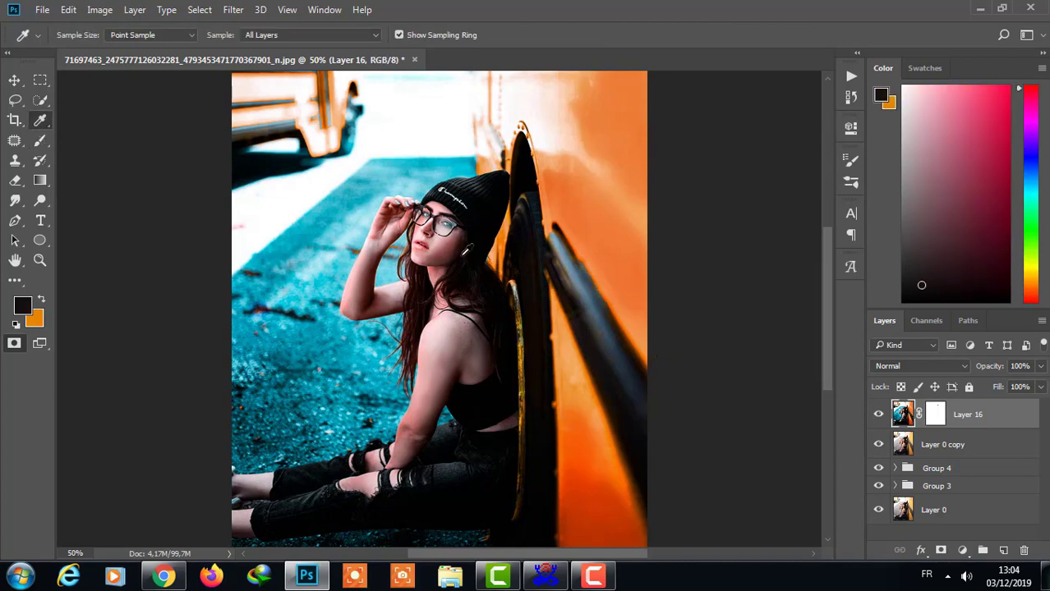
left_click(41, 141)
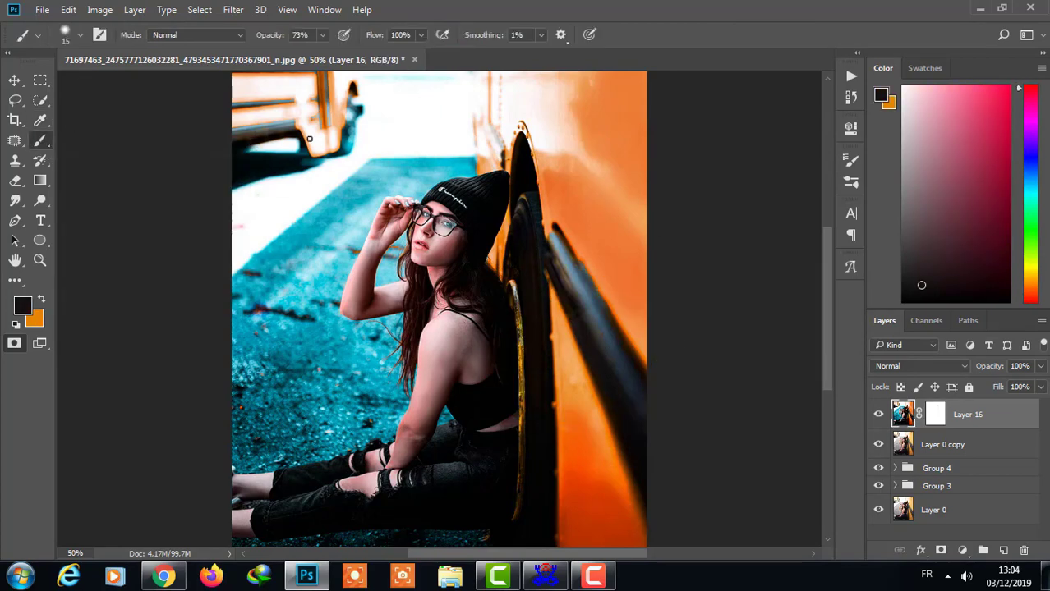
left_click(498, 147)
left_click_drag(321, 41, 349, 60)
key("0")
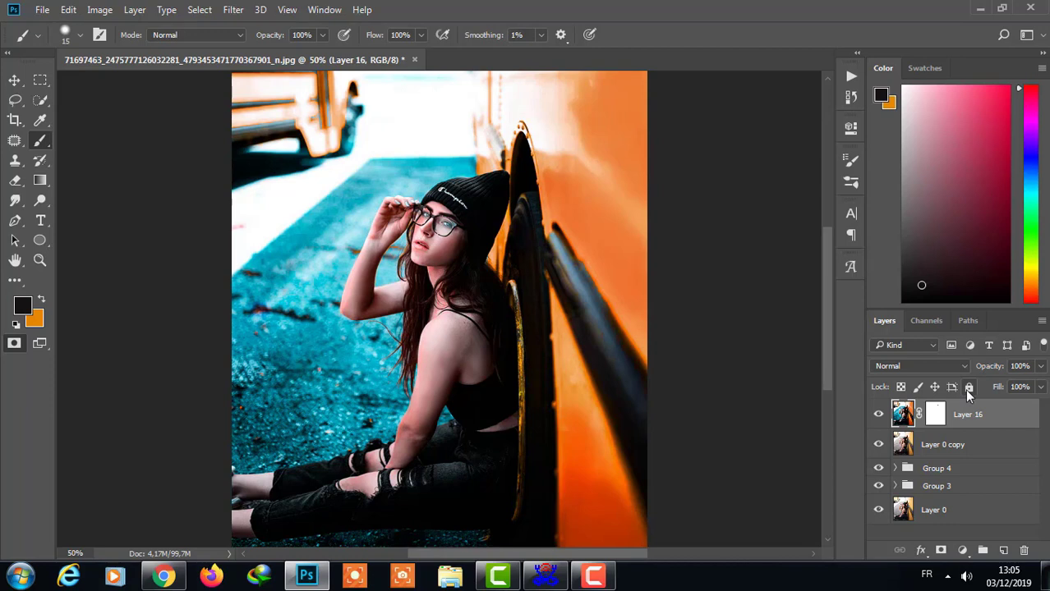
Step: Stamp visible into Layer 17, then paint a dark Soft Light stroke near the wheel on Layer 18
key("ctrl+shift+alt+e")
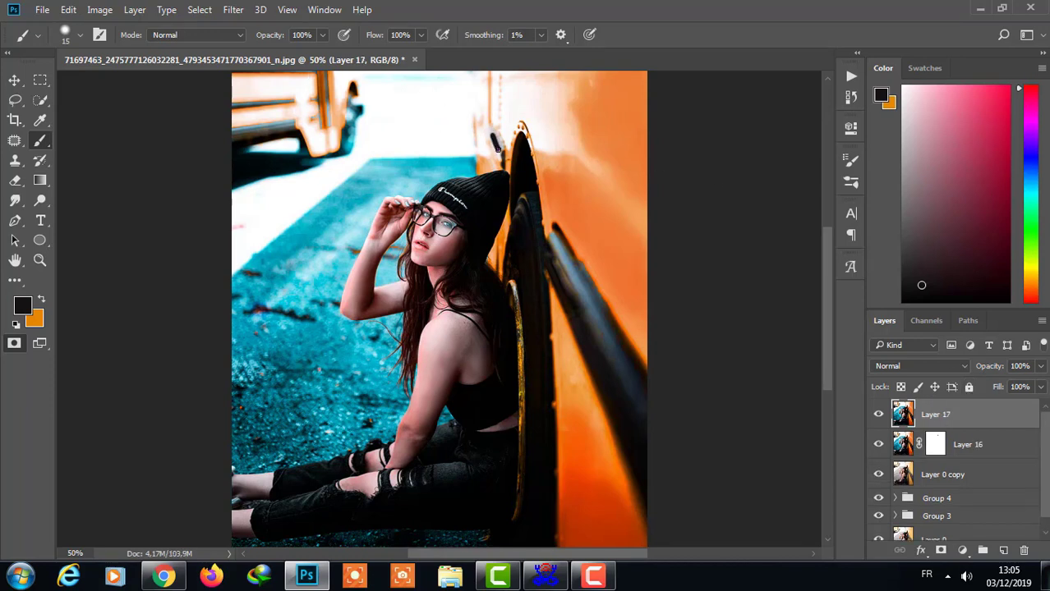
left_click(68, 10)
left_click(123, 47)
left_click(1002, 550)
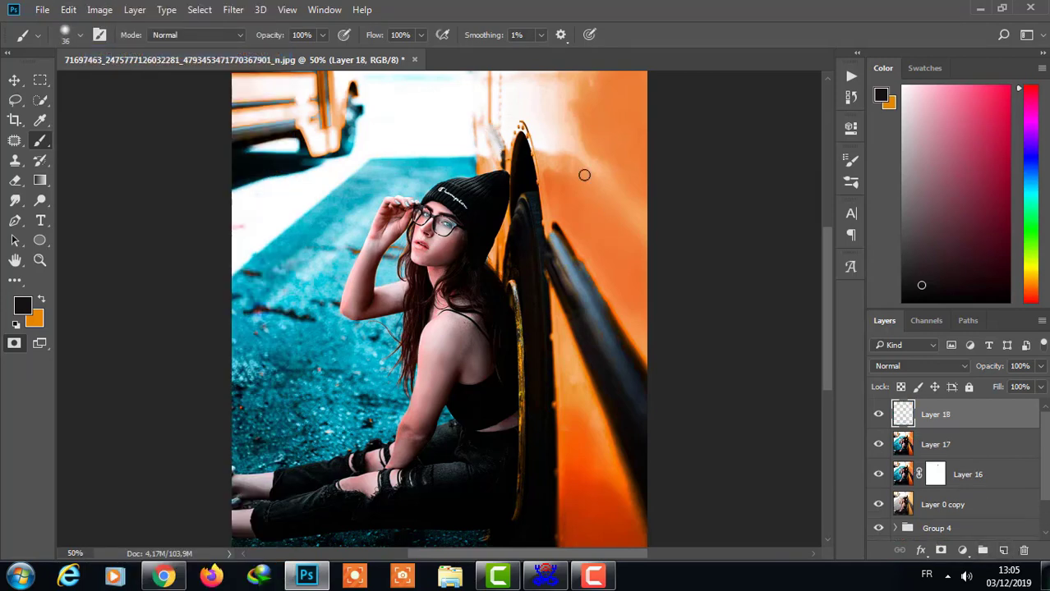
left_click_drag(488, 131, 503, 159)
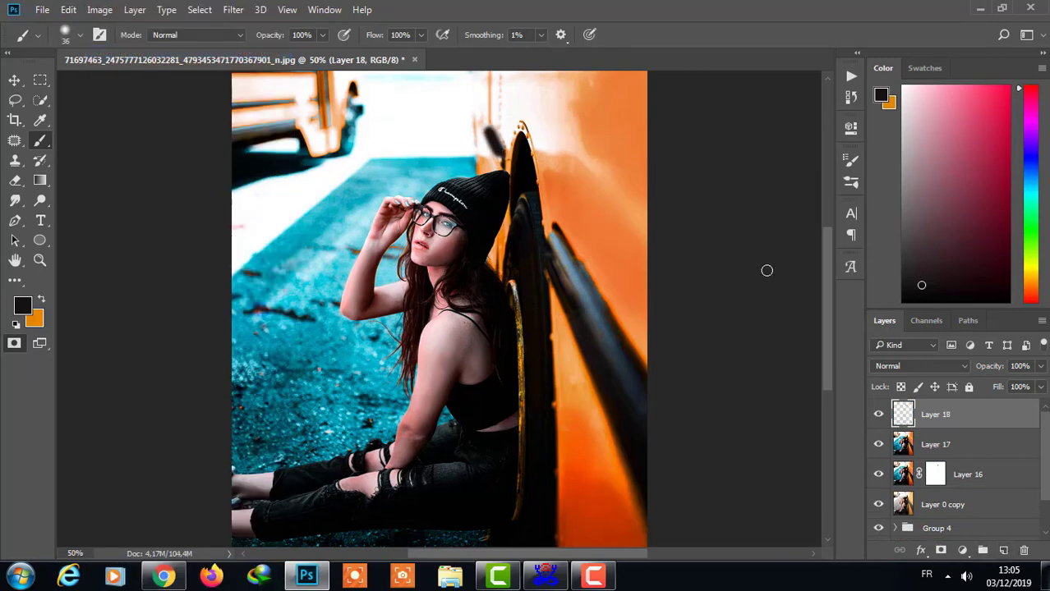
left_click(953, 366)
left_click(909, 210)
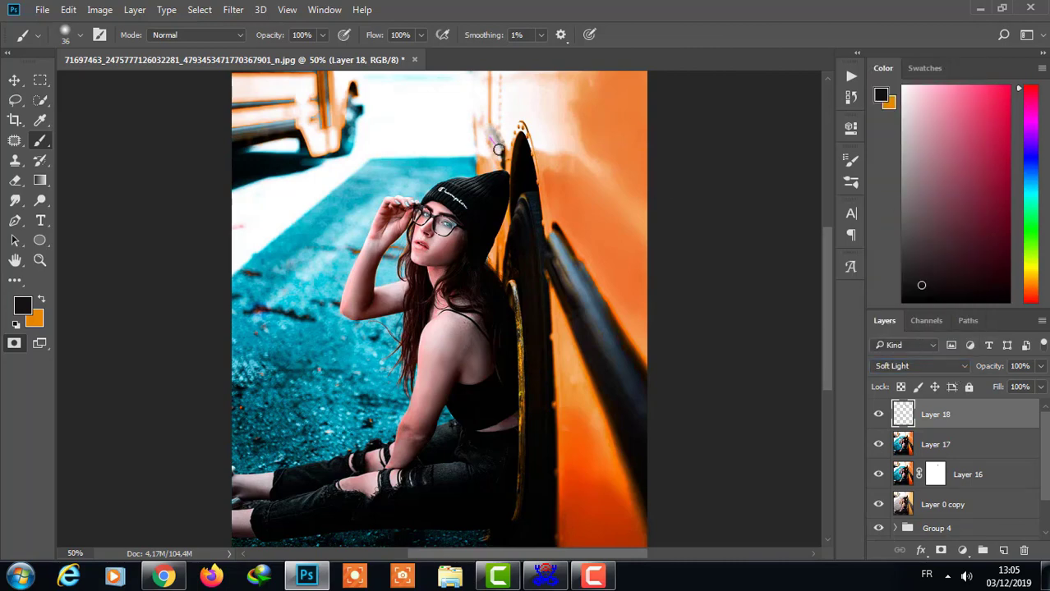
left_click_drag(498, 150, 498, 146)
key("ctrl+minus")
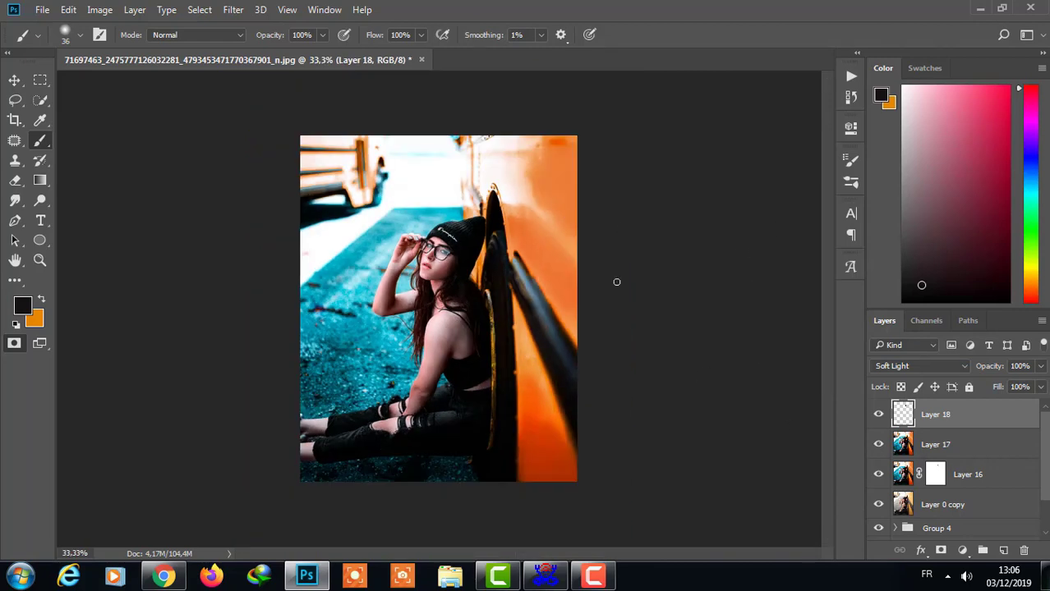
Step: Enlarge the brush to 66 px and undo the last two stray strokes
left_click(322, 35)
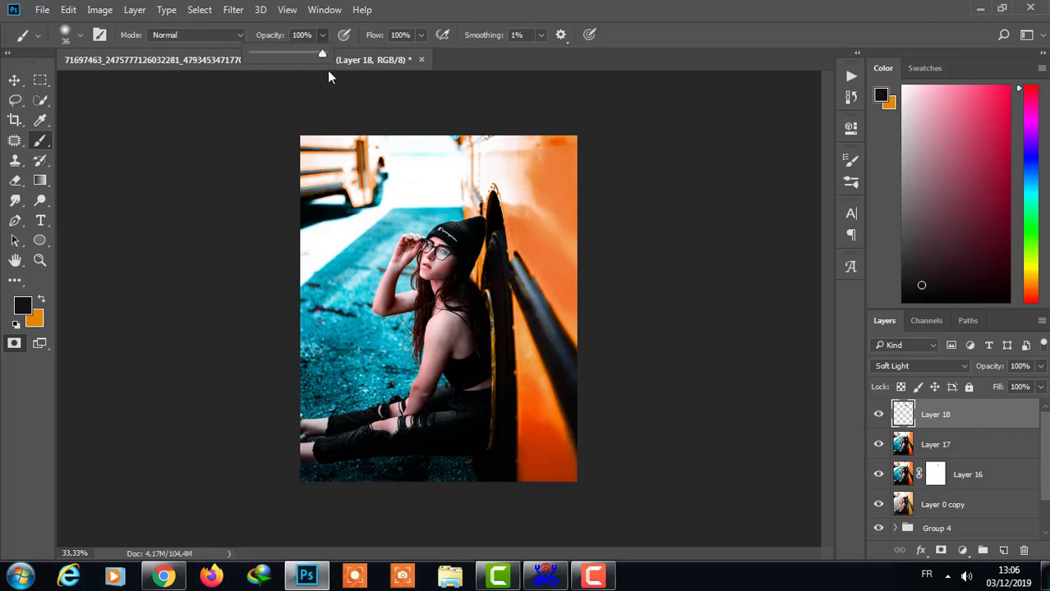
left_click(132, 63)
left_click(80, 35)
type("66")
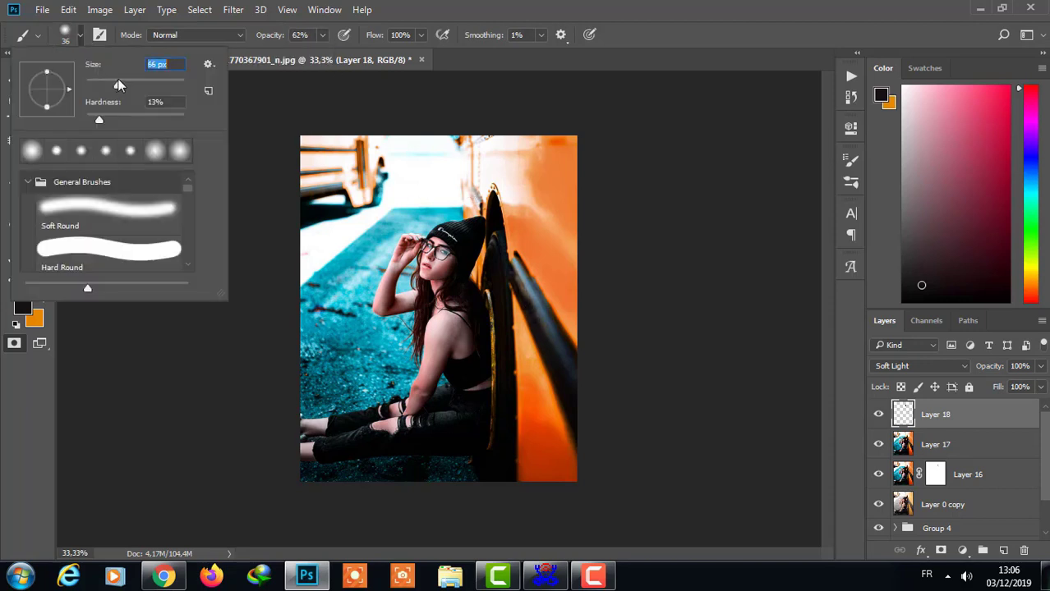
key("Return")
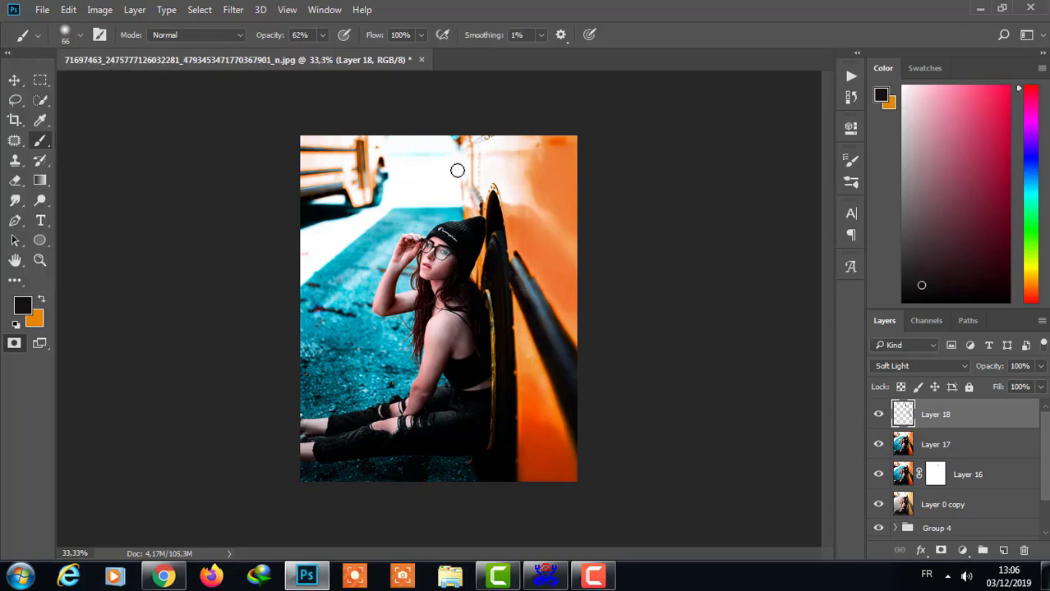
left_click(68, 9)
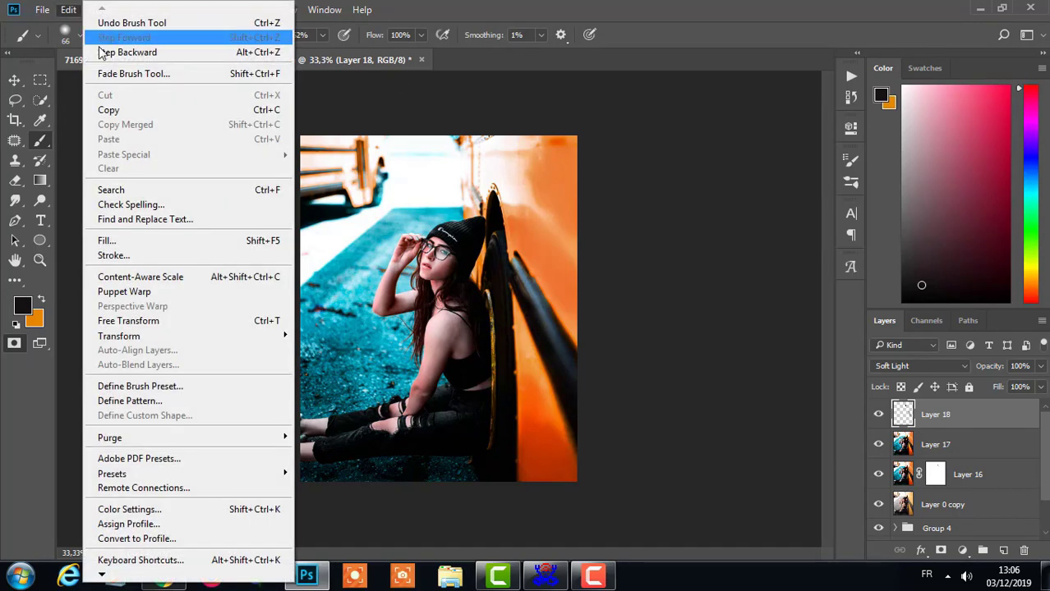
left_click(99, 46)
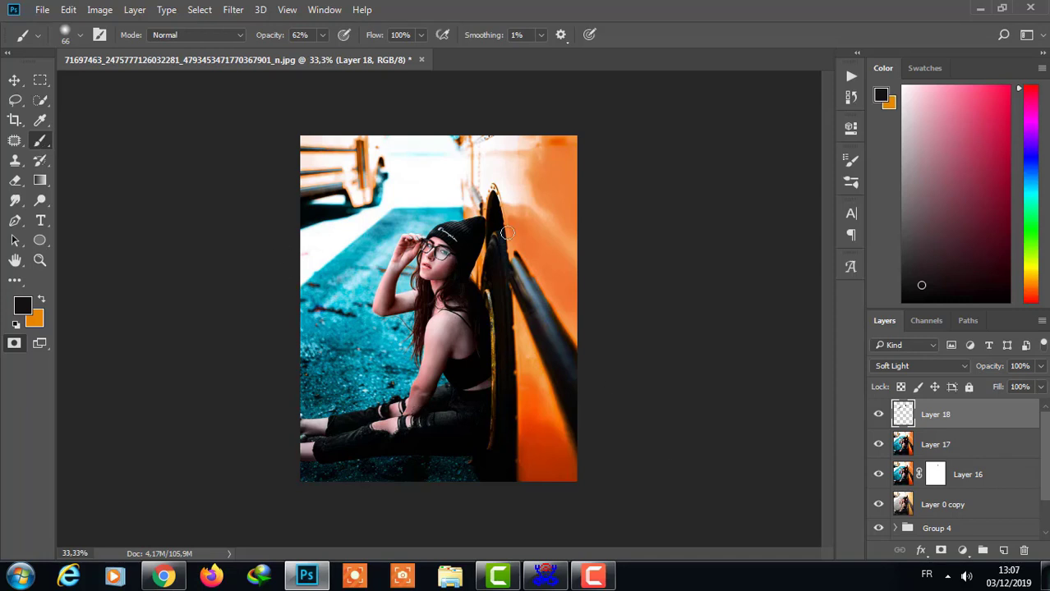
Step: On a new Layer 19, pick a slightly darkened crimson foreground colour
left_click(1003, 551)
left_click(46, 118)
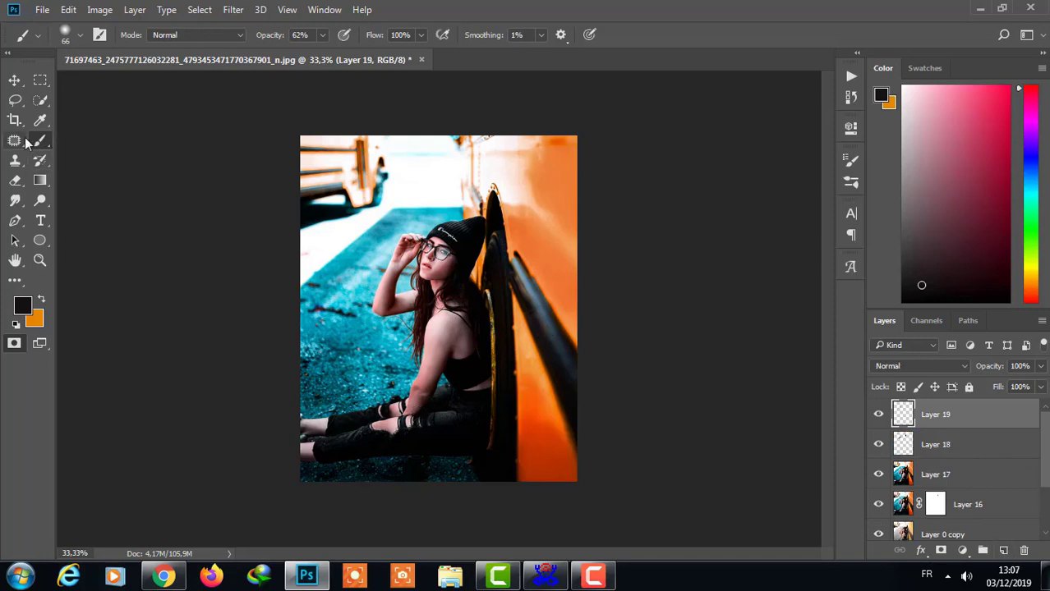
left_click(998, 183)
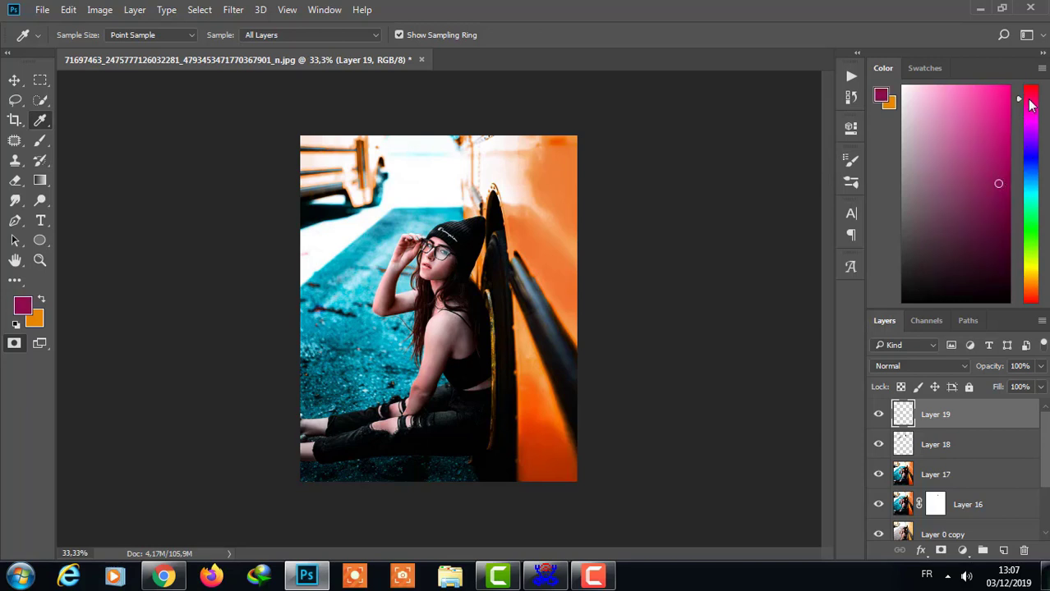
left_click(999, 132)
left_click_drag(998, 132, 1007, 155)
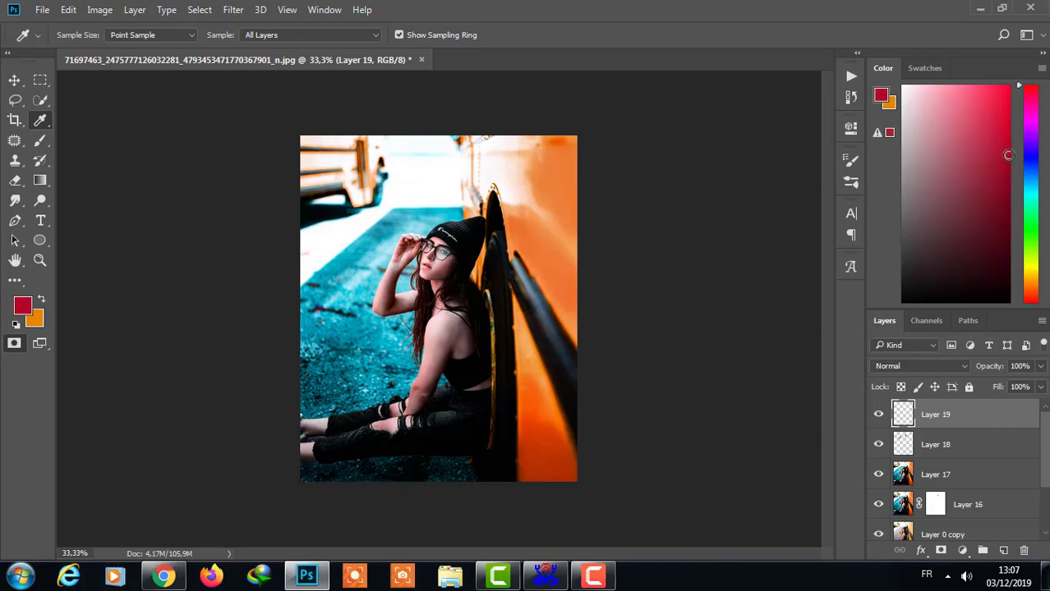
left_click(40, 140)
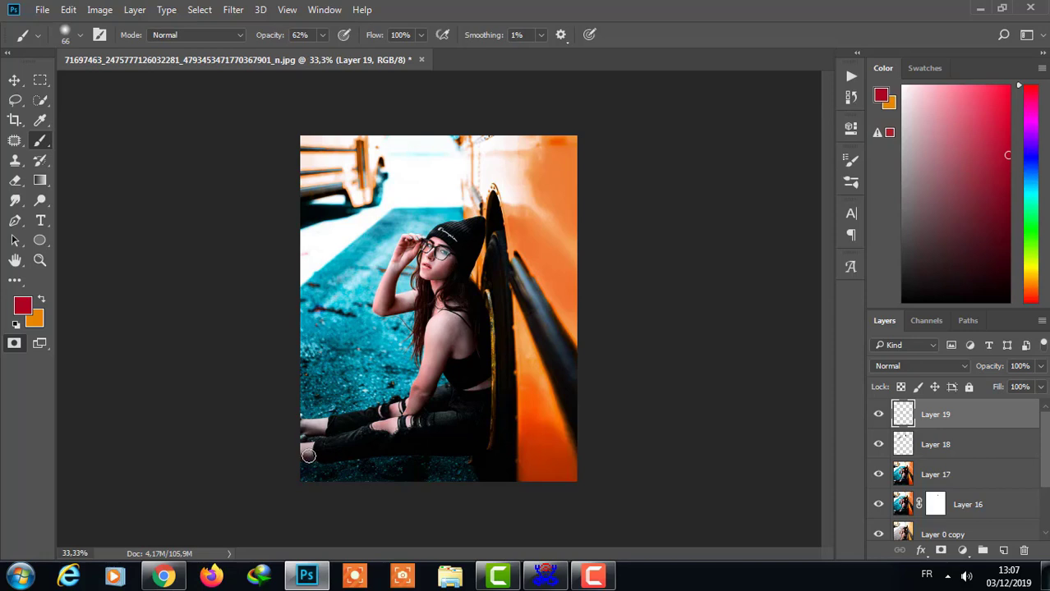
Step: Paint red over the girl's lower legs and arm, fading the layer to 16%
mouse_move(308, 456)
left_mouse_down()
mouse_move(276, 454)
mouse_move(281, 428)
left_mouse_up()
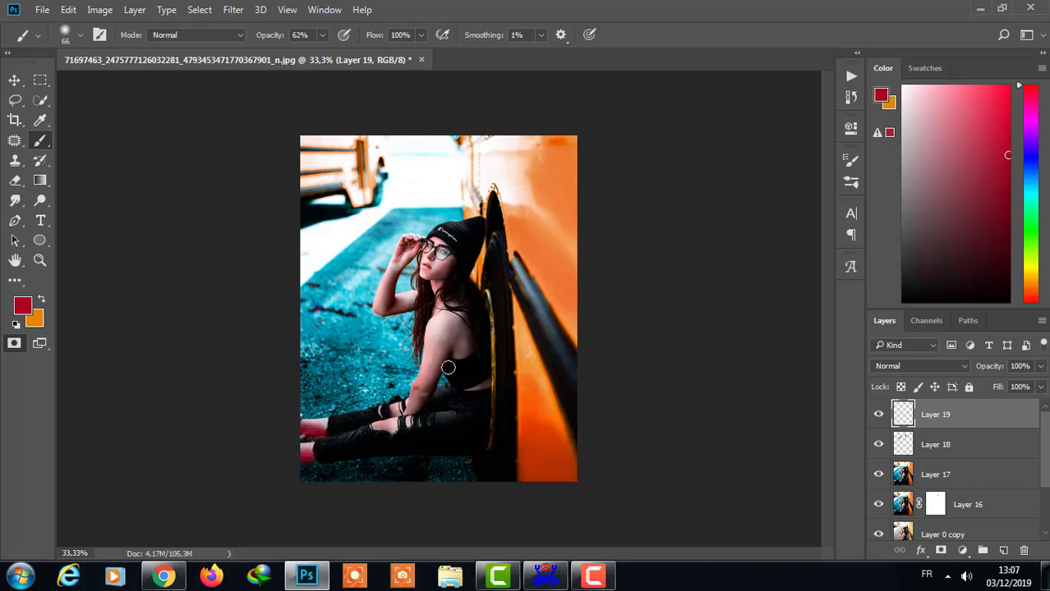
left_click_drag(443, 339, 422, 370)
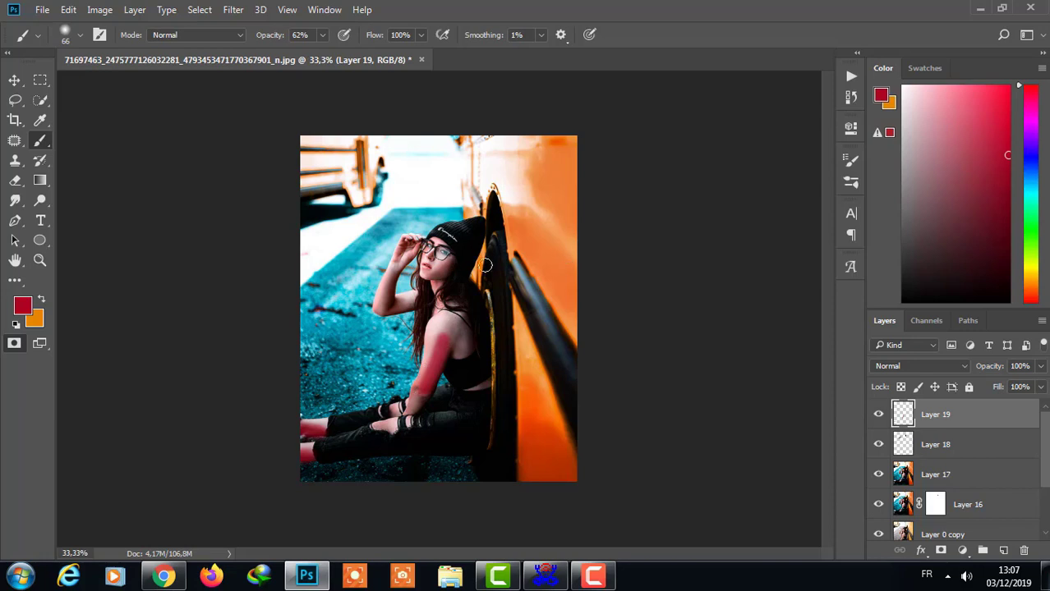
left_click(1040, 367)
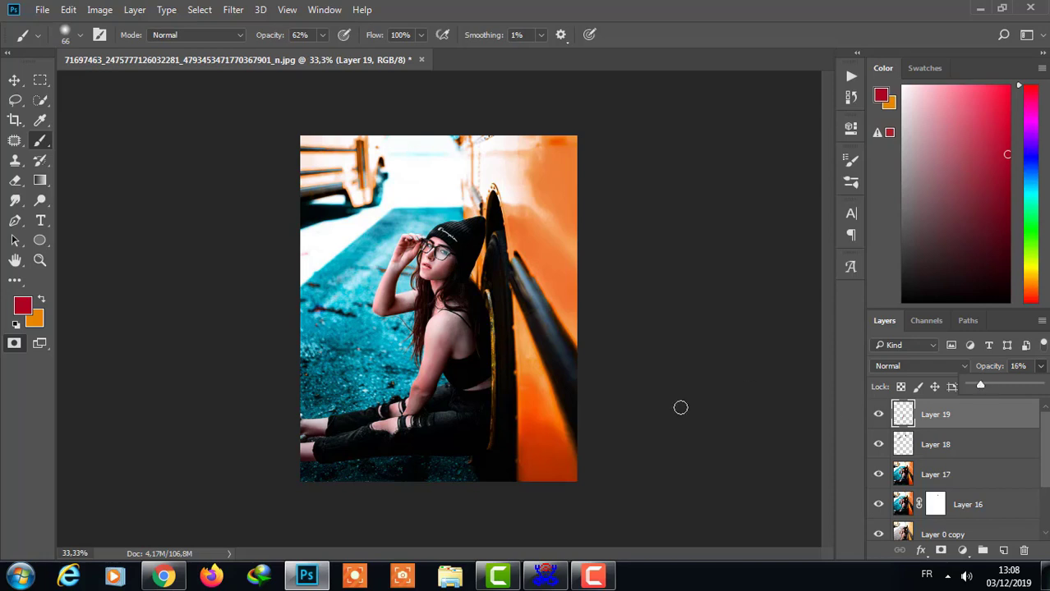
Step: Try a faint blush stroke on the cheek at 50% zoom, then undo it
left_click(15, 180)
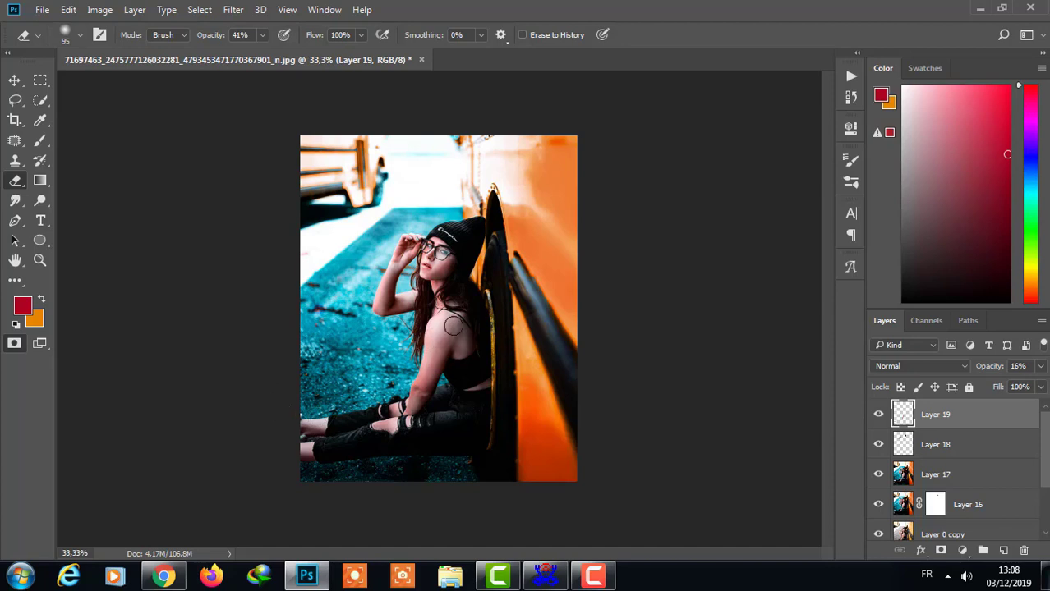
key("ctrl+plus")
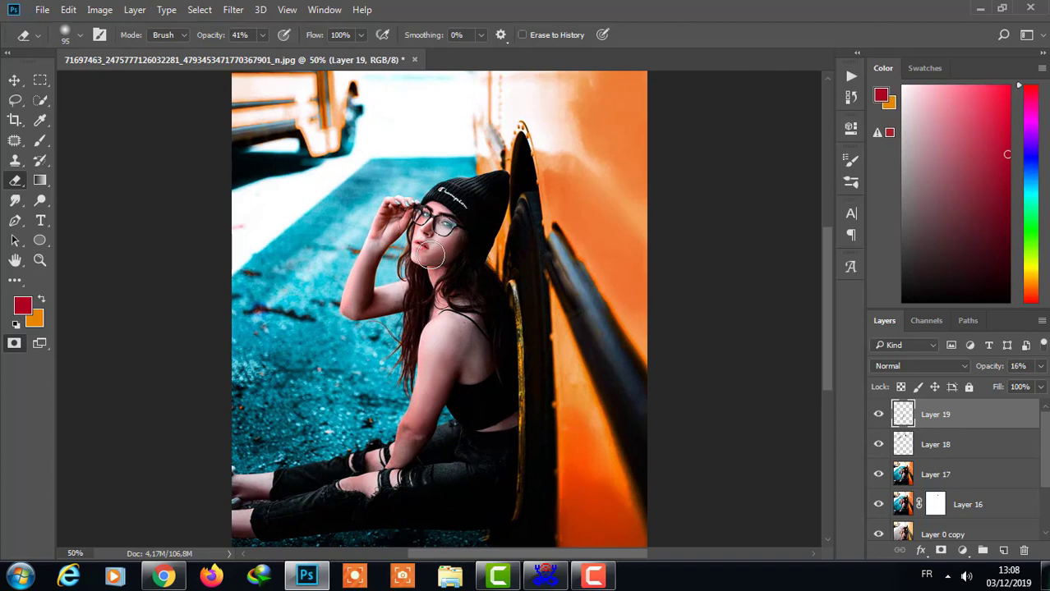
left_click(40, 140)
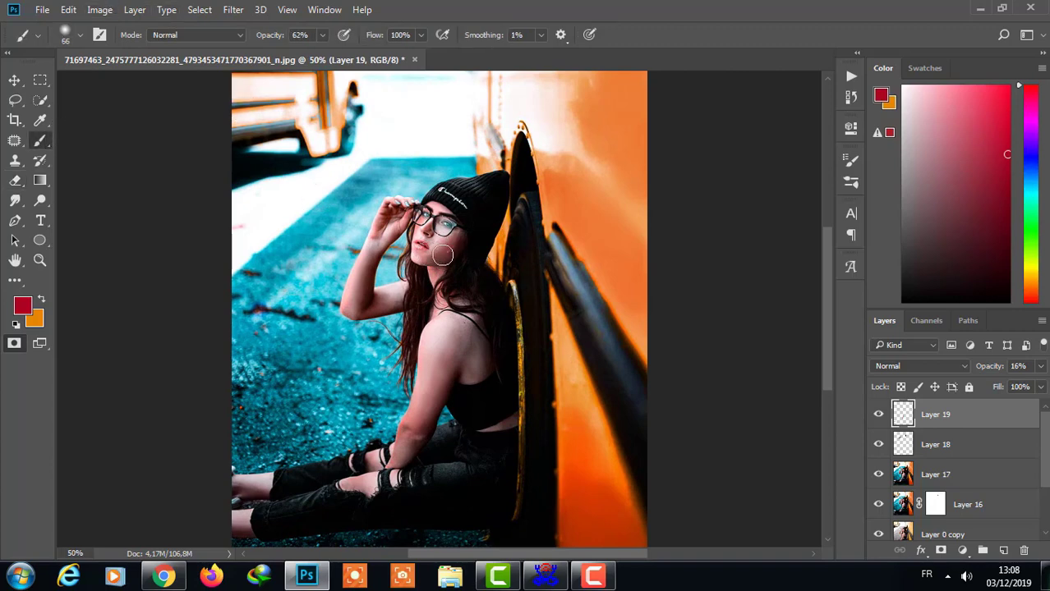
left_click_drag(435, 251, 455, 238)
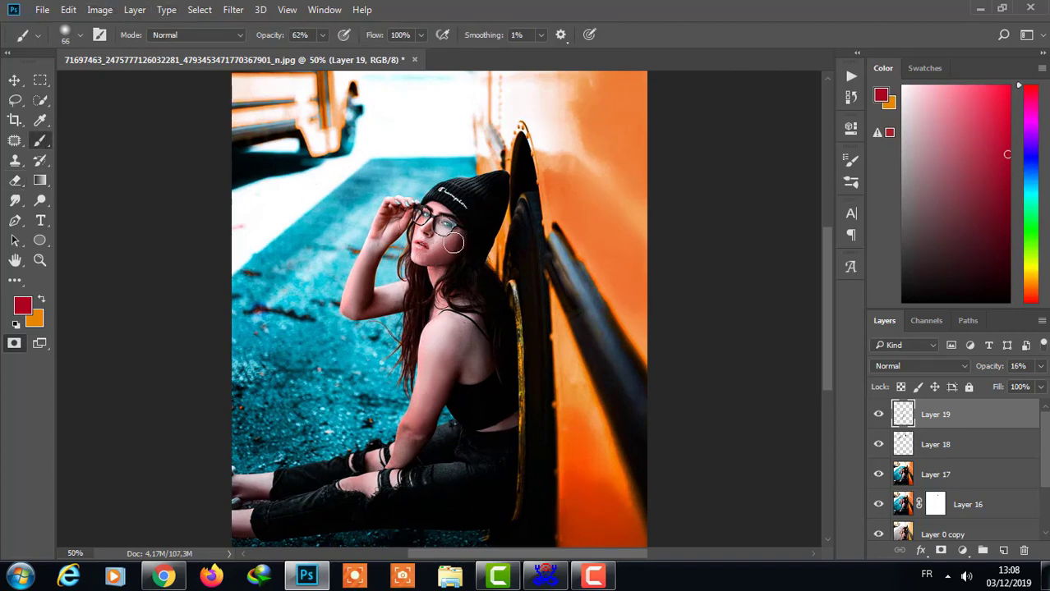
left_click(69, 10)
left_click(99, 50)
Step: Readjust Layer 19's opacity with the Layers slider, settling the blush at 10%
left_click(1039, 367)
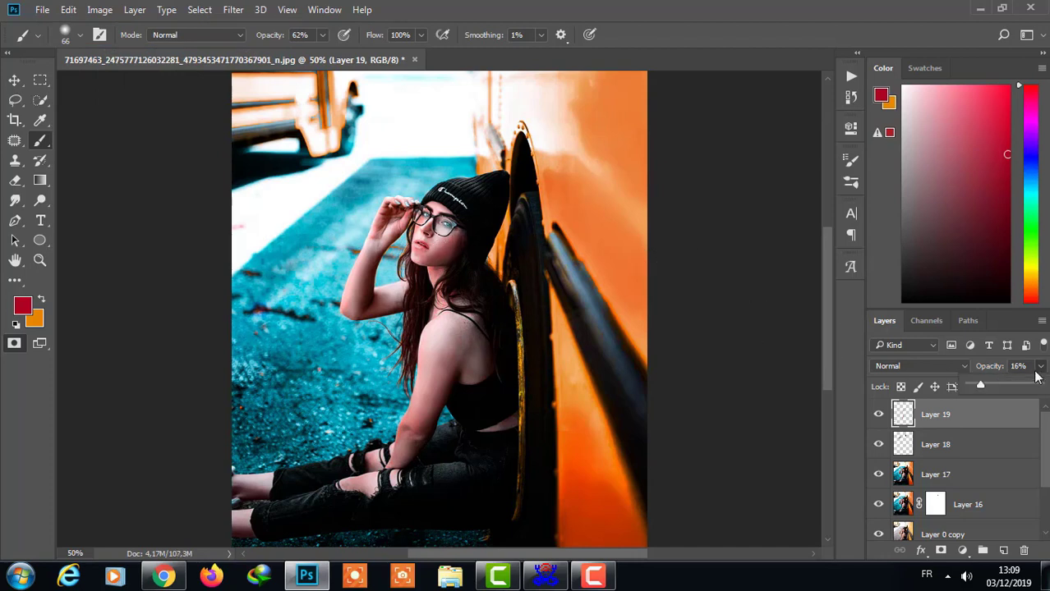
left_click(882, 416)
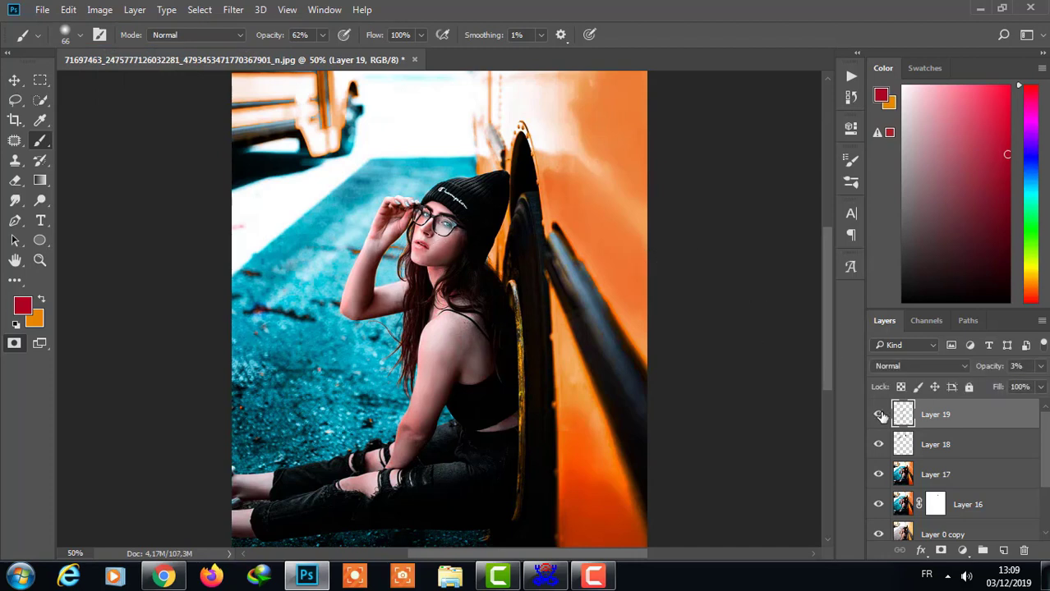
left_click(1039, 367)
left_click_drag(983, 381, 979, 388)
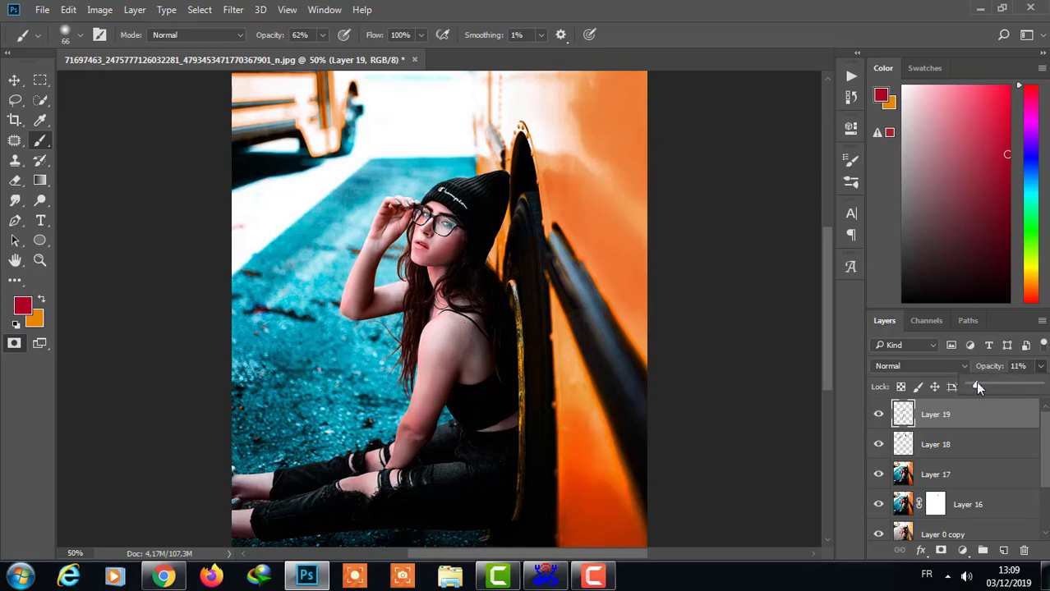
left_click(15, 179)
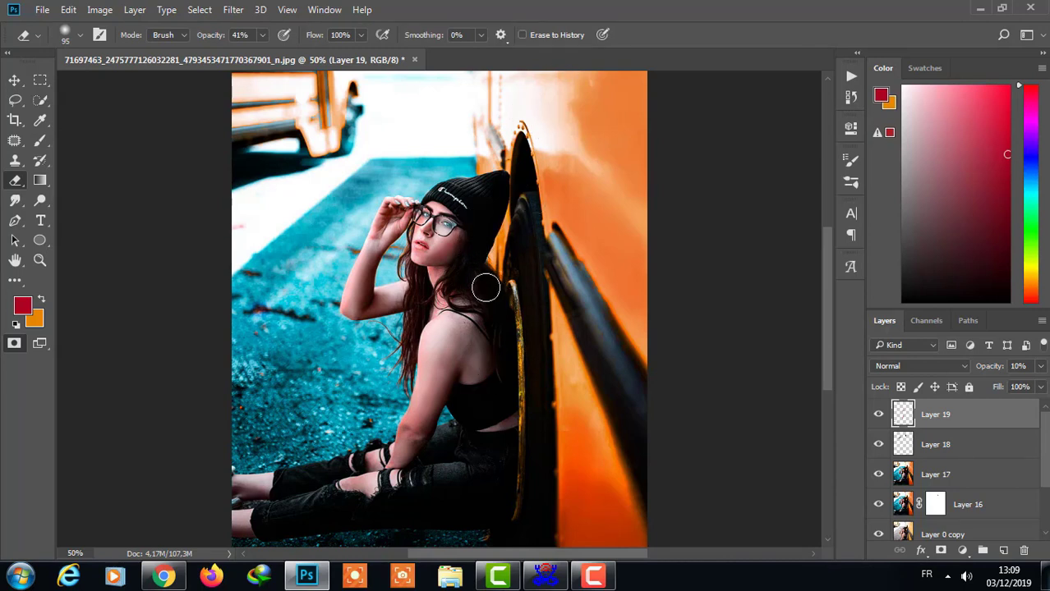
Step: Eyedropper a crimson from the Color panel as the foreground colour
left_click(40, 119)
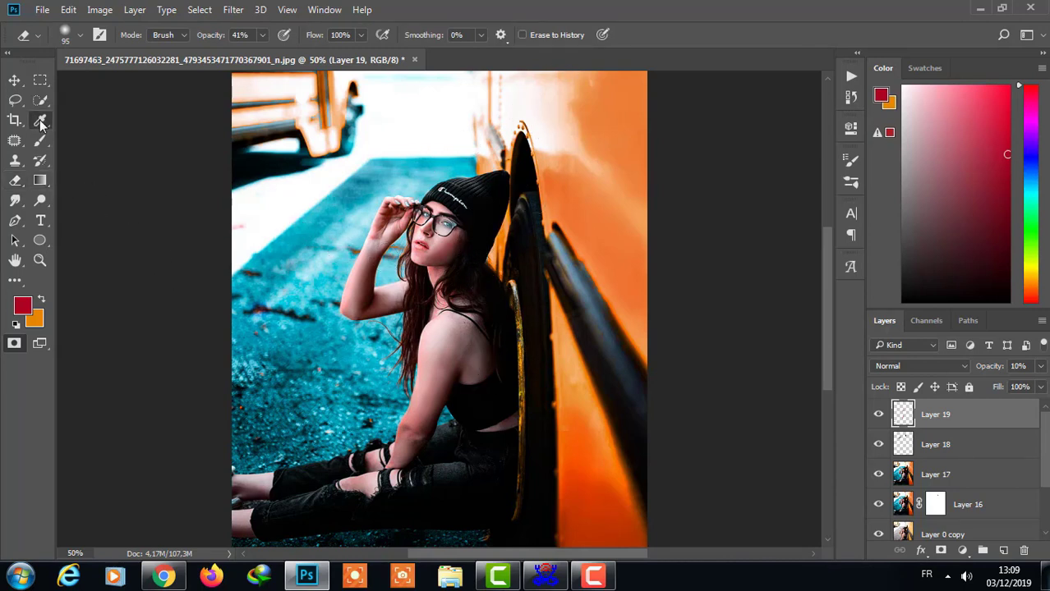
left_click(395, 111)
left_click(39, 140)
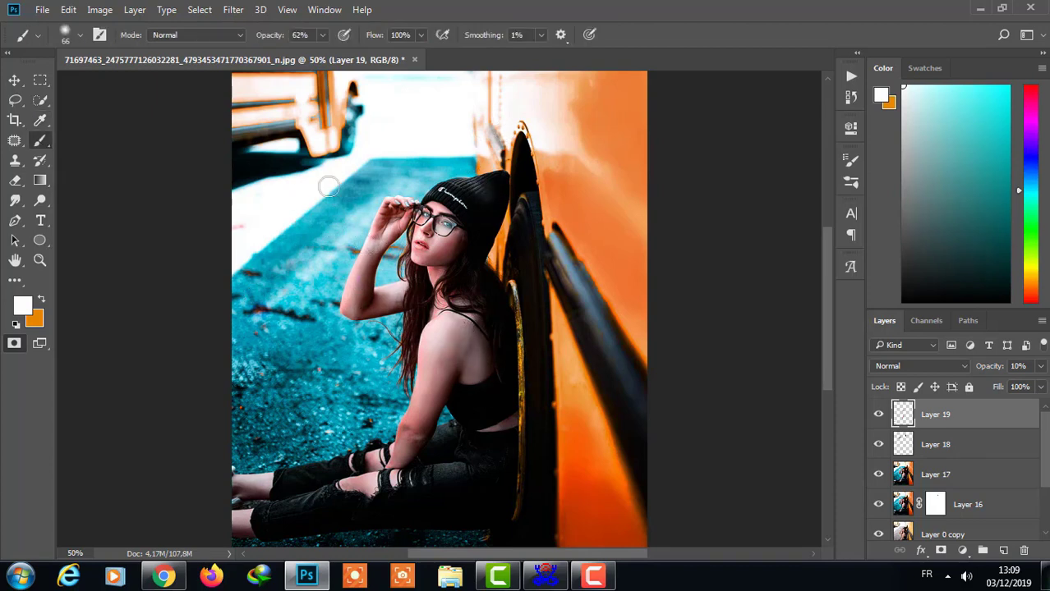
left_click(40, 120)
left_click(1029, 102)
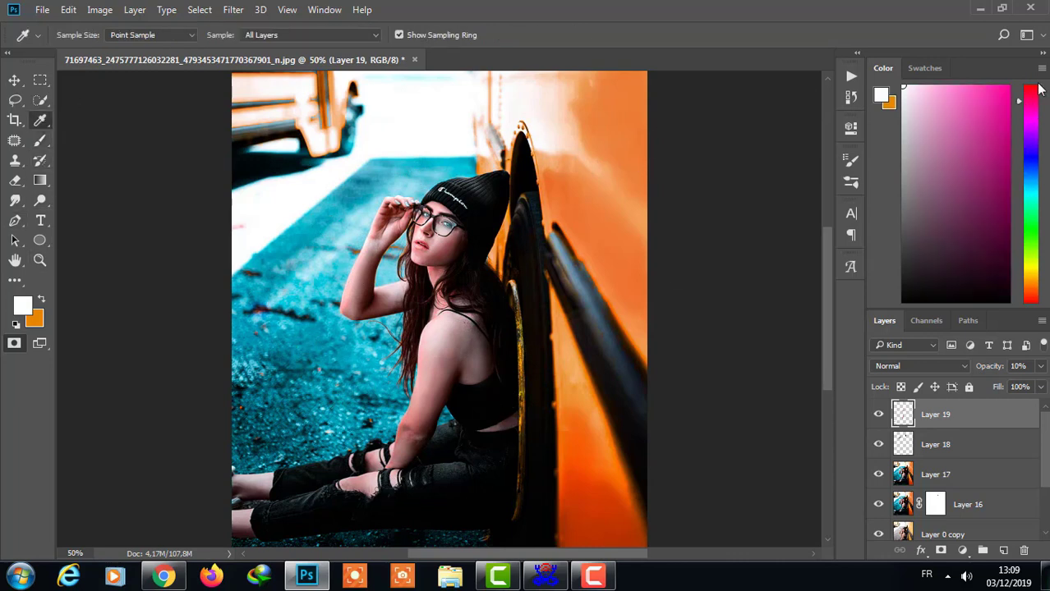
left_click(1005, 166)
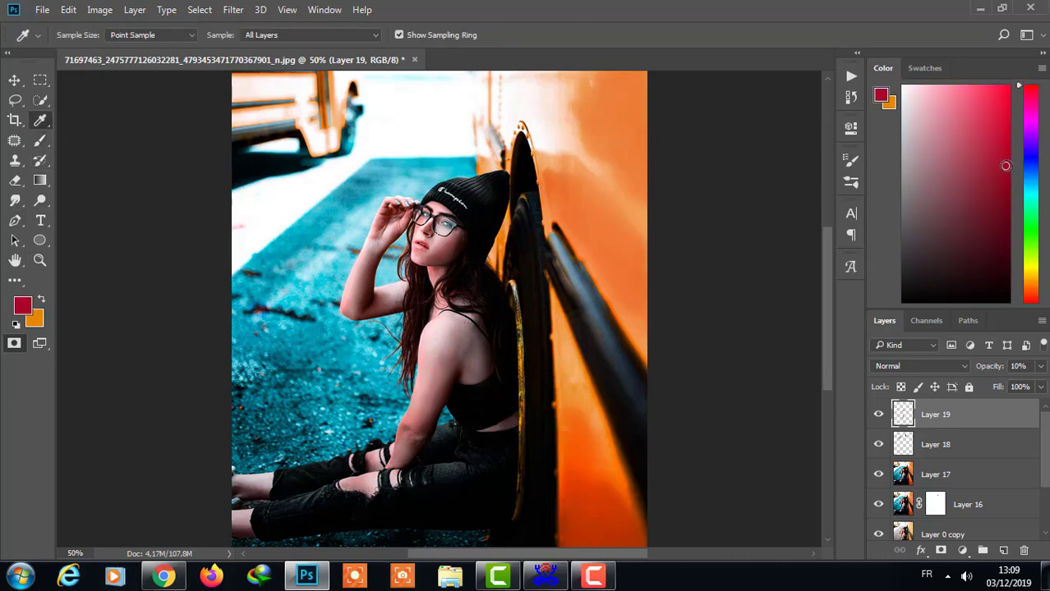
left_click(40, 140)
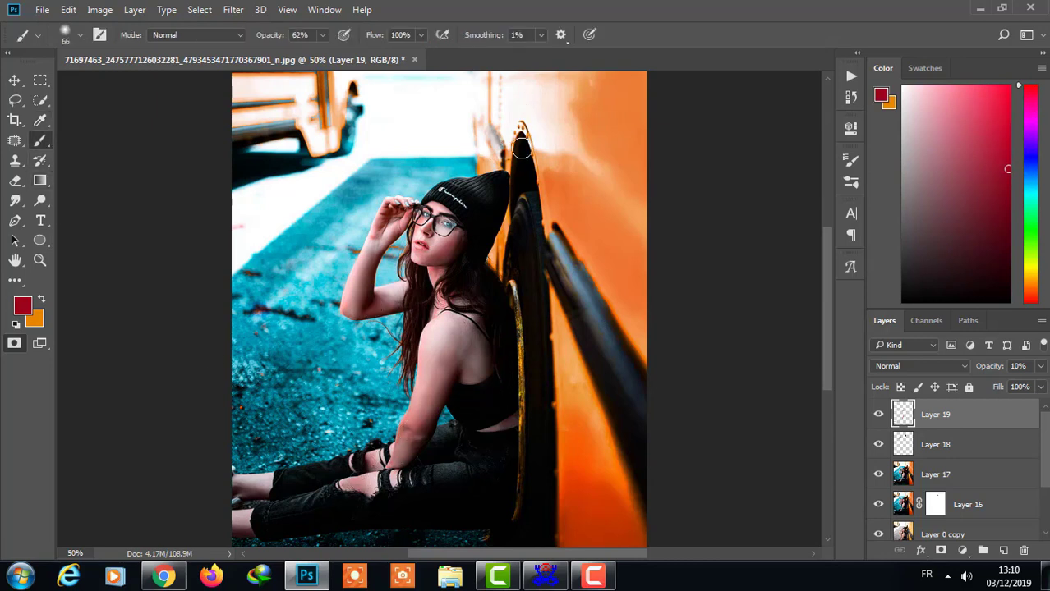
Step: Shrink the brush to 23 px and zoom out to 33.33% to show the whole photo
left_click(79, 34)
left_click_drag(92, 68, 57, 67)
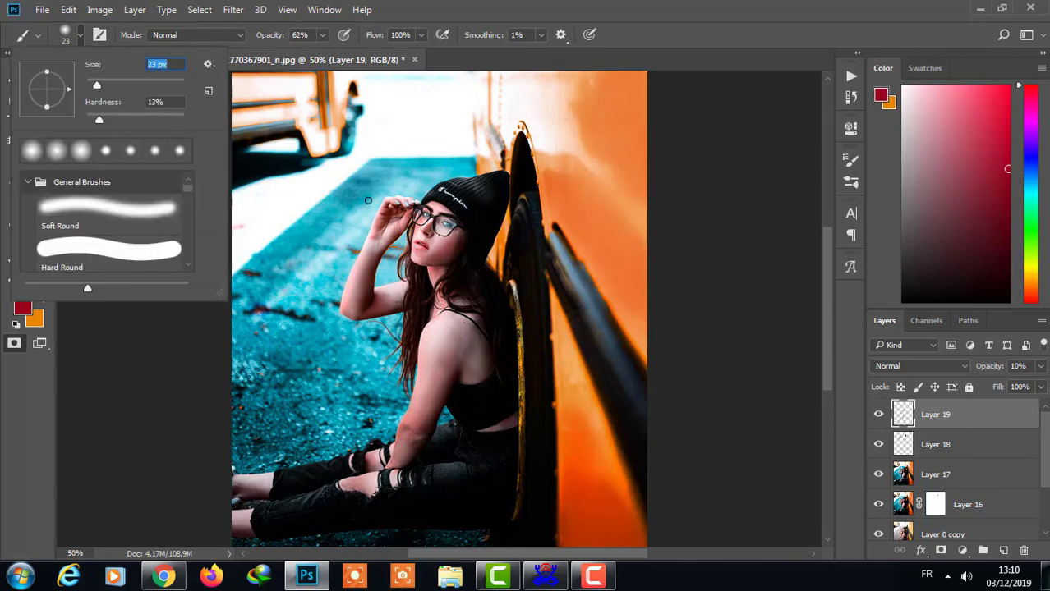
key("Return")
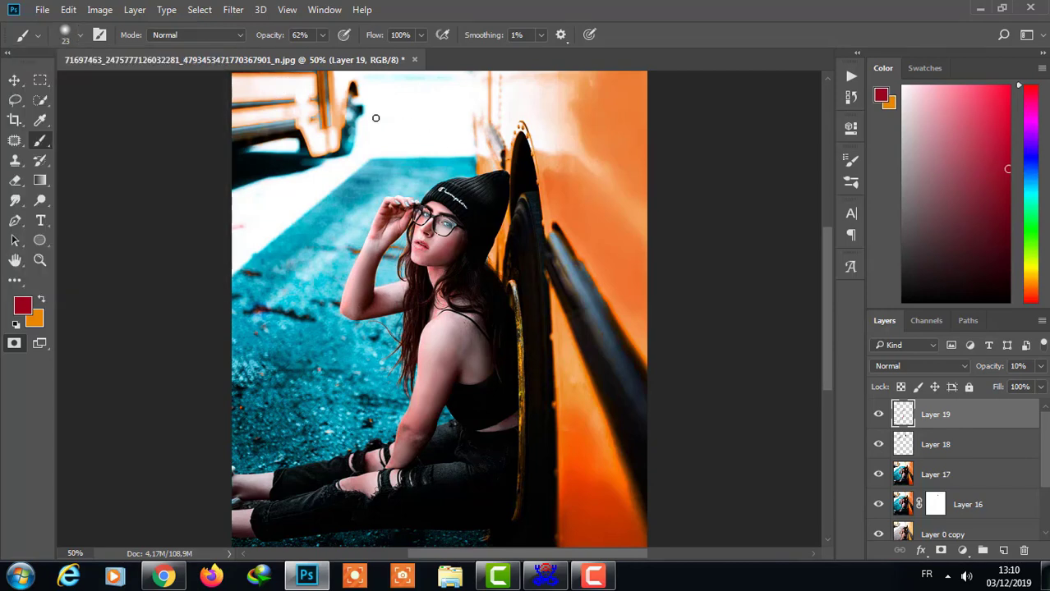
key("ctrl+minus")
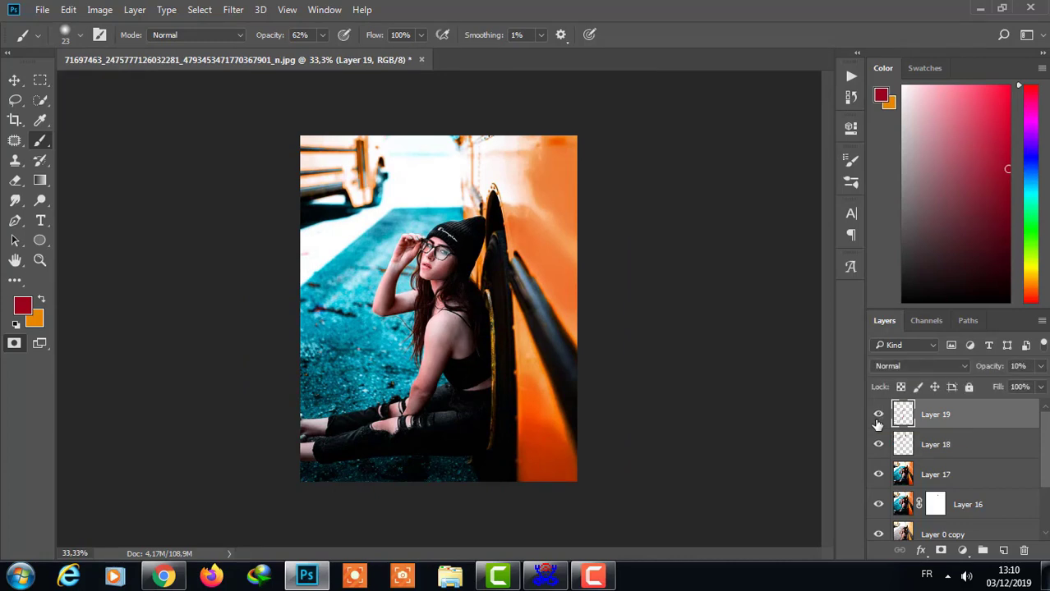
Step: Set the foreground painting colour to black
left_click(15, 180)
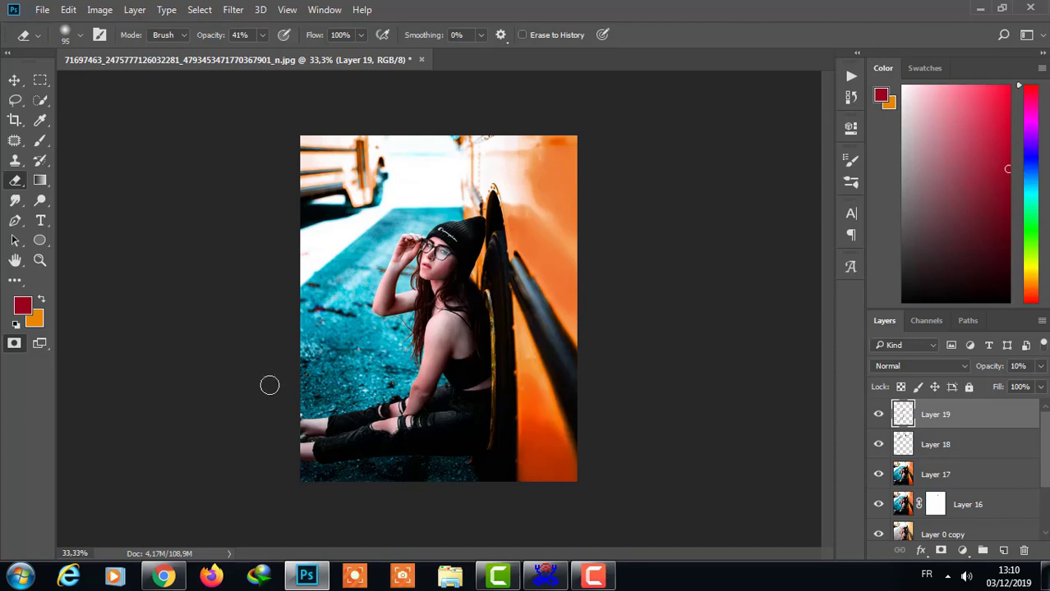
left_click(40, 139)
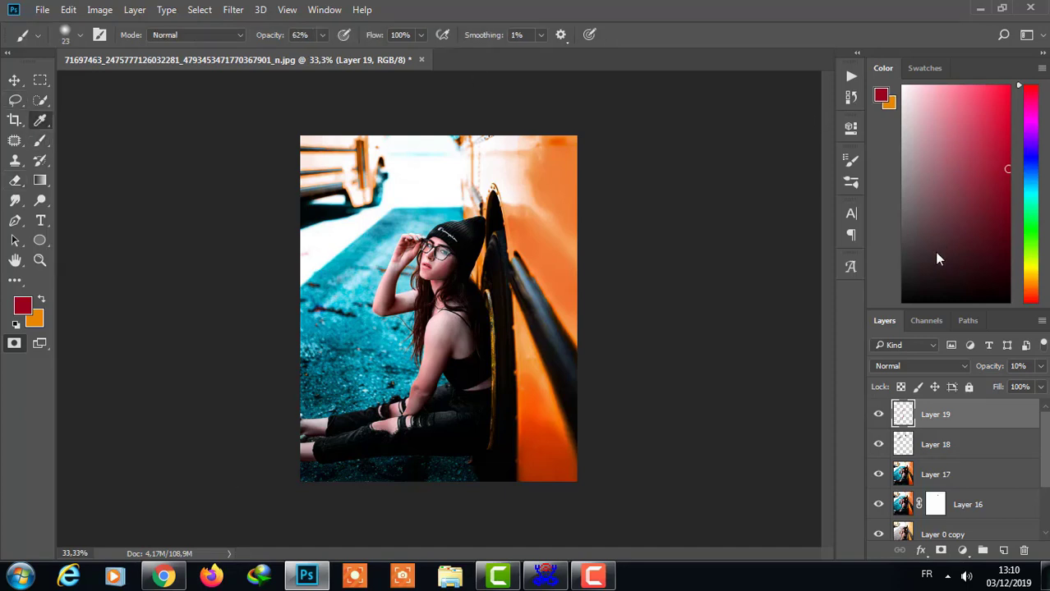
left_click_drag(923, 285, 902, 301)
left_click(40, 139)
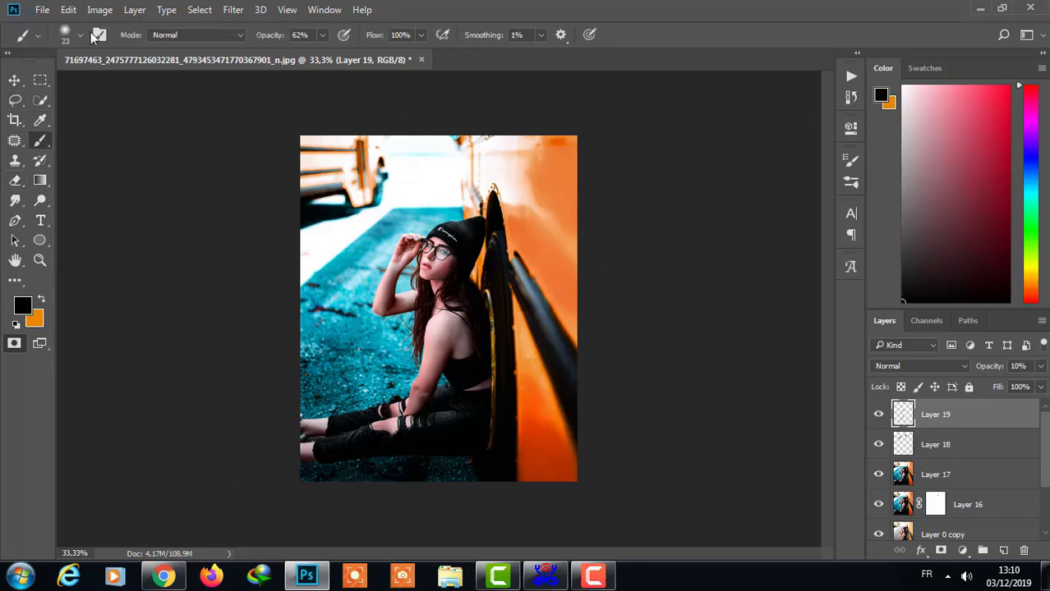
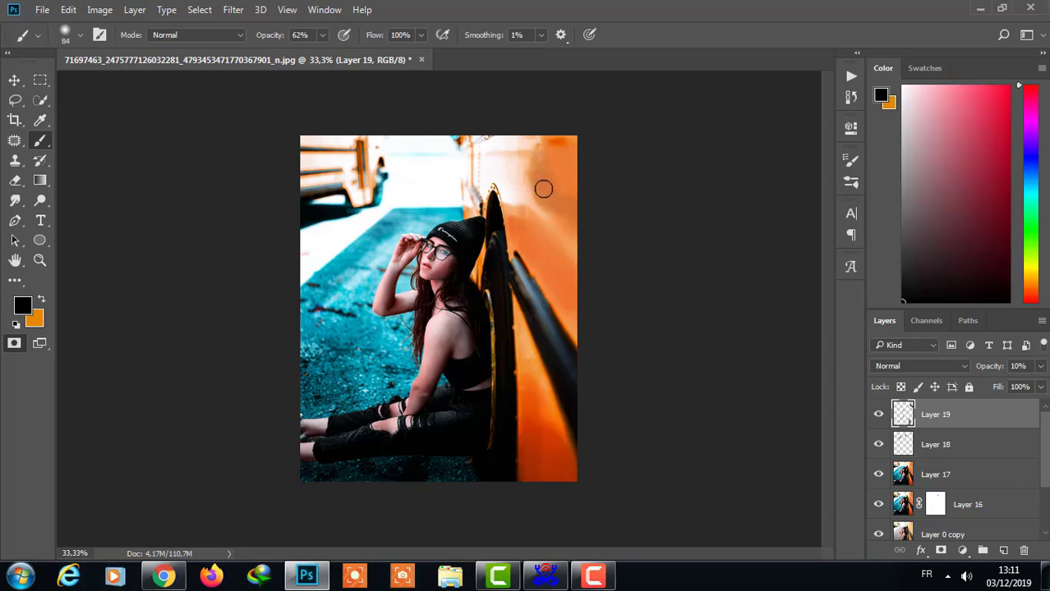
Step: Group Layer 0 copy through Layer 19 into Group 5 and hide it
left_click(15, 180)
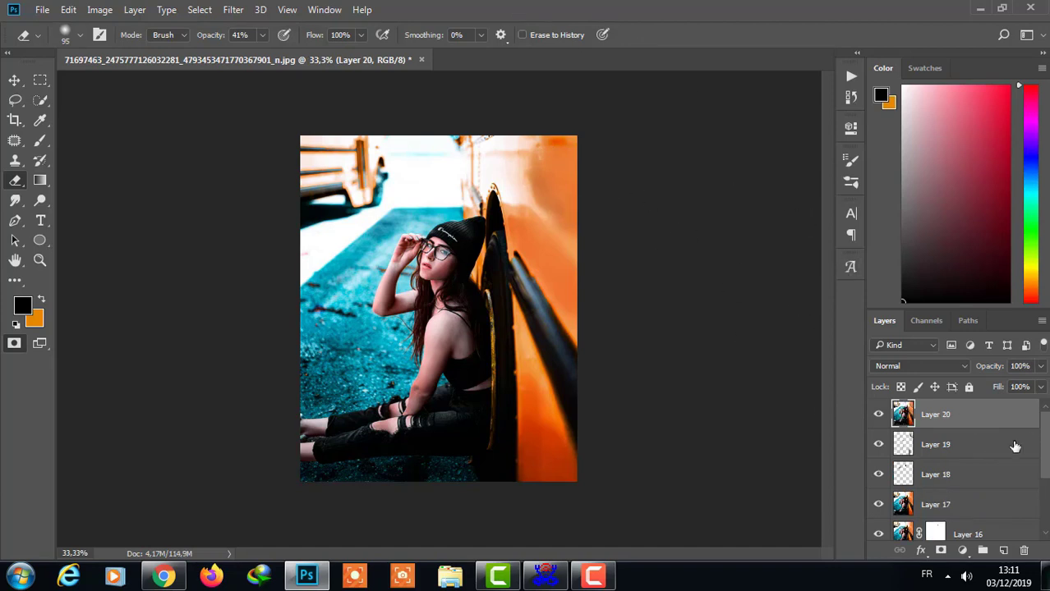
key("q")
scroll(973, 466, "down", 2)
left_click(973, 466)
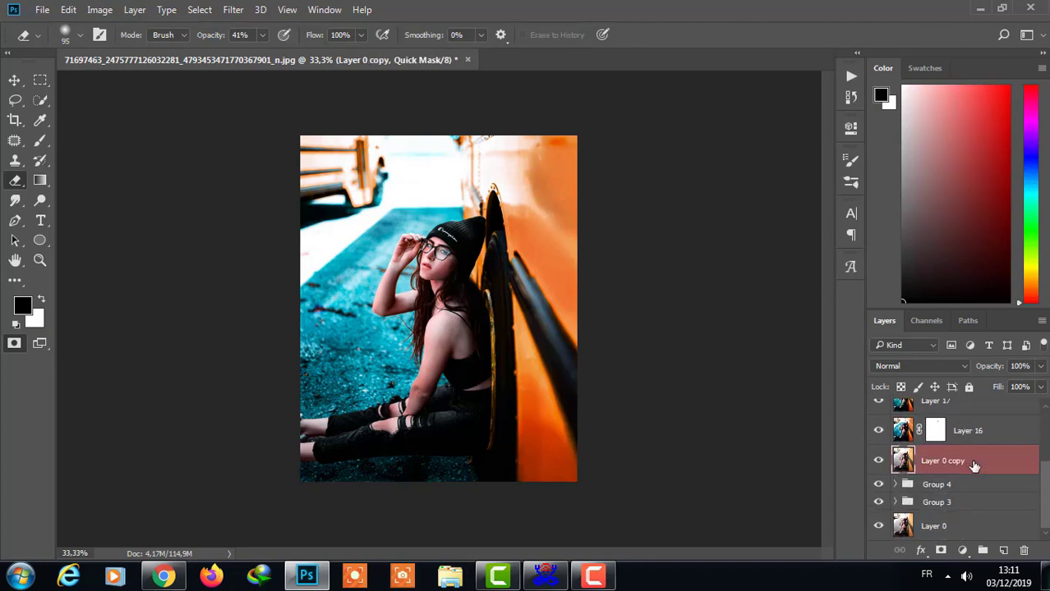
scroll(969, 460, "up", 3)
left_click(961, 448, "shift")
left_click(982, 550)
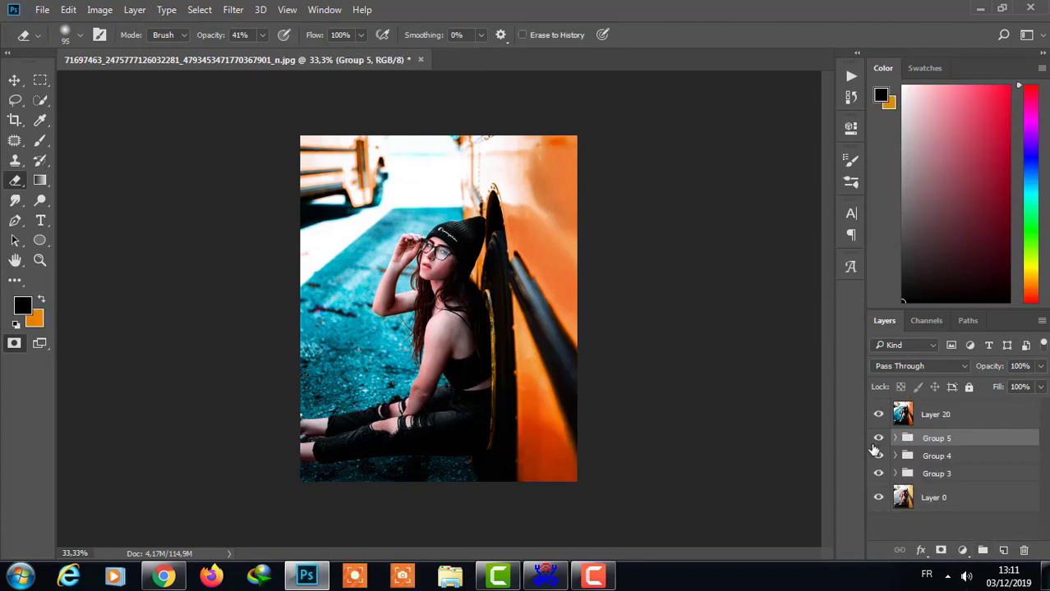
left_click(878, 438)
Step: Toggle Layer 20 off and on to compare, then select the Spot Healing Brush
left_click(878, 415)
left_click(878, 414)
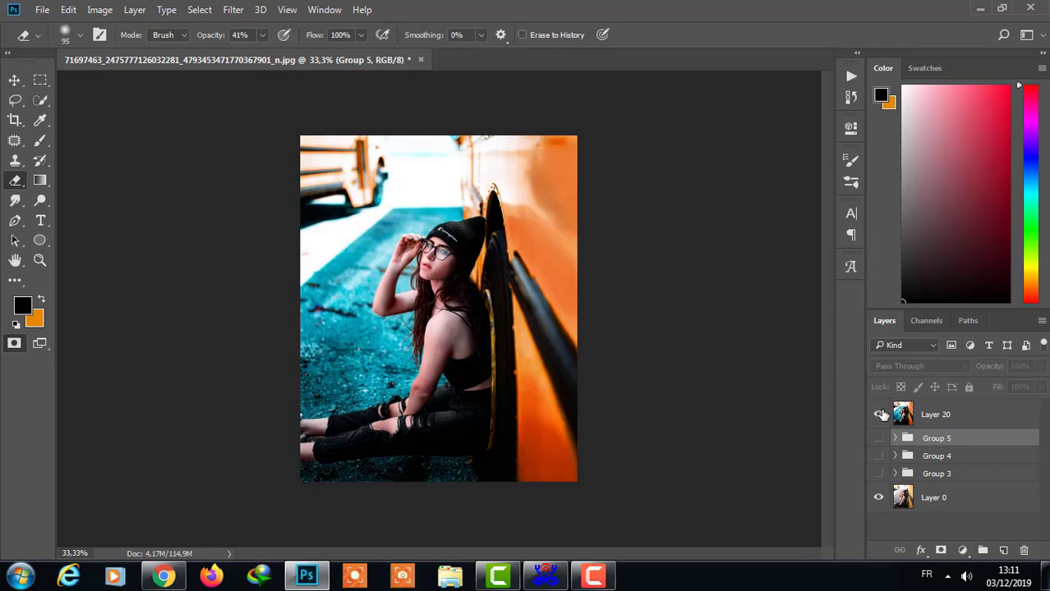
left_click(879, 414)
left_click(879, 415)
left_click(15, 140)
left_click(91, 141)
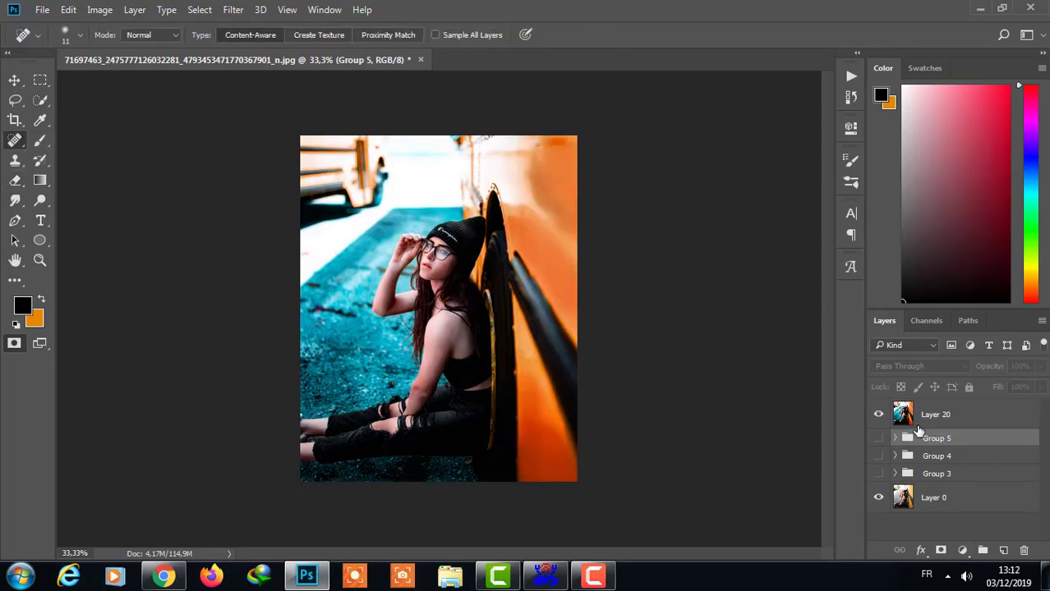
Step: Dismiss the hidden-channel error, leave Quick Mask, and duplicate Layer 20 as Layer 20 copy
left_click(903, 415)
key("q")
left_click(420, 338)
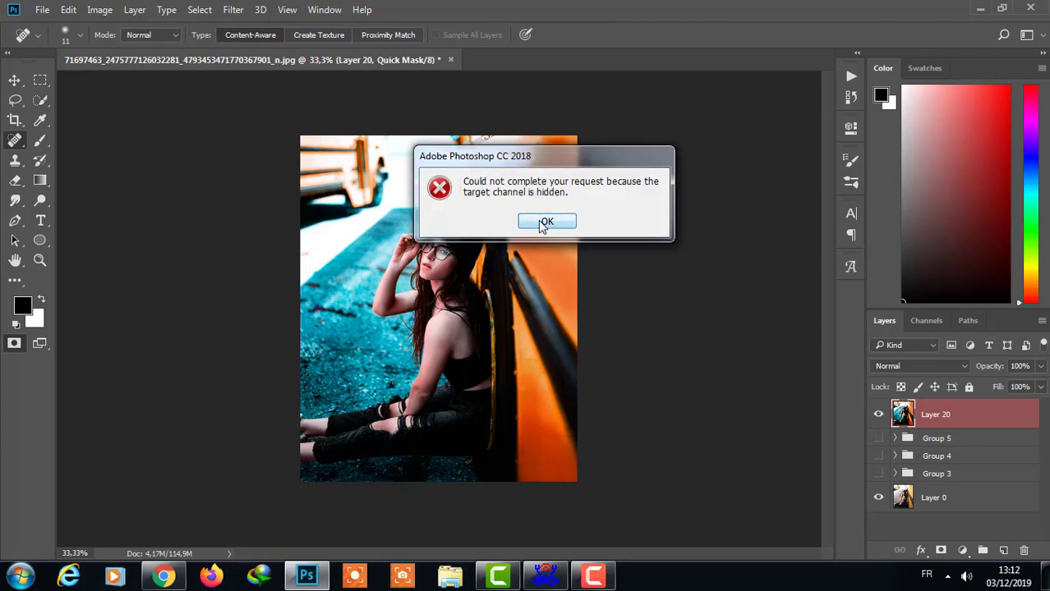
left_click(538, 220)
key("q")
key("ctrl+j")
Step: Set the Spot Healing Brush size to 48 px and open the adjustment-layer list
left_click(80, 35)
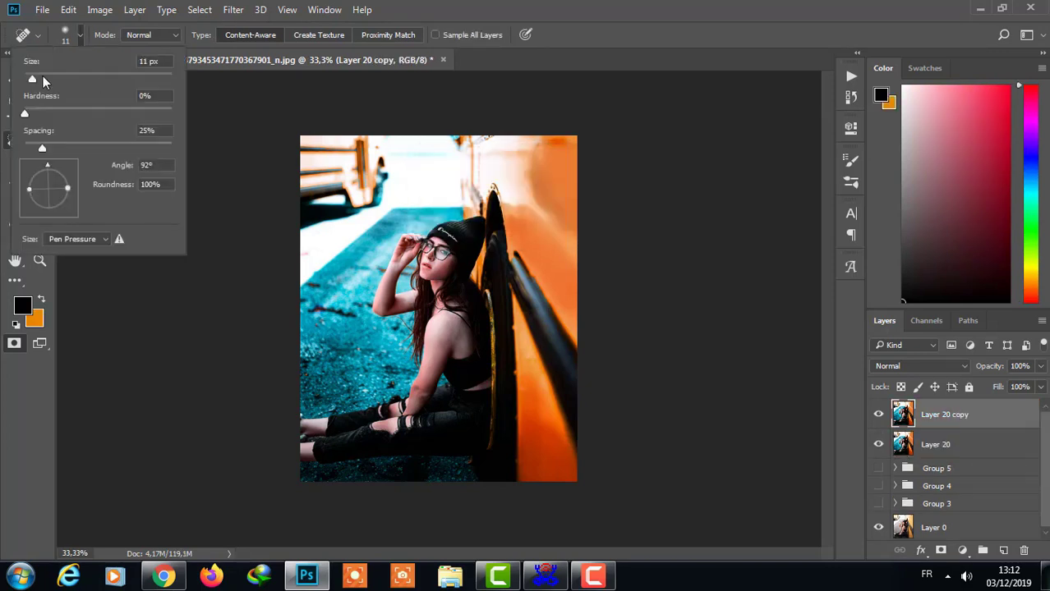
type("48")
key("Return")
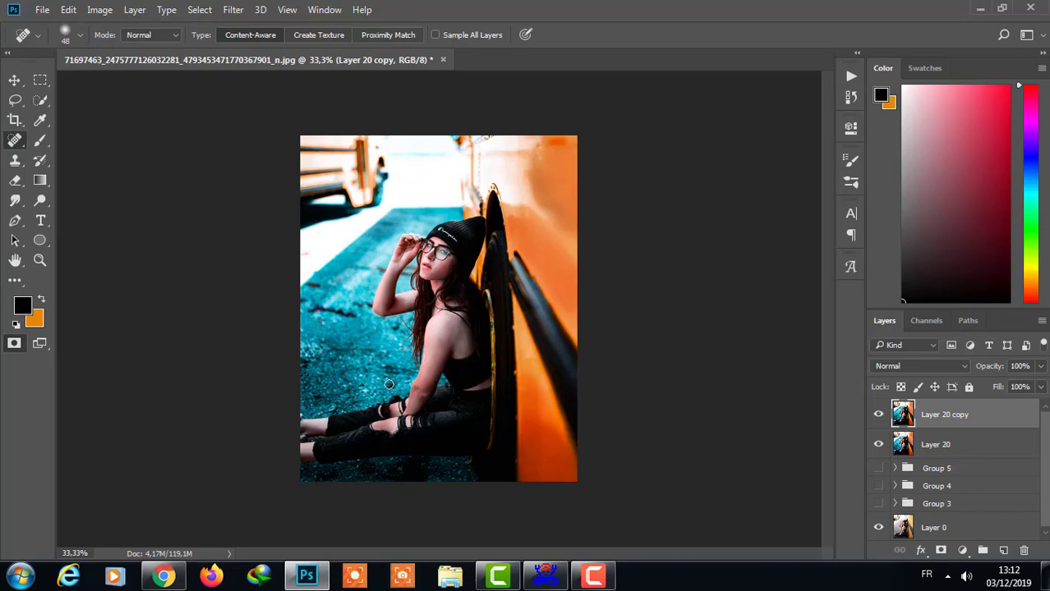
left_click(962, 551)
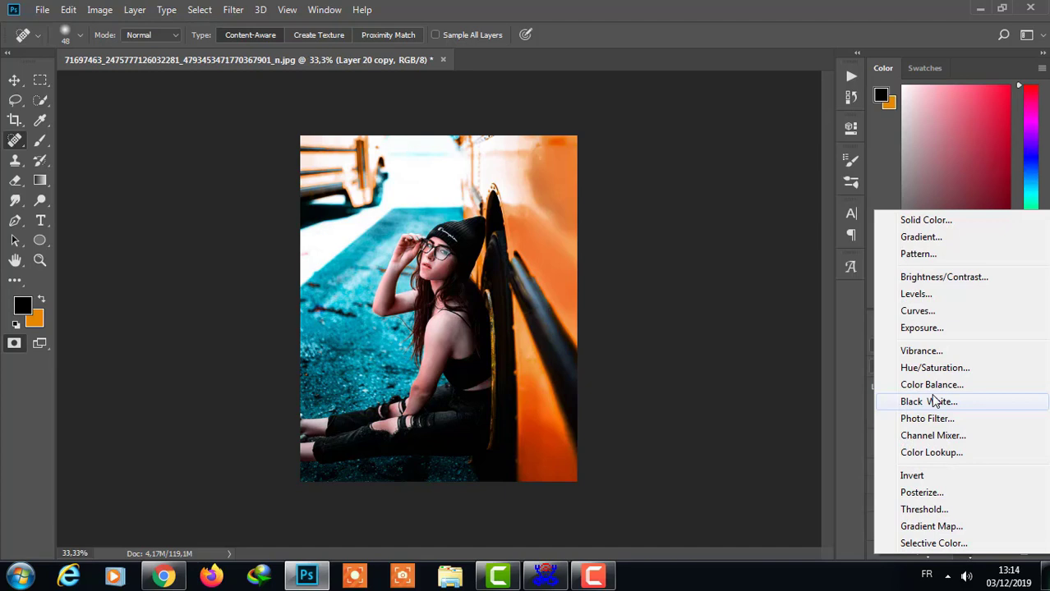
Step: Add a Curves adjustment layer and pull the Blue channel midtones slightly down, comparing on/off
left_click(943, 311)
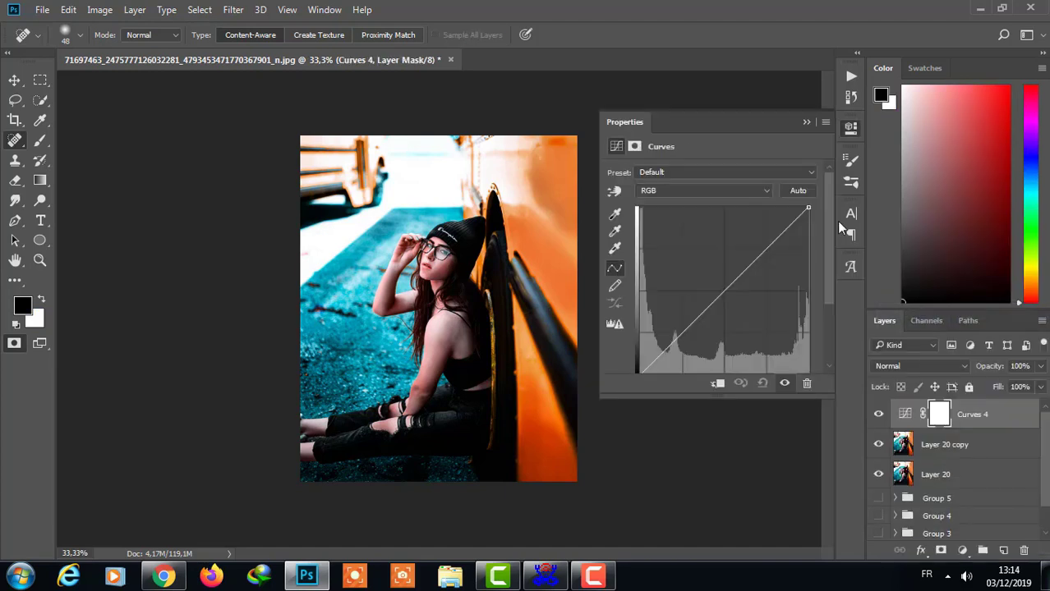
left_click(691, 191)
left_click(696, 236)
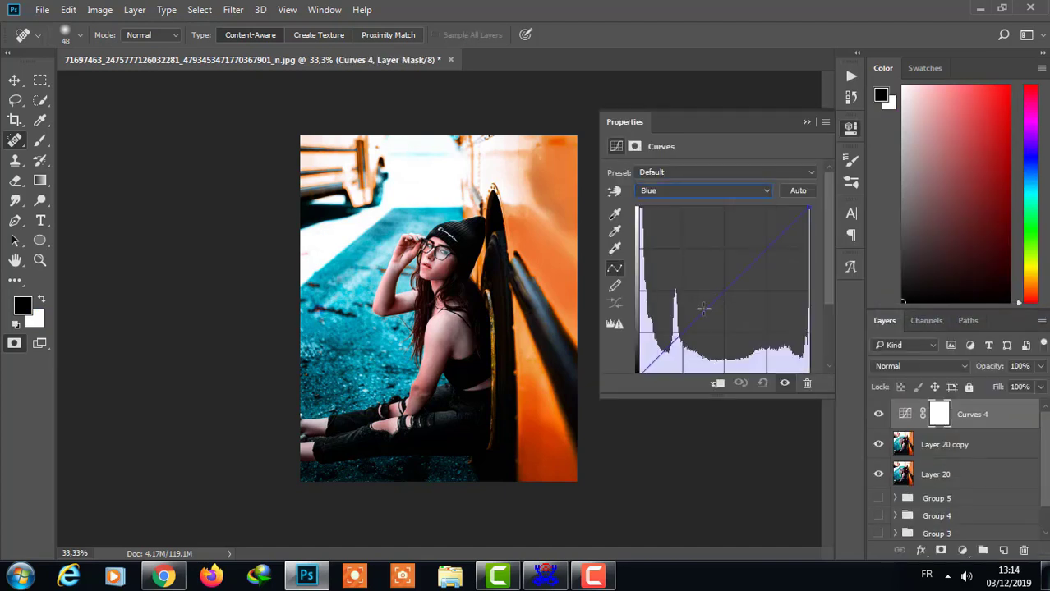
left_click_drag(704, 305, 720, 303)
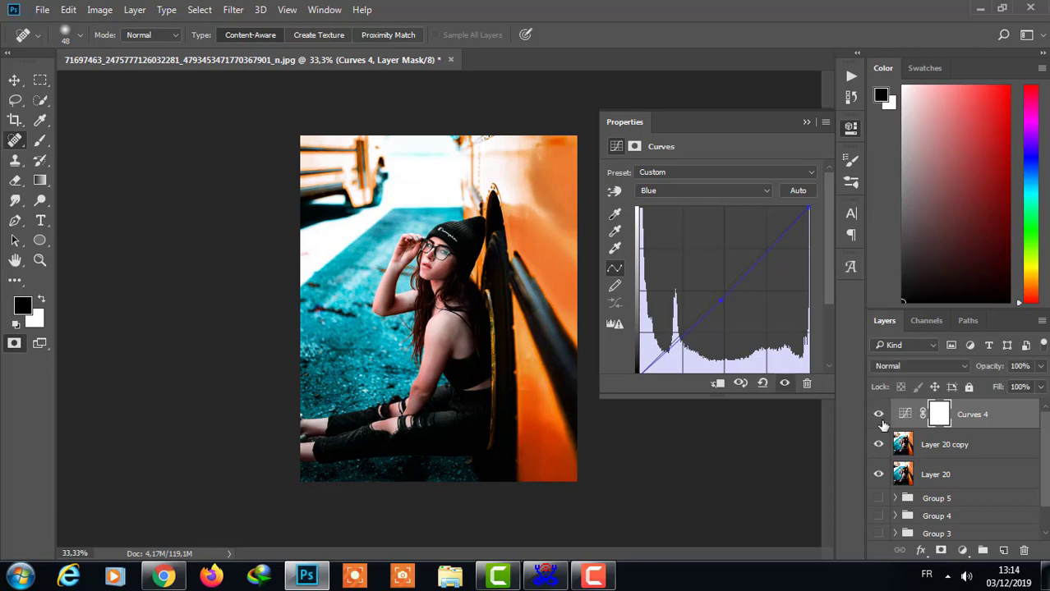
left_click_drag(721, 296, 723, 298)
left_click(878, 414)
left_click(879, 414)
left_click(878, 414)
left_click(879, 413)
left_click_drag(729, 292, 726, 298)
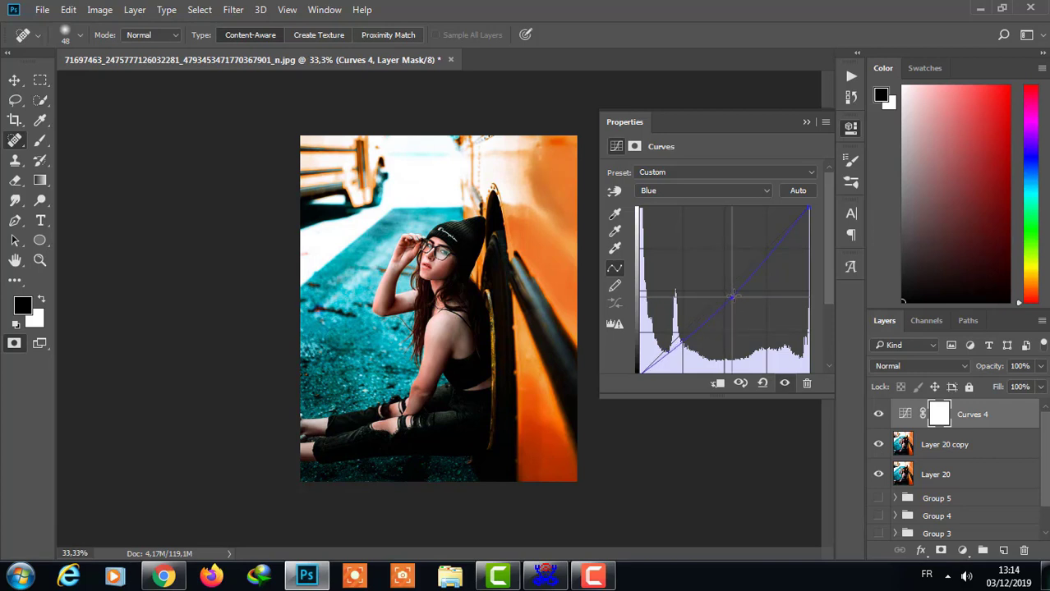
left_click(879, 414)
left_click(879, 414)
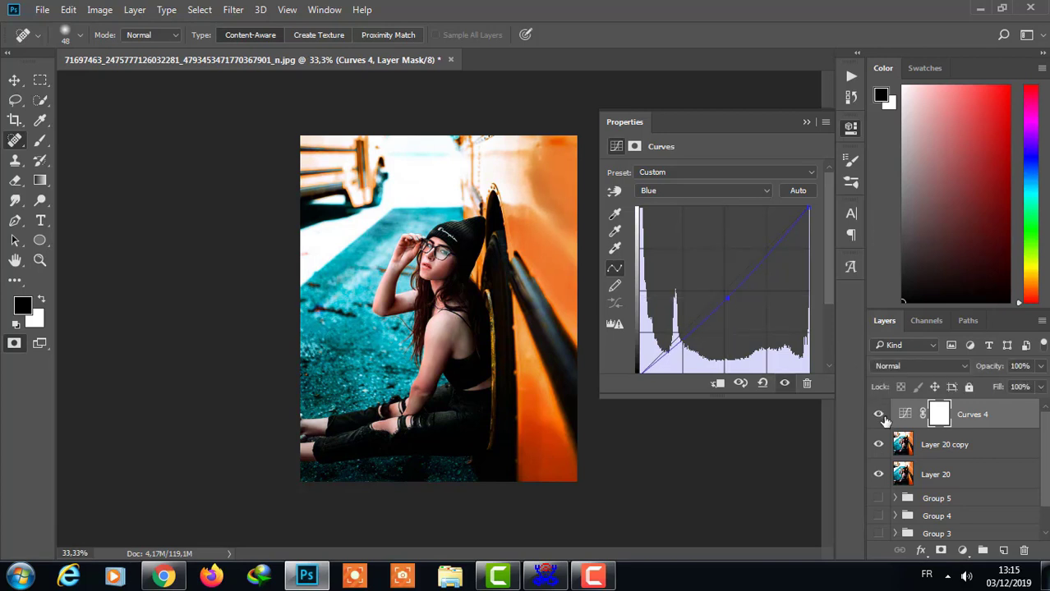
Step: Fine-tune the Red channel curve midpoint of Curves 4
left_click(726, 191)
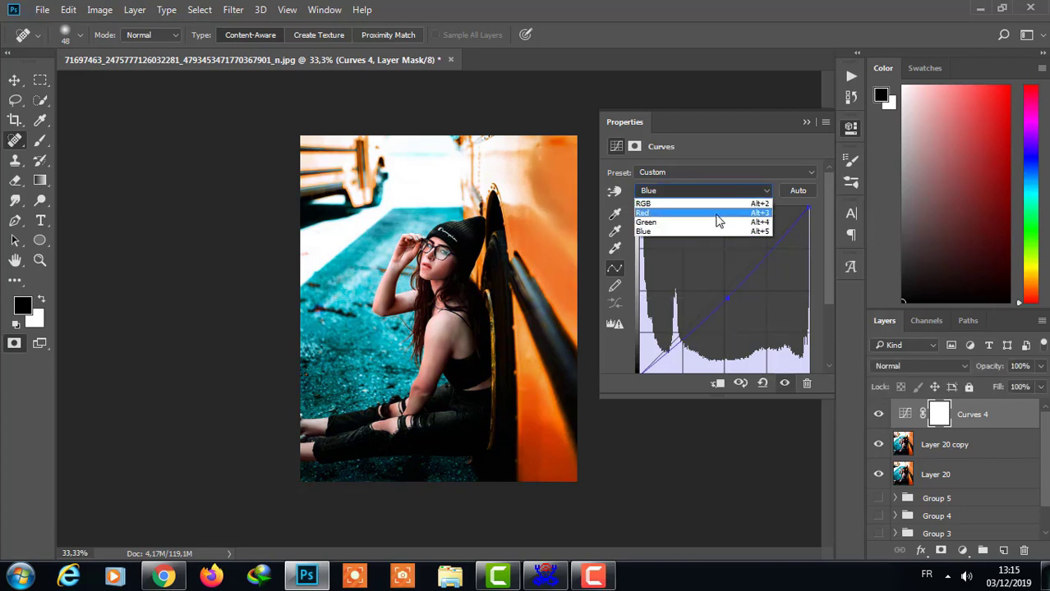
left_click(716, 216)
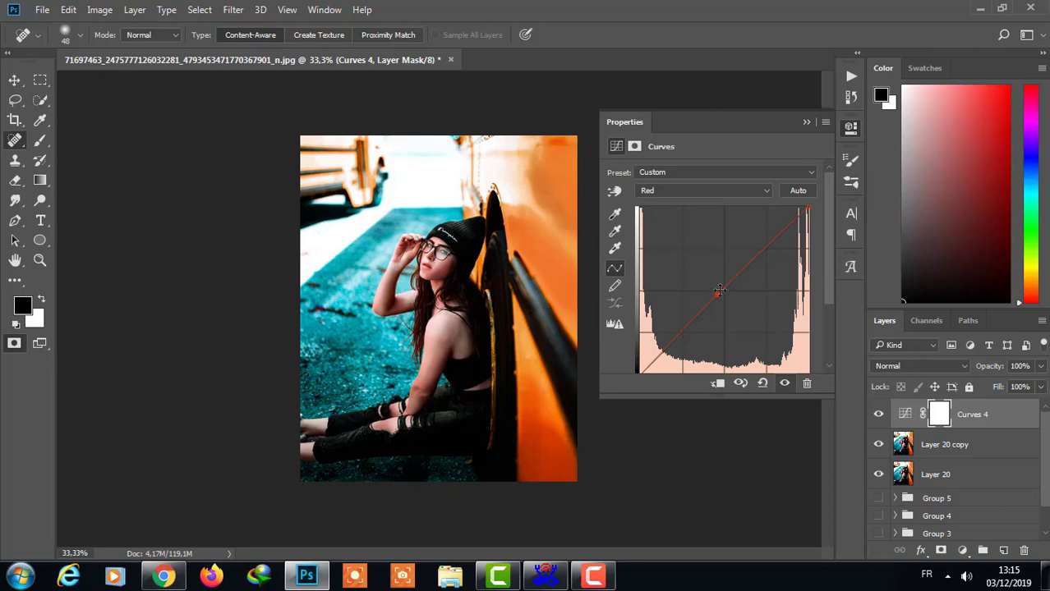
left_click_drag(717, 294, 731, 294)
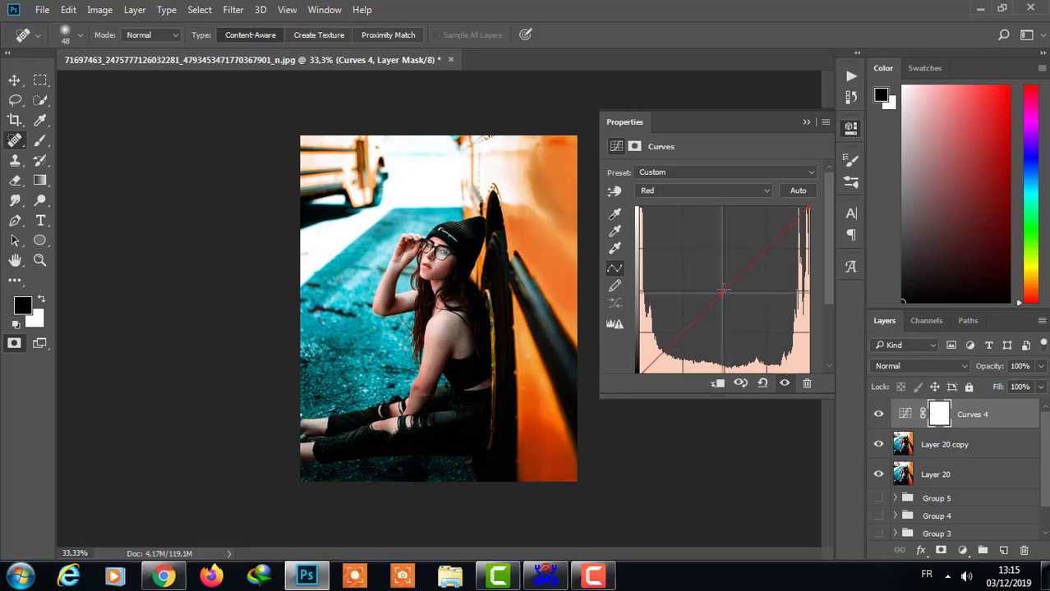
mouse_move(731, 294)
left_mouse_down()
mouse_move(745, 307)
mouse_move(734, 294)
left_mouse_up()
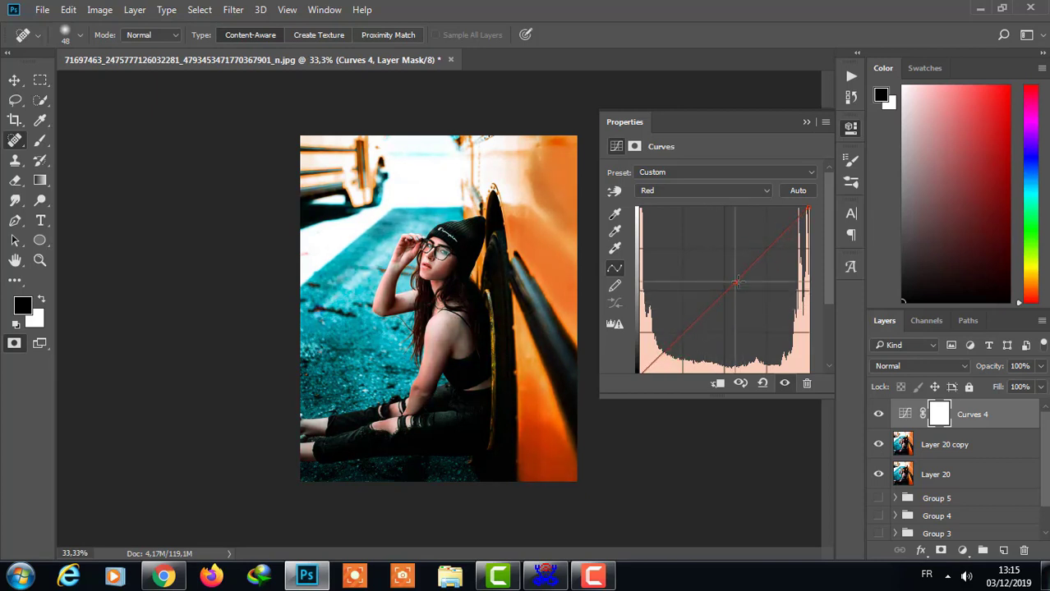
left_click_drag(736, 293, 729, 294)
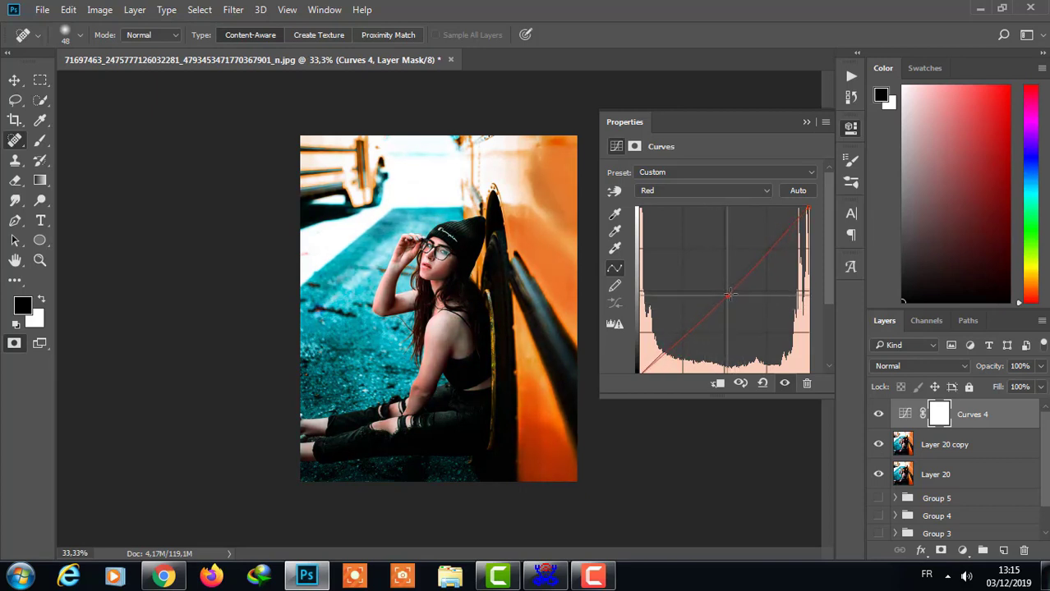
Step: Lower the RGB curve midpoint slightly, compare with Curves 4 toggled, then add another Curves layer
left_click(705, 190)
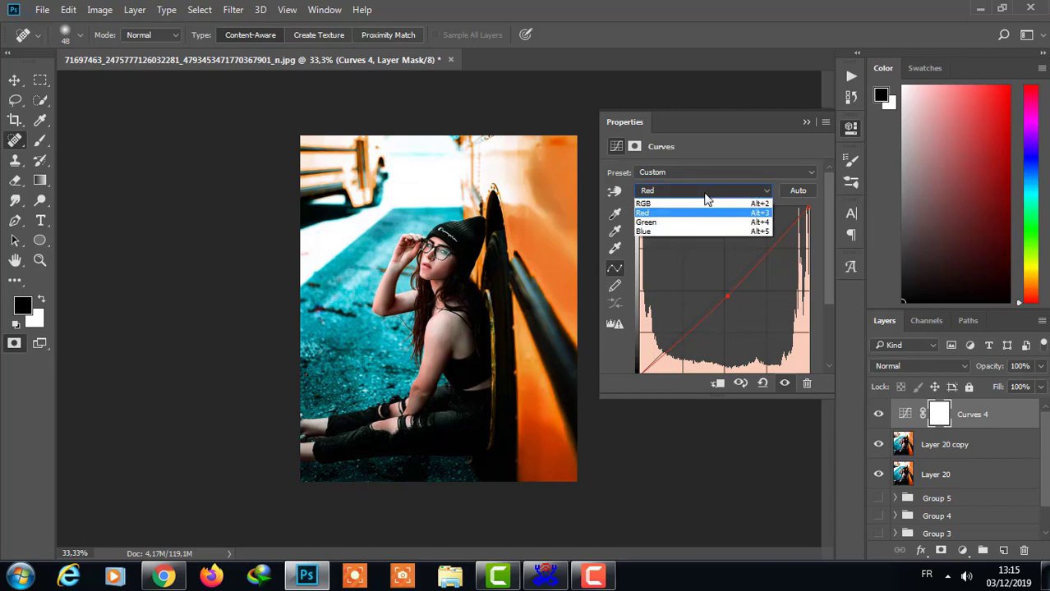
left_click(705, 203)
left_click(726, 287)
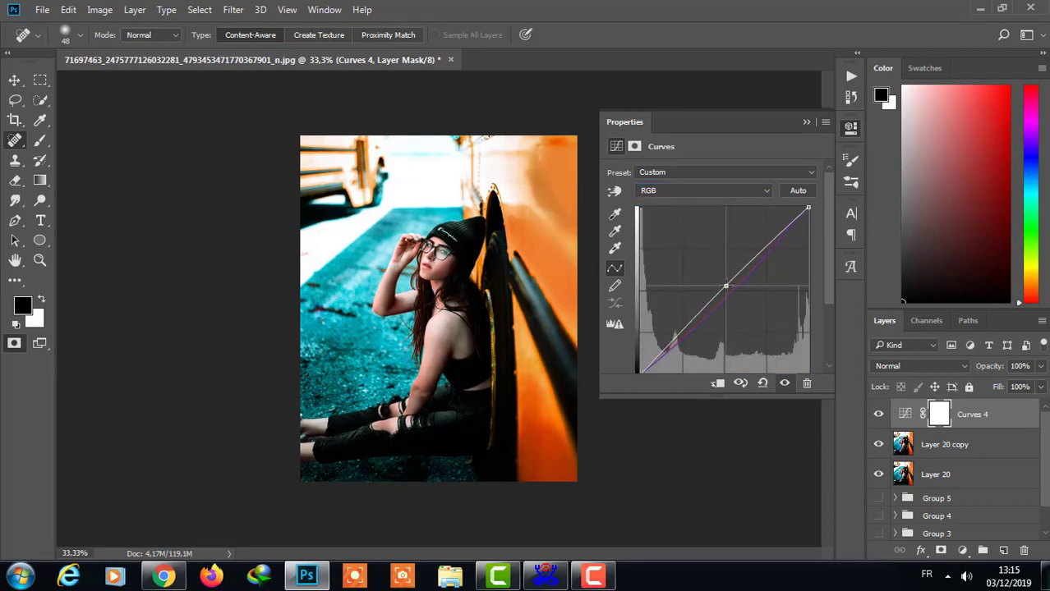
left_click_drag(726, 287, 730, 289)
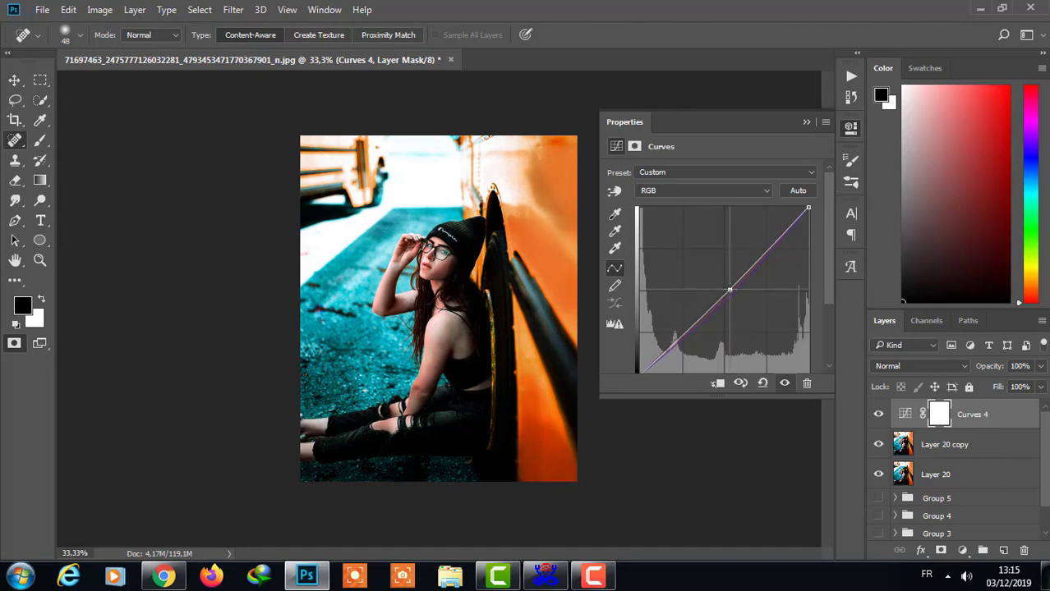
left_click(878, 414)
left_click(878, 414)
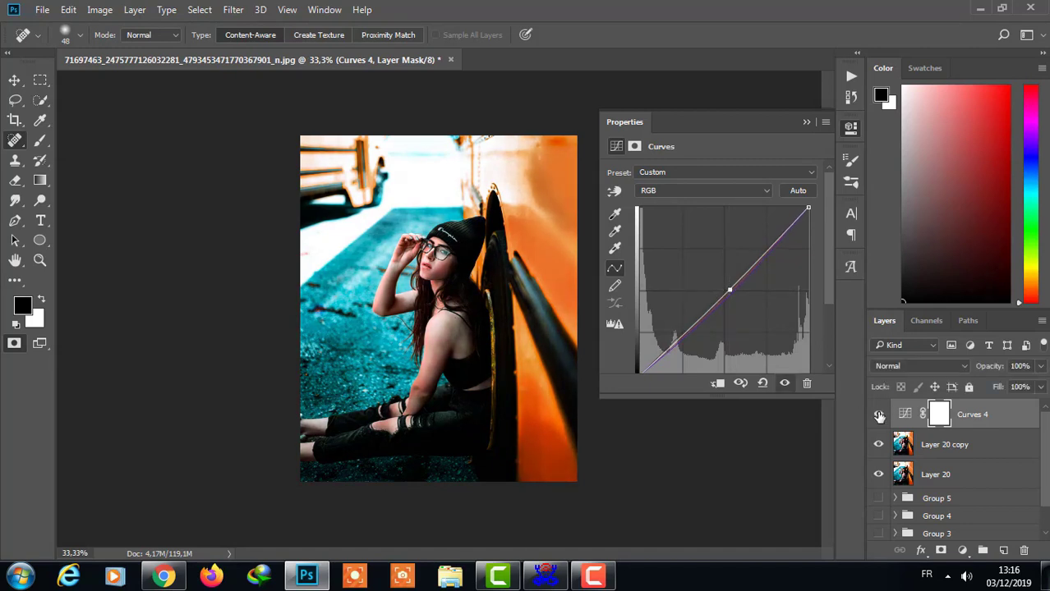
left_click(878, 415)
left_click(878, 415)
left_click(878, 414)
left_click(878, 415)
left_click(962, 550)
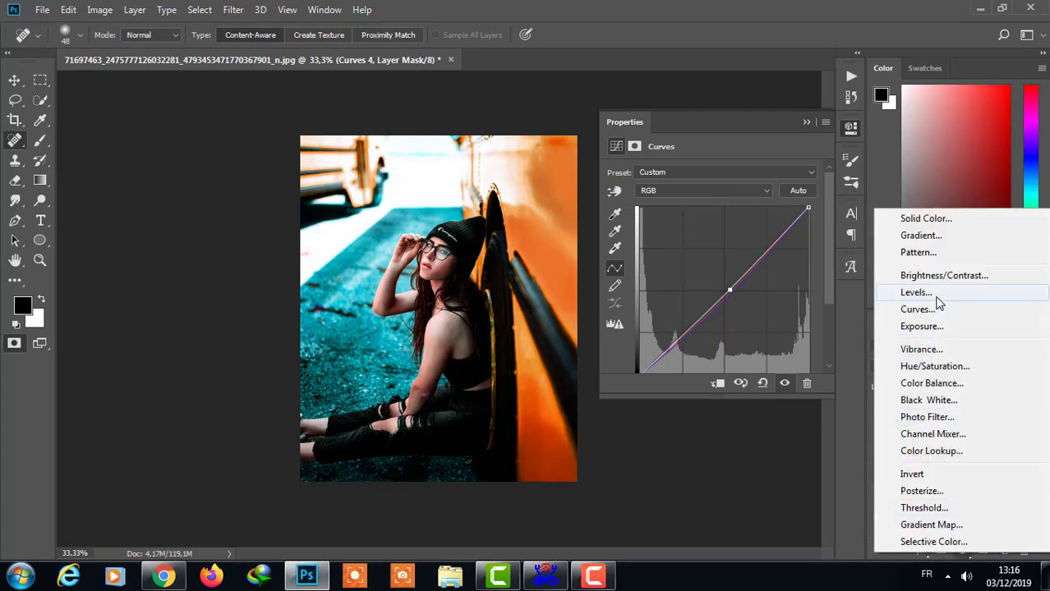
left_click(939, 307)
key("ctrl+z")
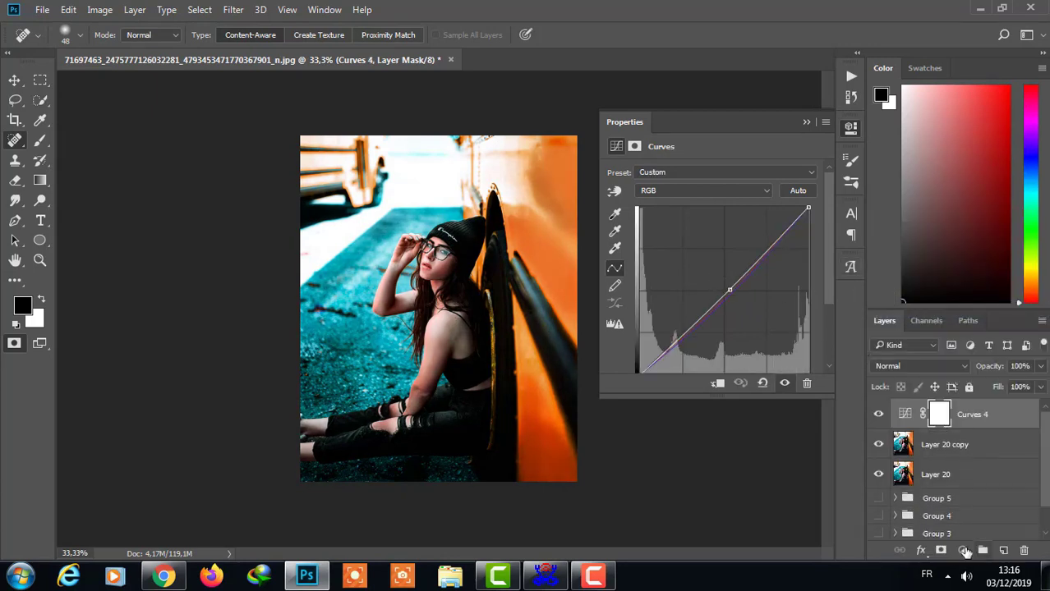
left_click(962, 550)
left_click(940, 286)
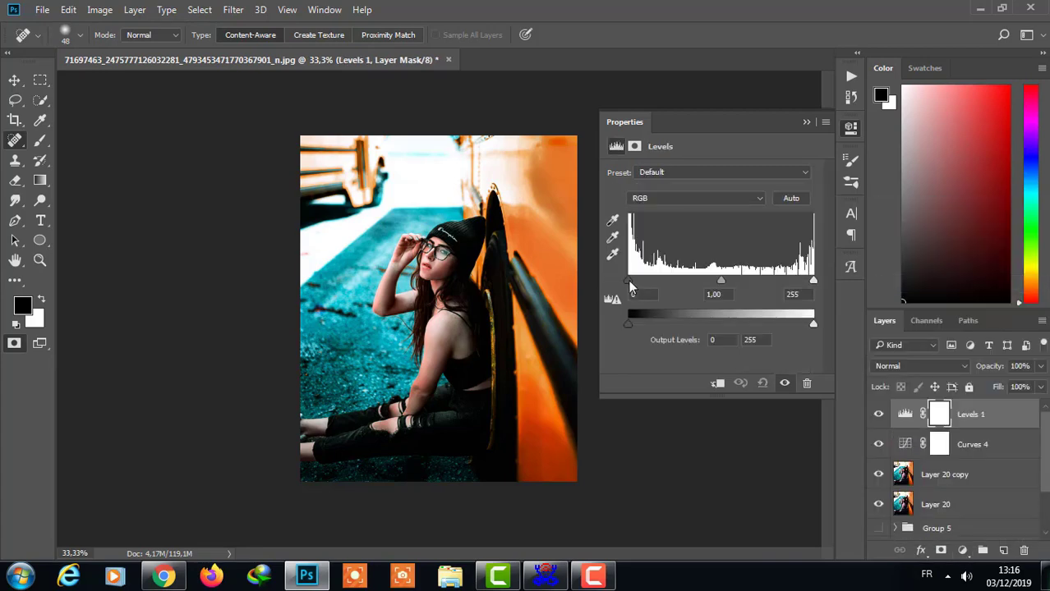
left_click_drag(629, 282, 628, 284)
left_click_drag(715, 282, 724, 282)
left_click_drag(813, 281, 802, 280)
left_click(877, 417)
left_click(877, 416)
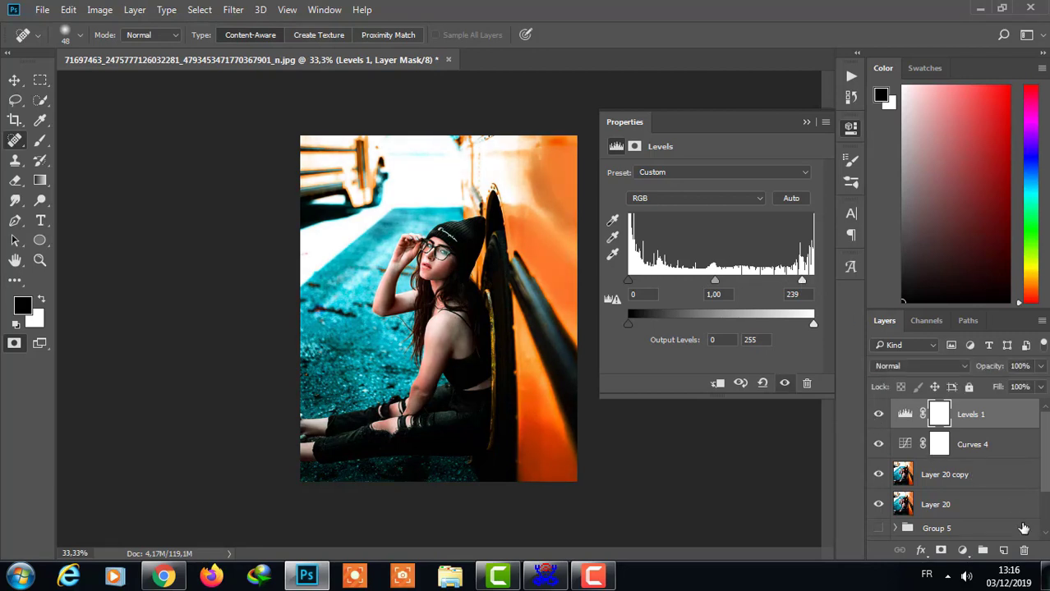
left_click(951, 506)
left_click(953, 448)
key("Delete")
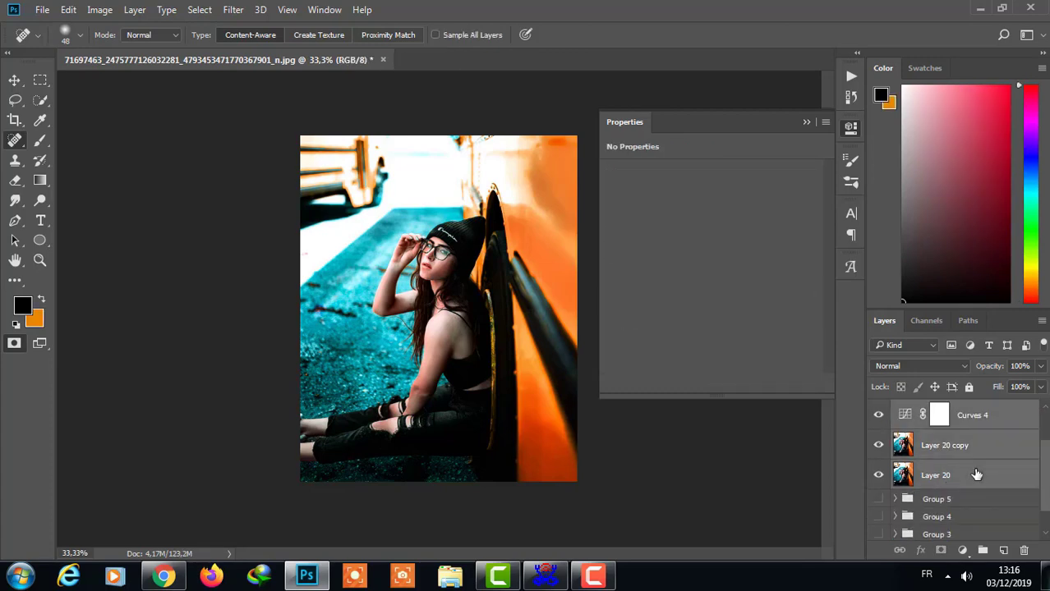
Step: Group Curves 4, Layer 20 copy and Layer 20 into Group 6, hide it, and compare Layer 21
left_click_drag(975, 475, 982, 550)
left_click(878, 438)
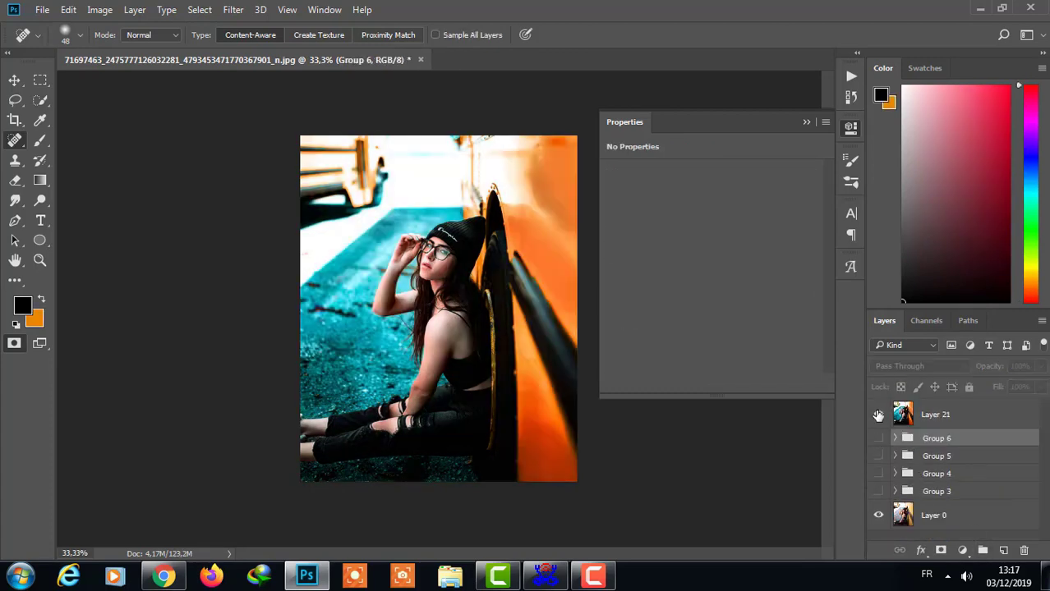
left_click(878, 414)
left_click(878, 414)
left_click(806, 122)
Step: Zoom in and flip Layer 21 on and off to compare graded and original photo
key("ctrl+plus")
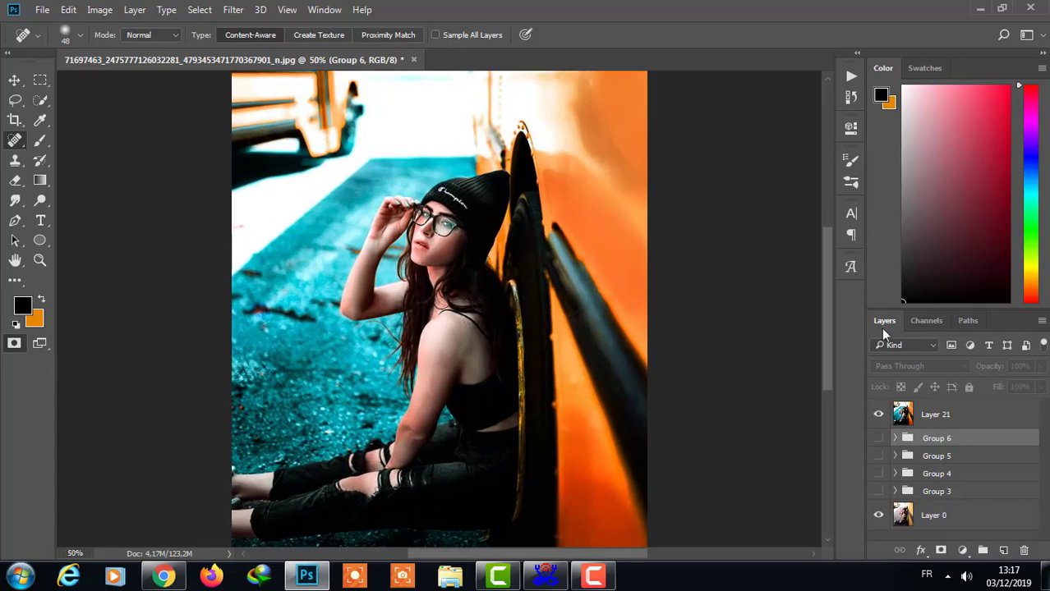
left_click(878, 415)
left_click(878, 414)
left_click(878, 415)
left_click(878, 415)
left_click(878, 415)
left_click(878, 415)
key("ctrl+minus")
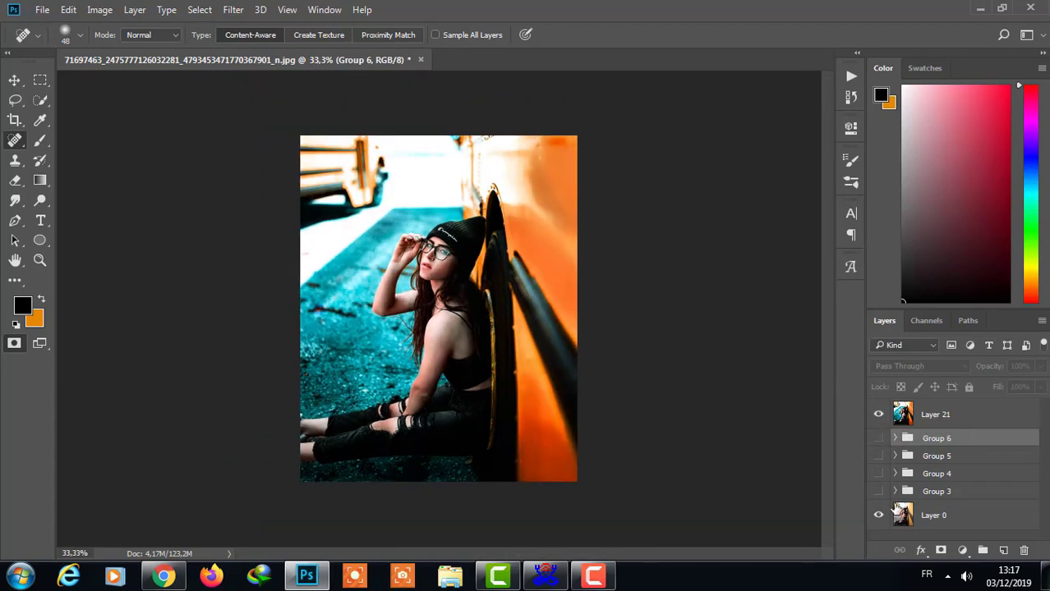
left_click(593, 575)
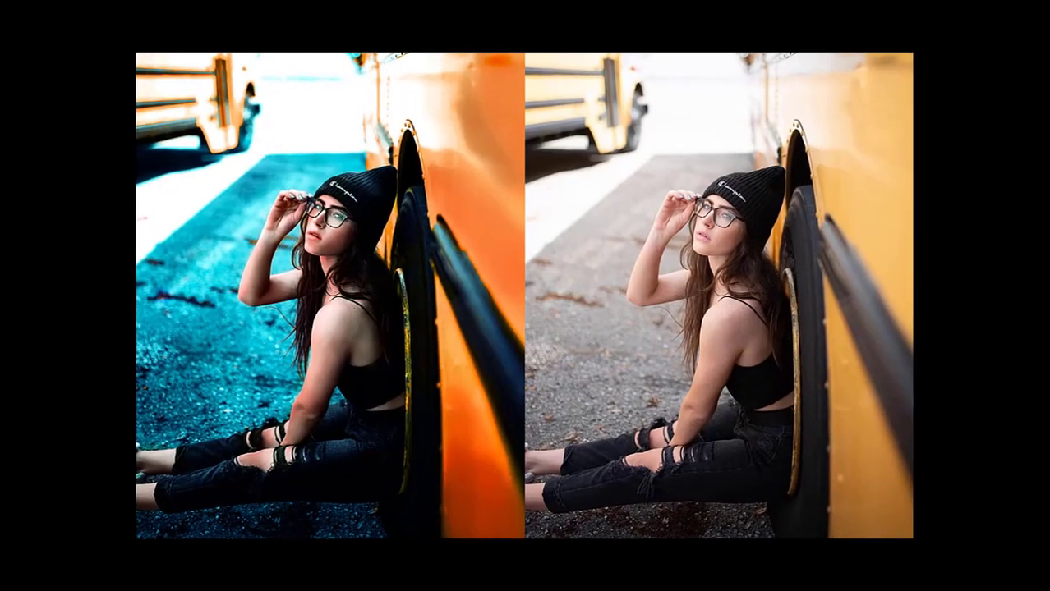